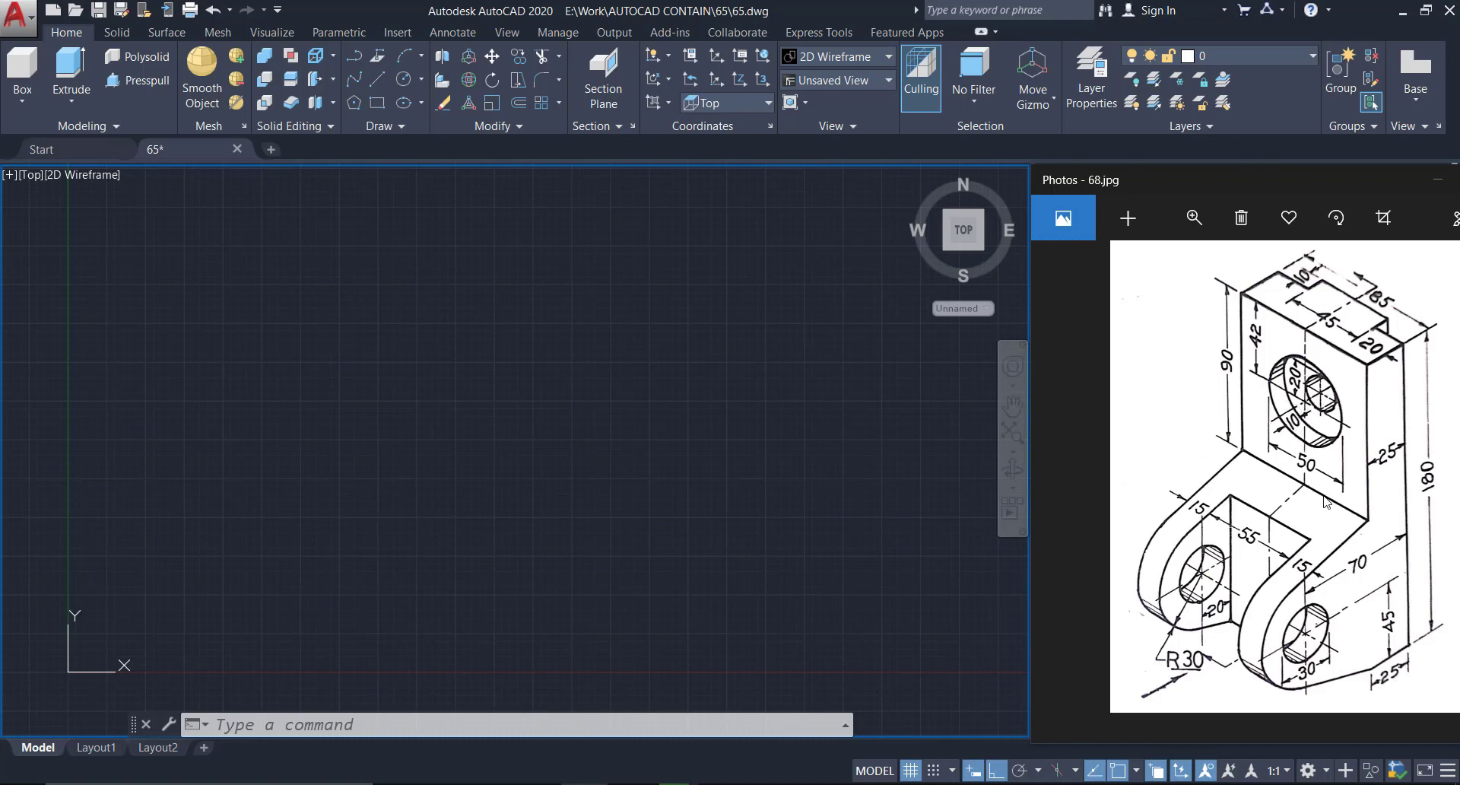
Window-select across the empty drawing area and bring up the viewport's standard views list
click(587, 277)
click(475, 498)
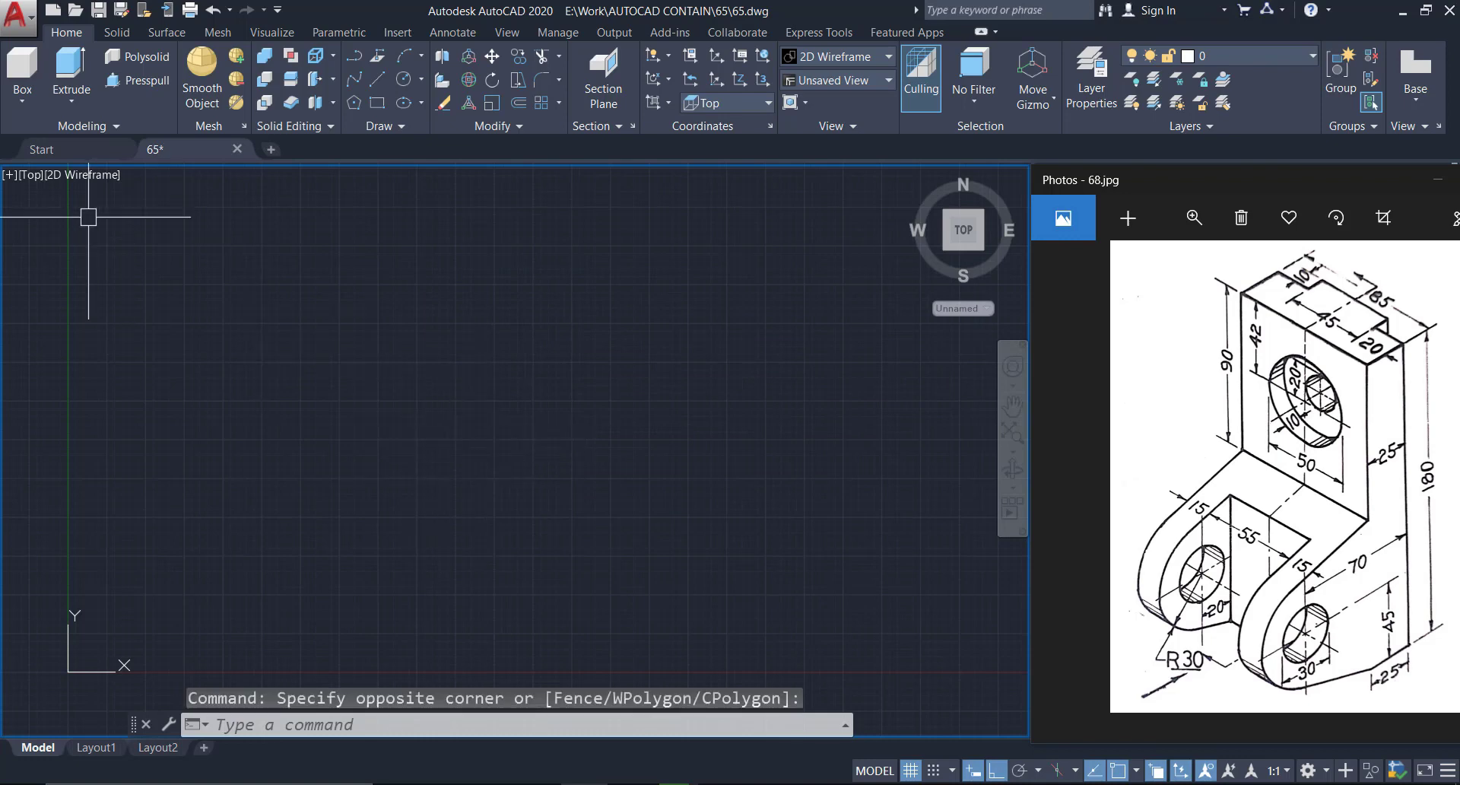
click(31, 177)
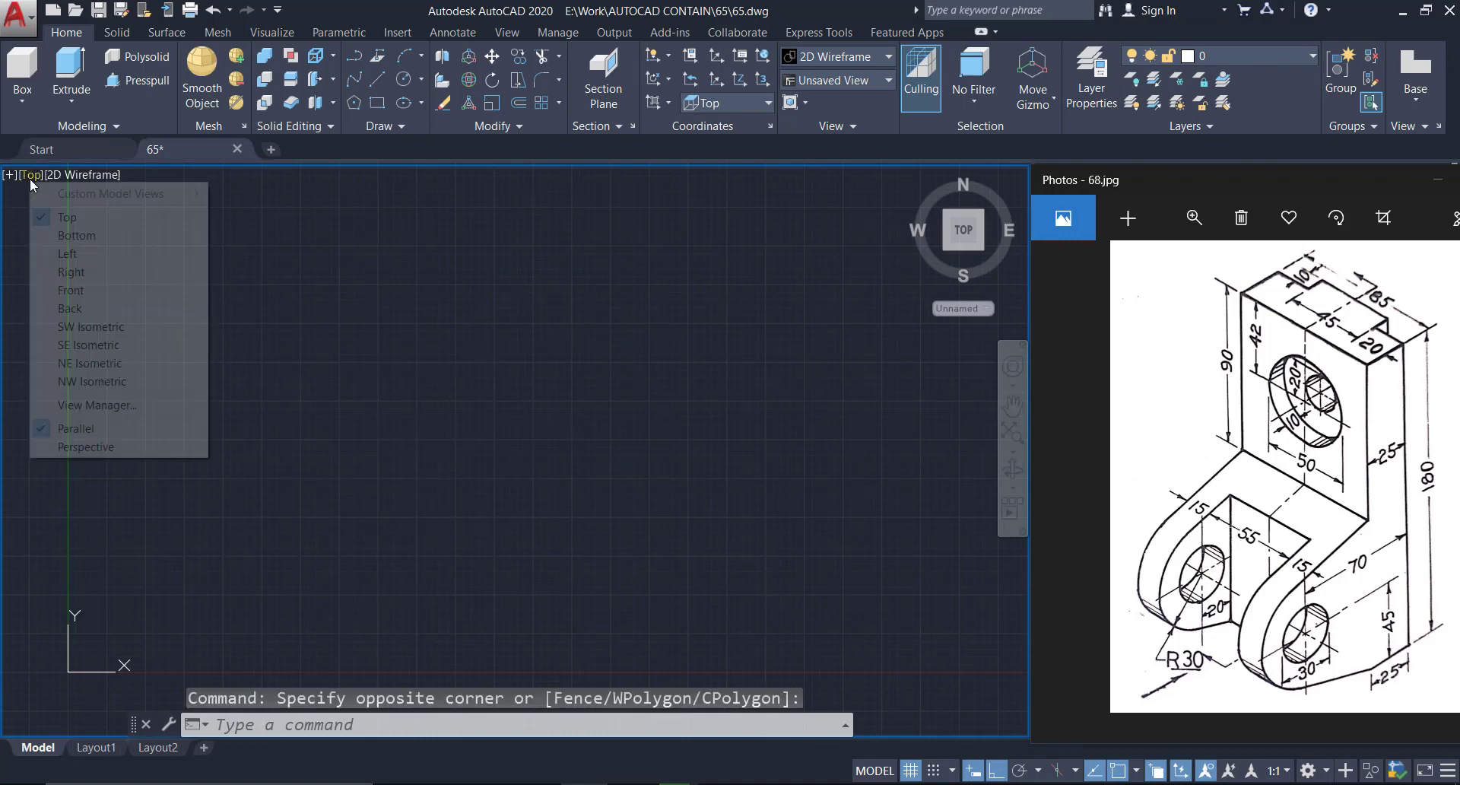
Switch to the Front view and draw an upright 25 × 180 rectangle
click(71, 289)
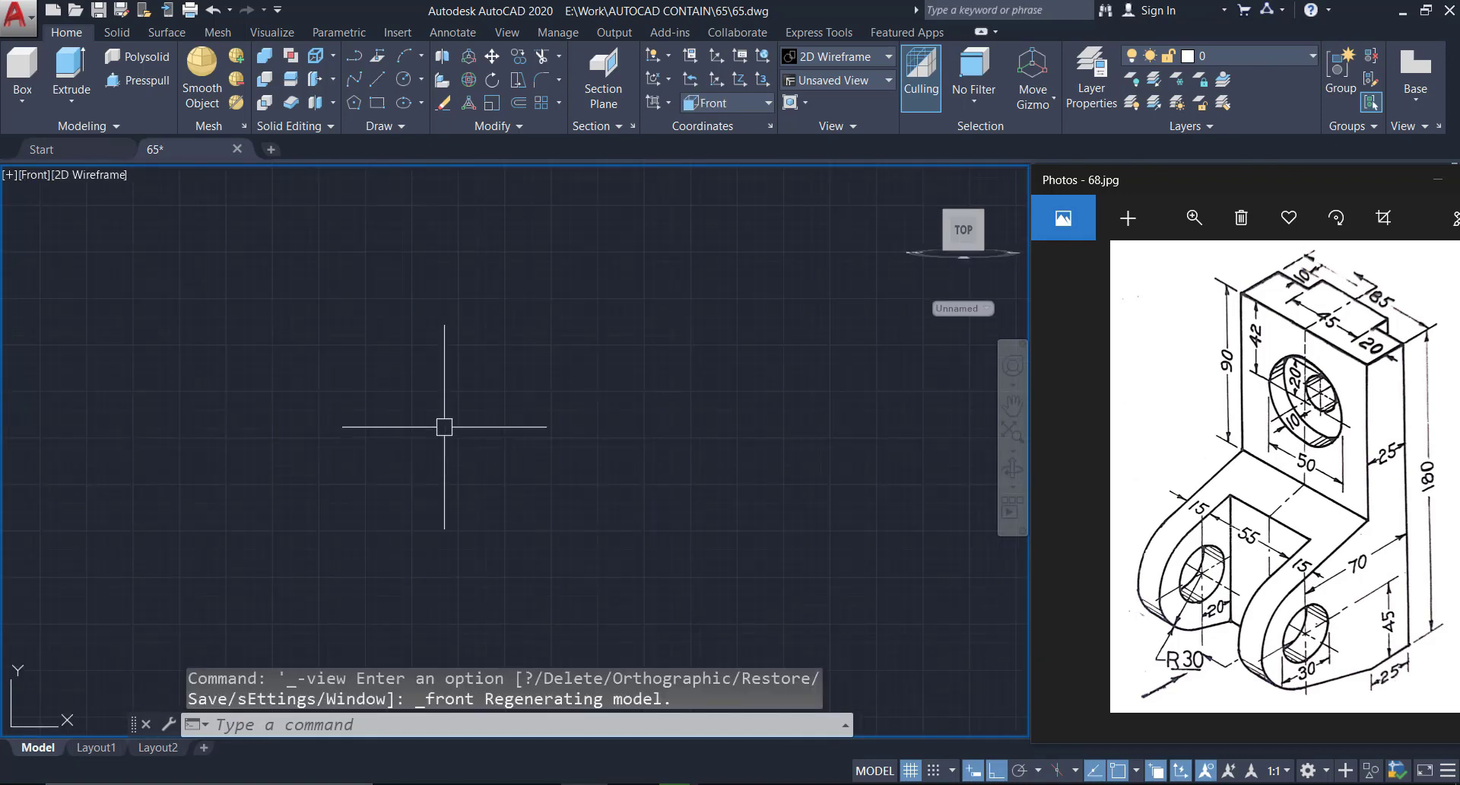
middle_drag(574, 423, 544, 434)
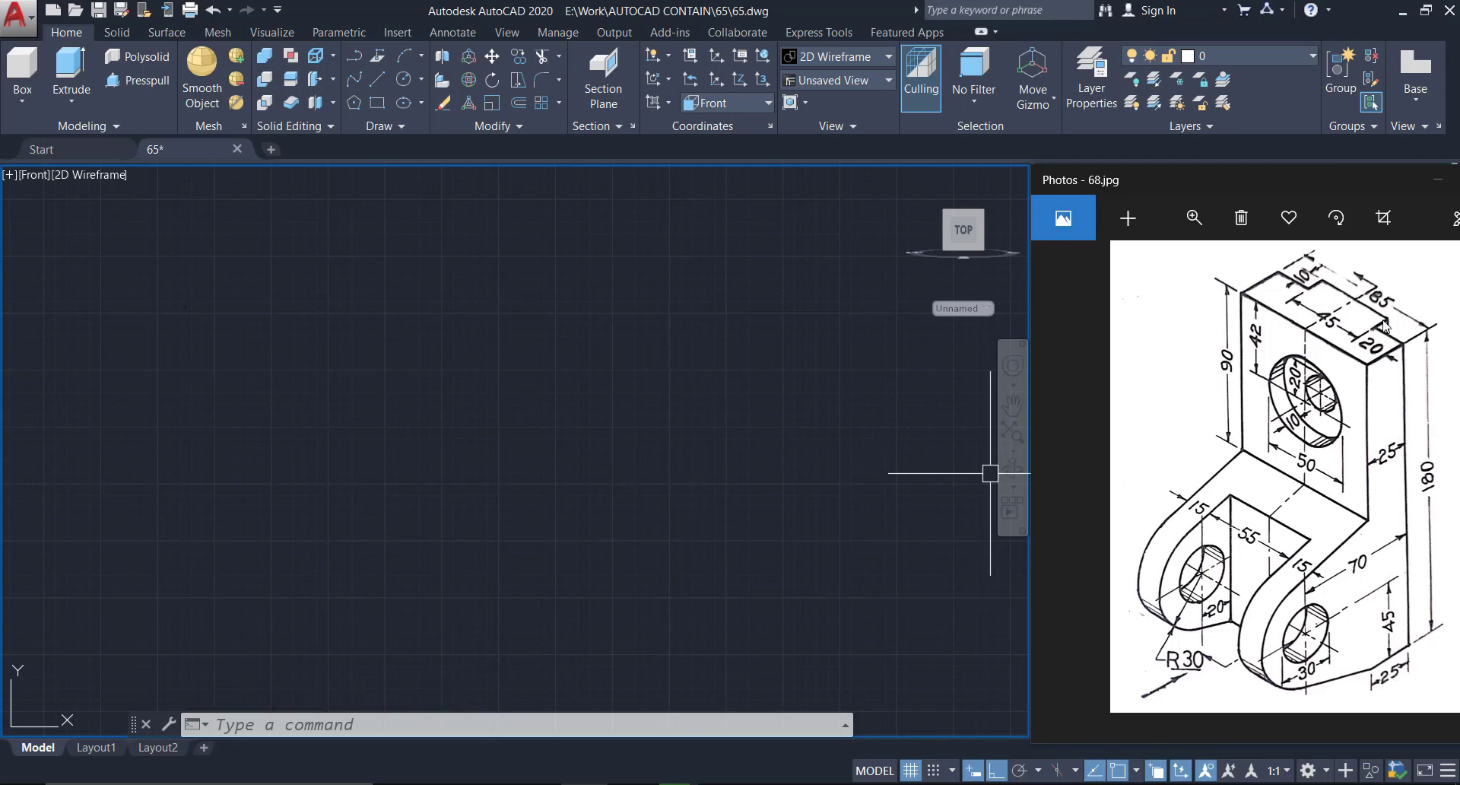
text(REC)
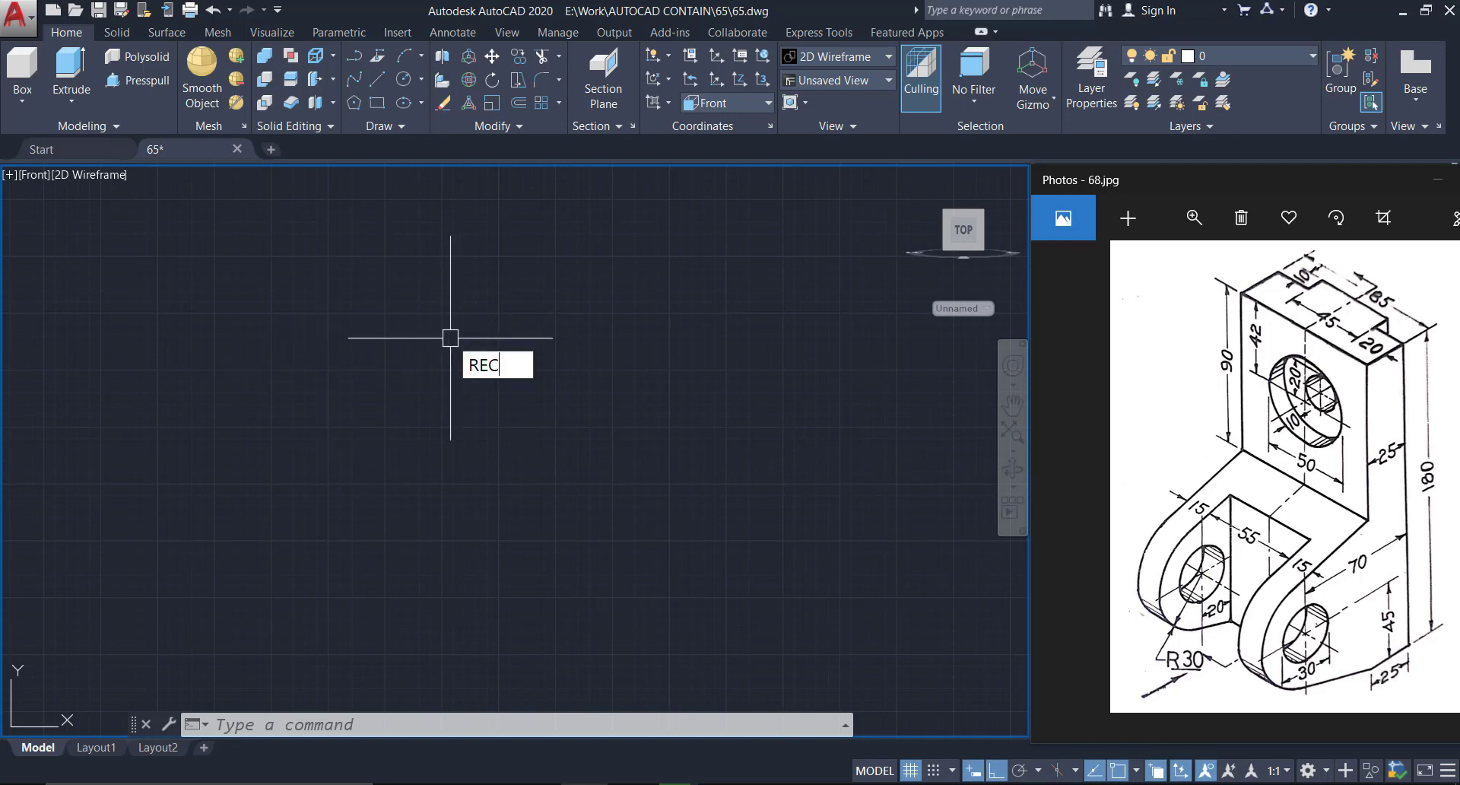
key(Return)
click(400, 264)
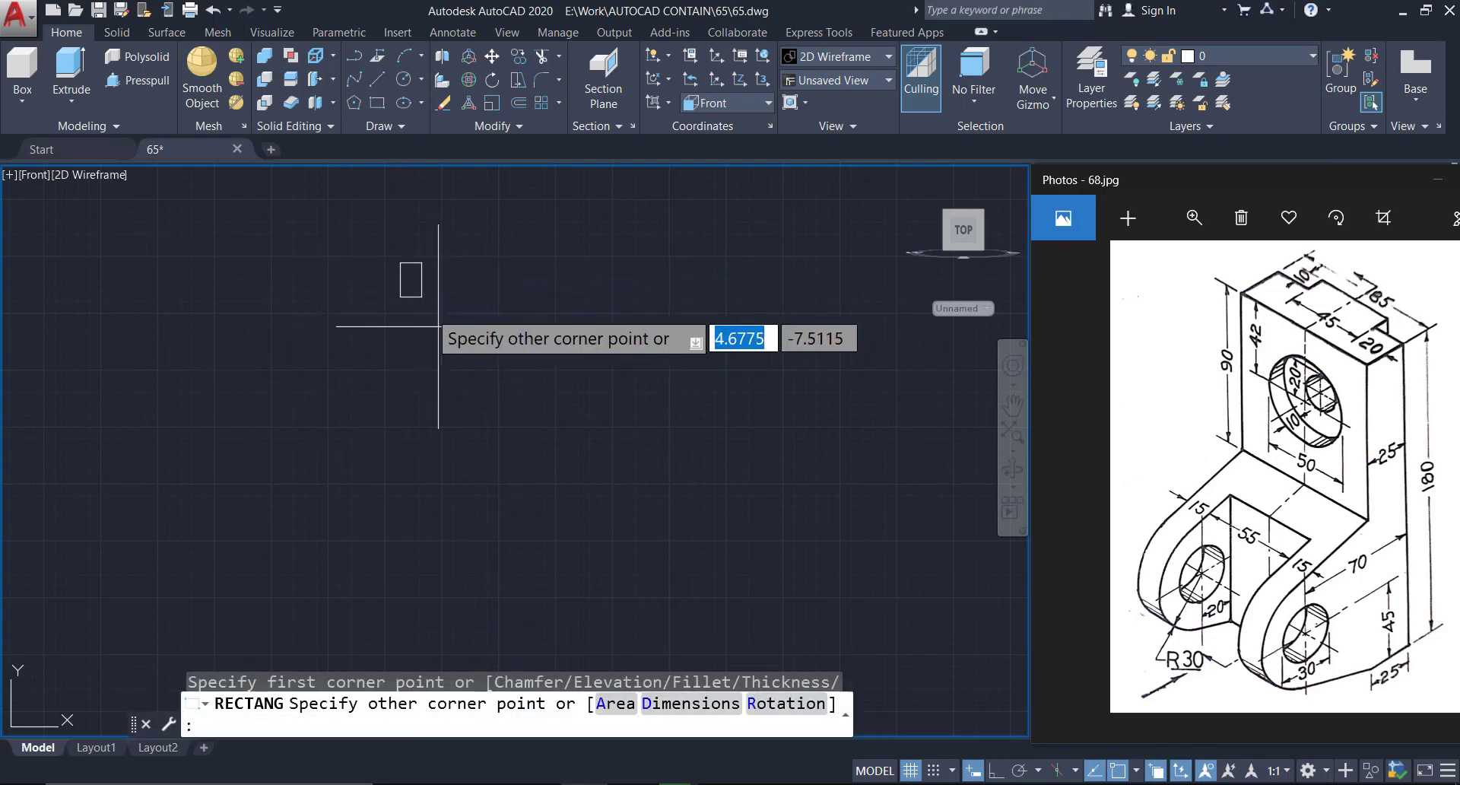
text(D)
key(Return)
text(25)
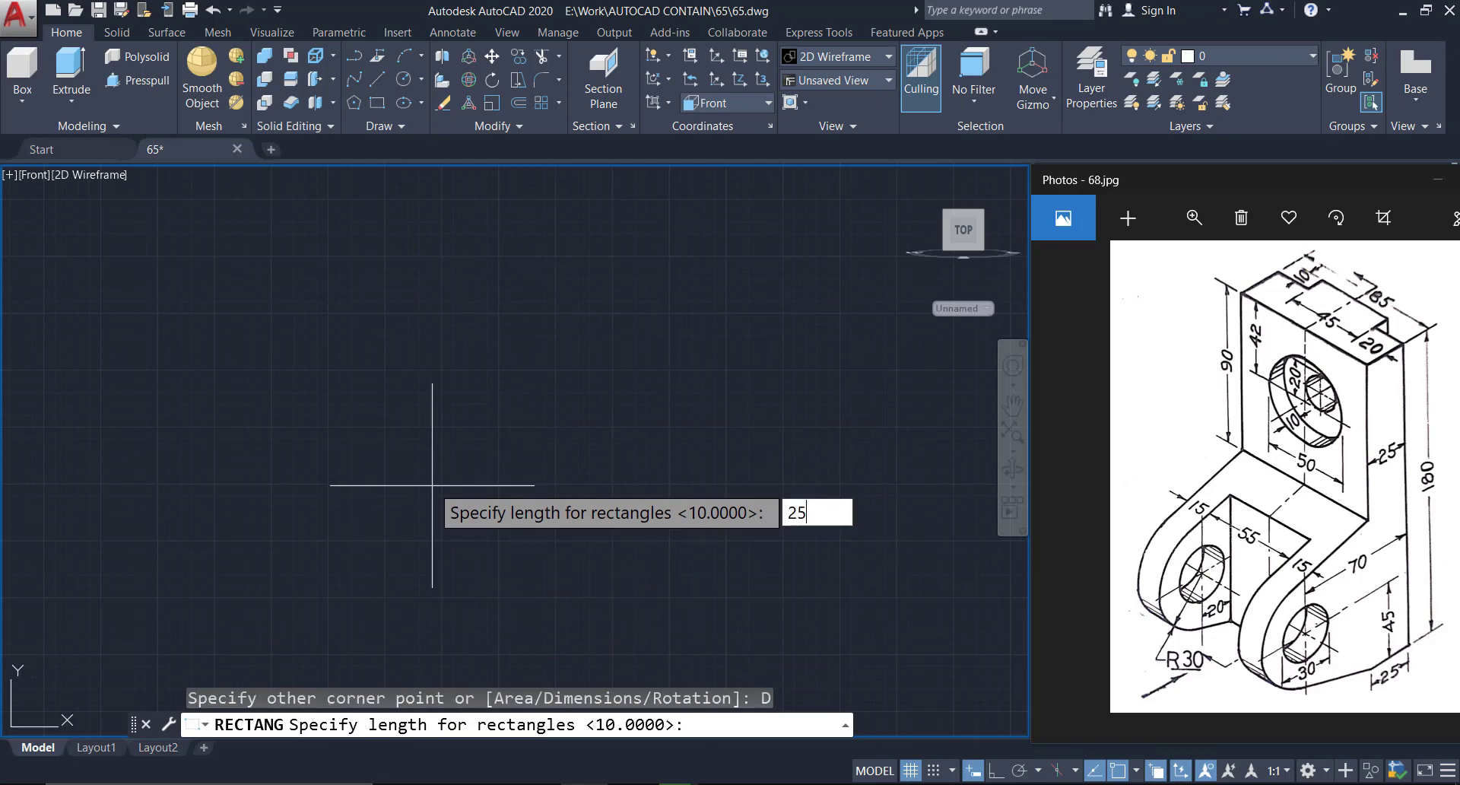
key(Return)
text(180)
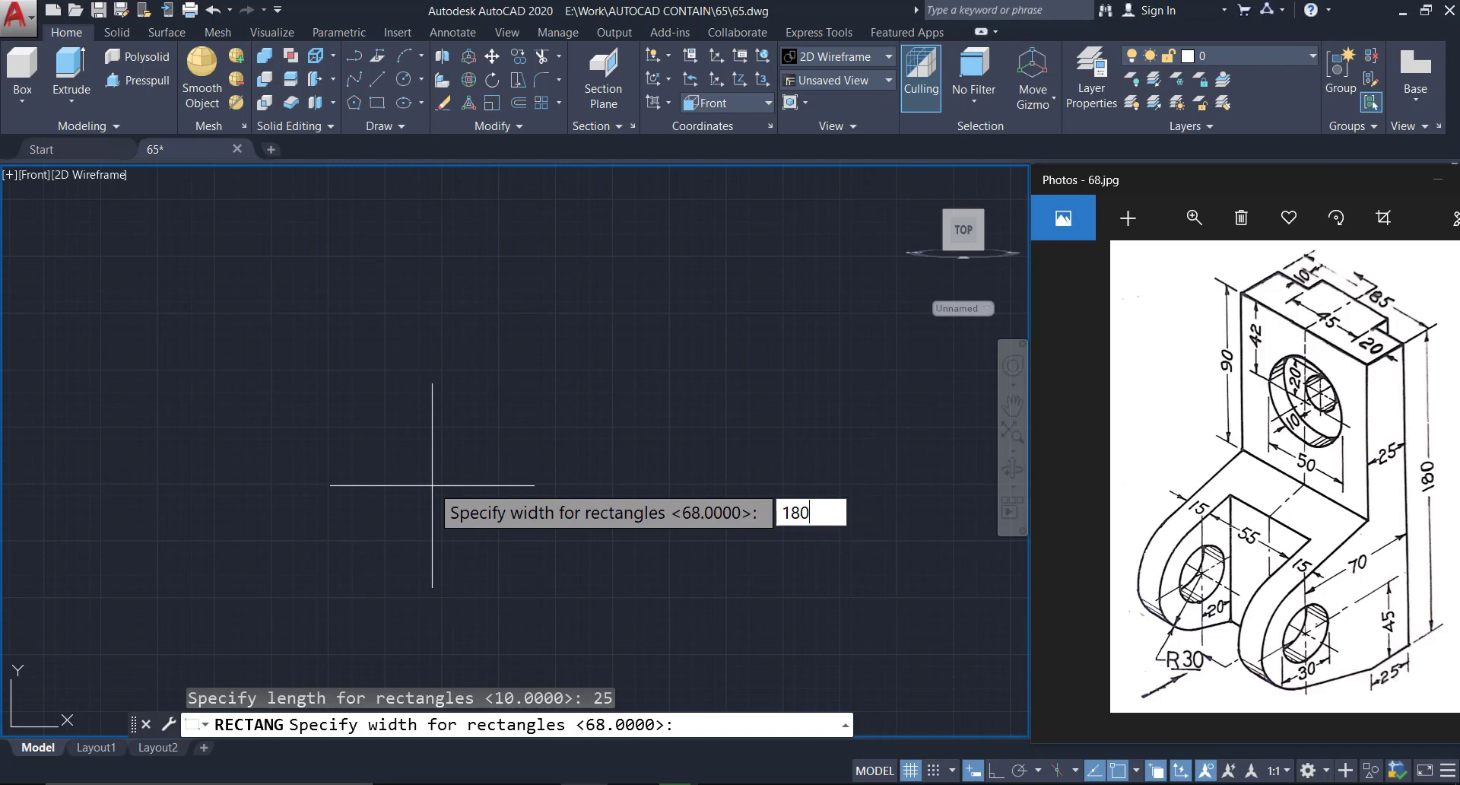
key(Return)
click(495, 325)
scroll(536, 410, down, 2)
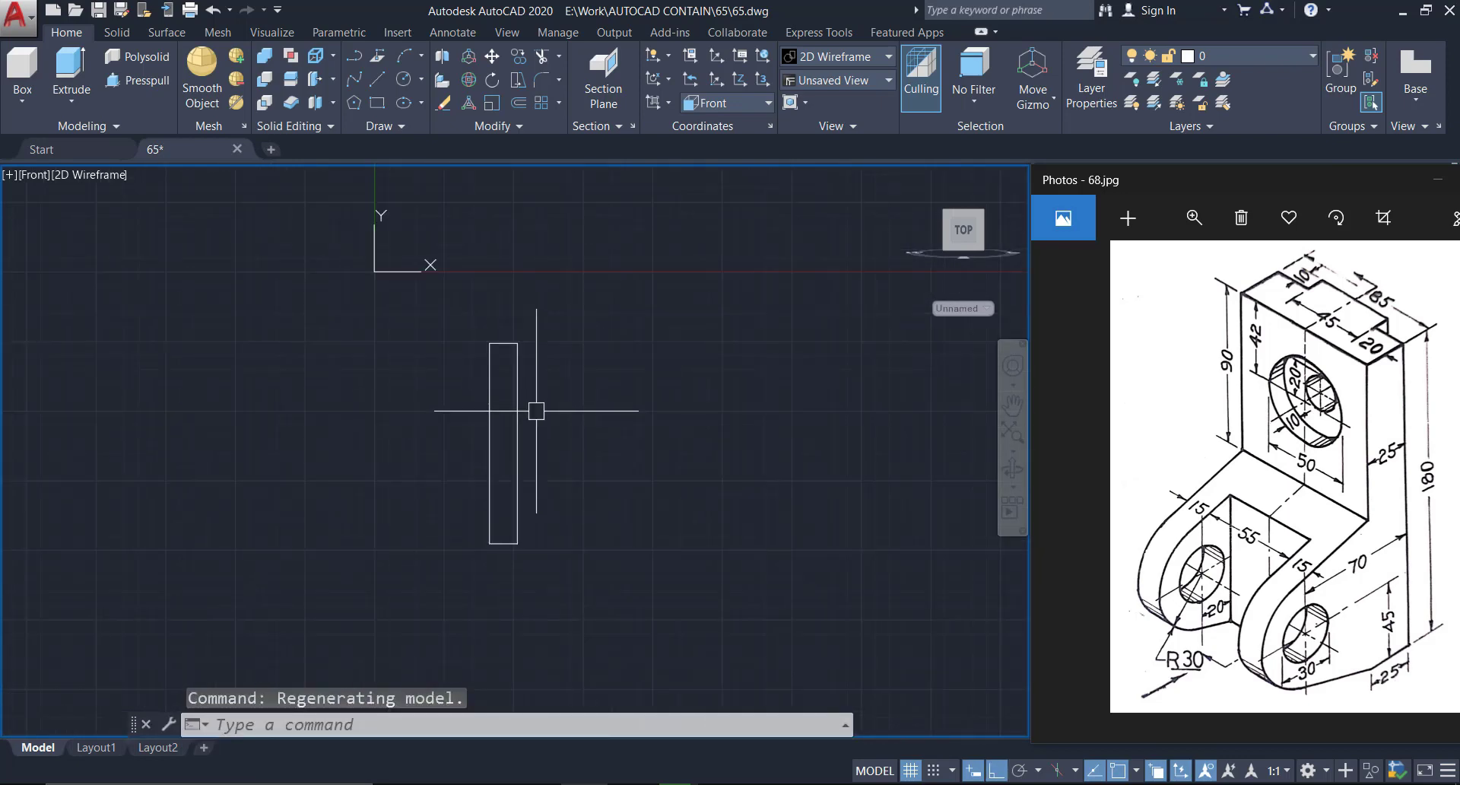
scroll(536, 410, up, 2)
Draw a 10 × 180 rectangle from the first rectangle's top-right corner and frame both
text(RE)
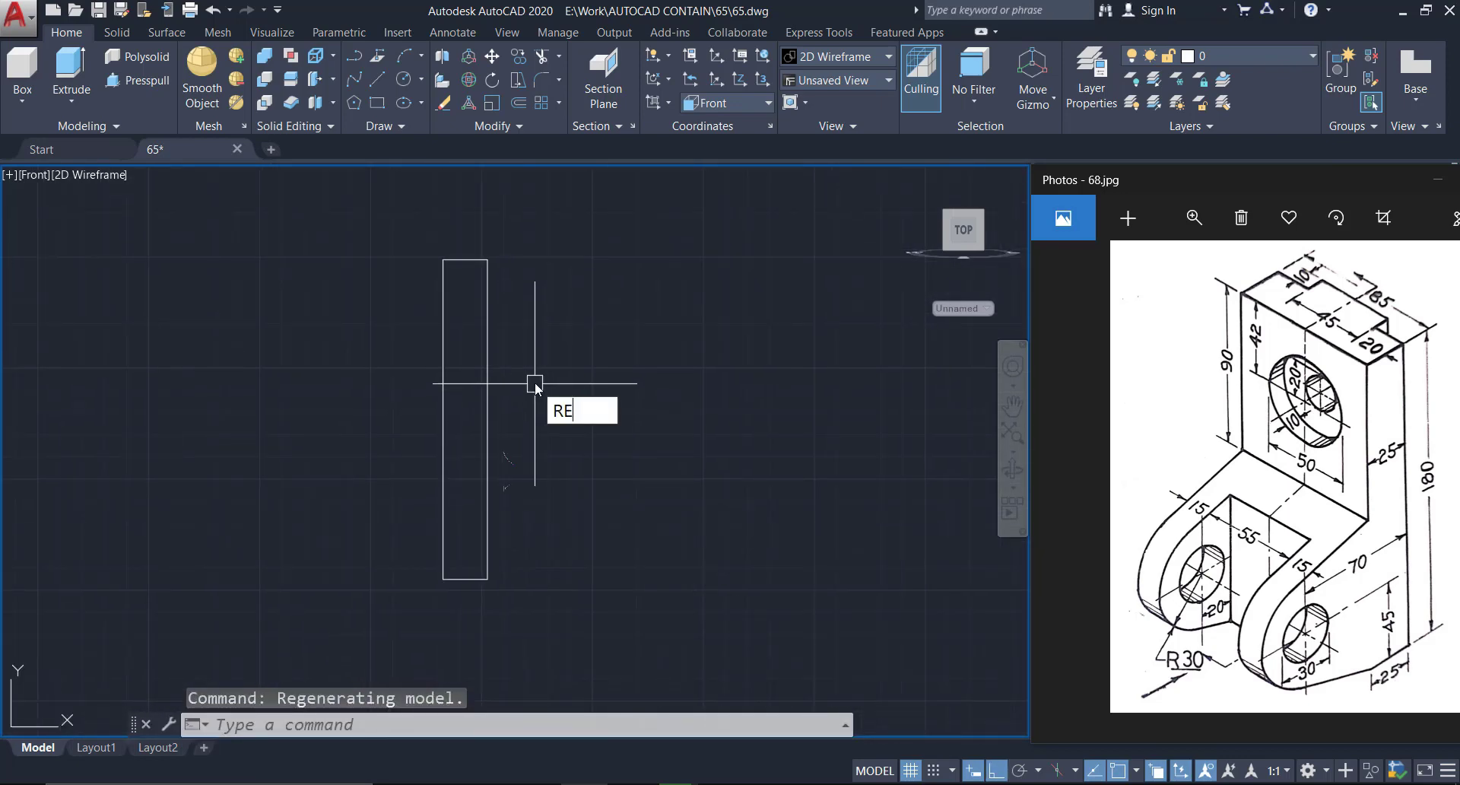
text(C)
key(Return)
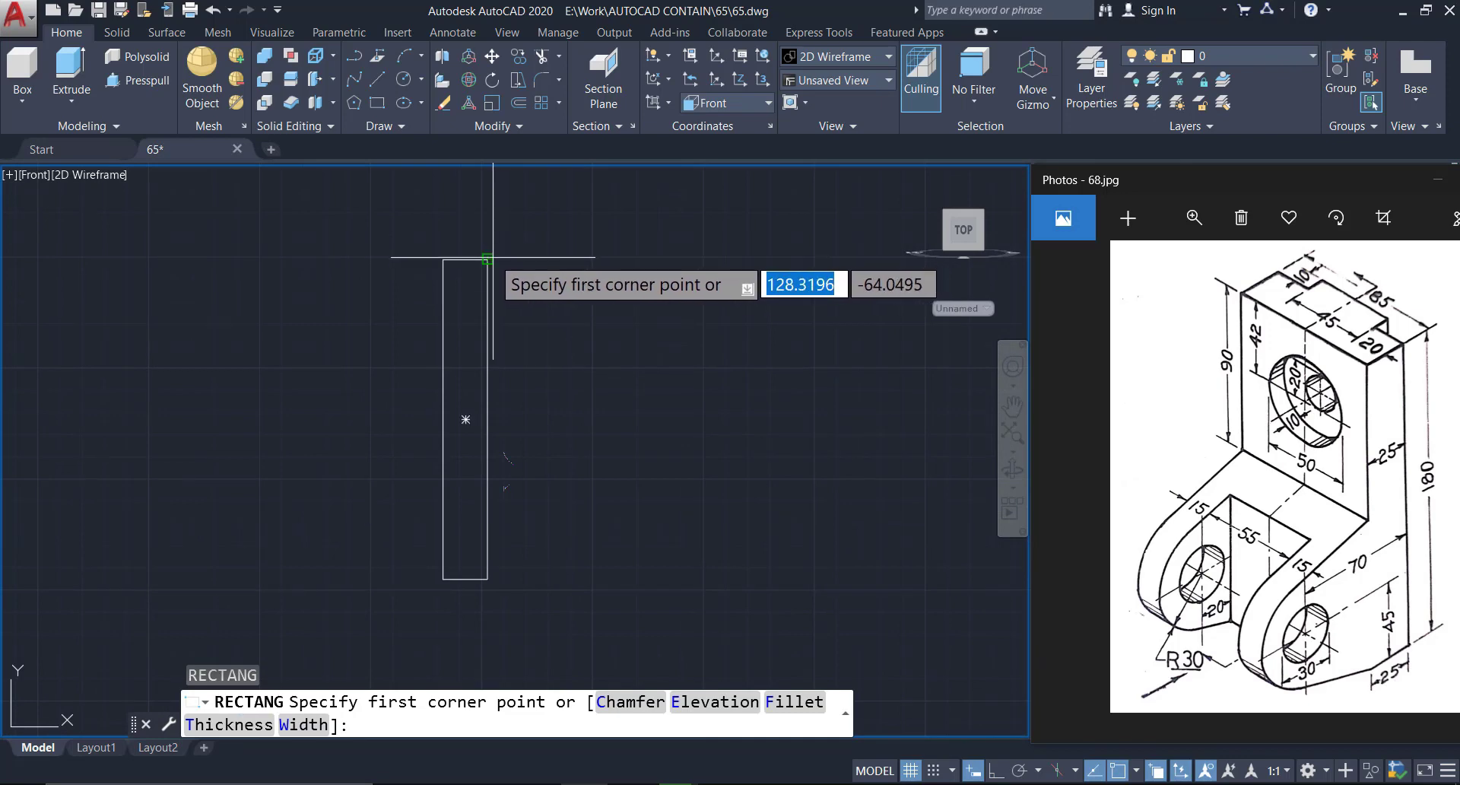
click(493, 257)
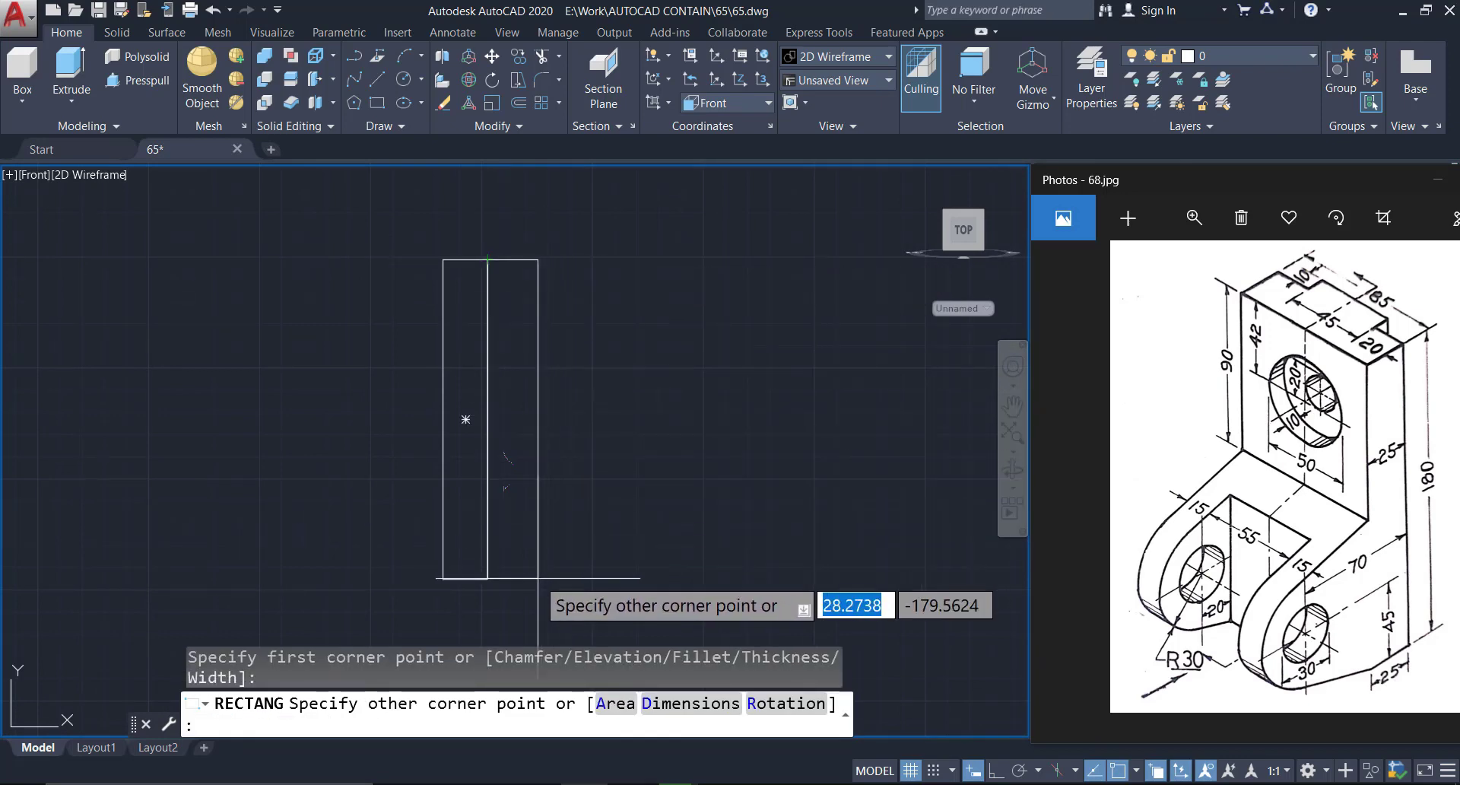
text(D)
key(Return)
text(10)
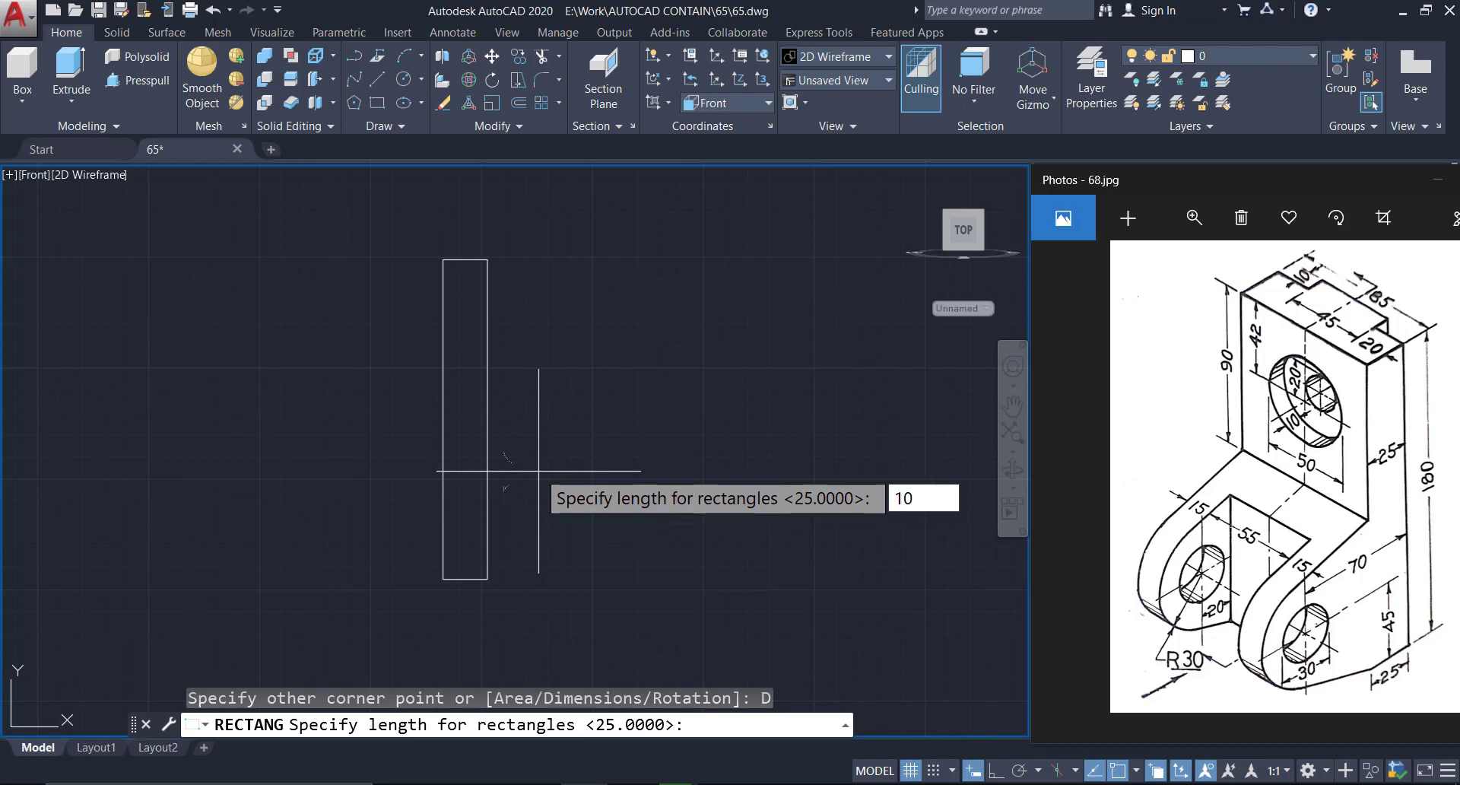
key(Return)
text(18)
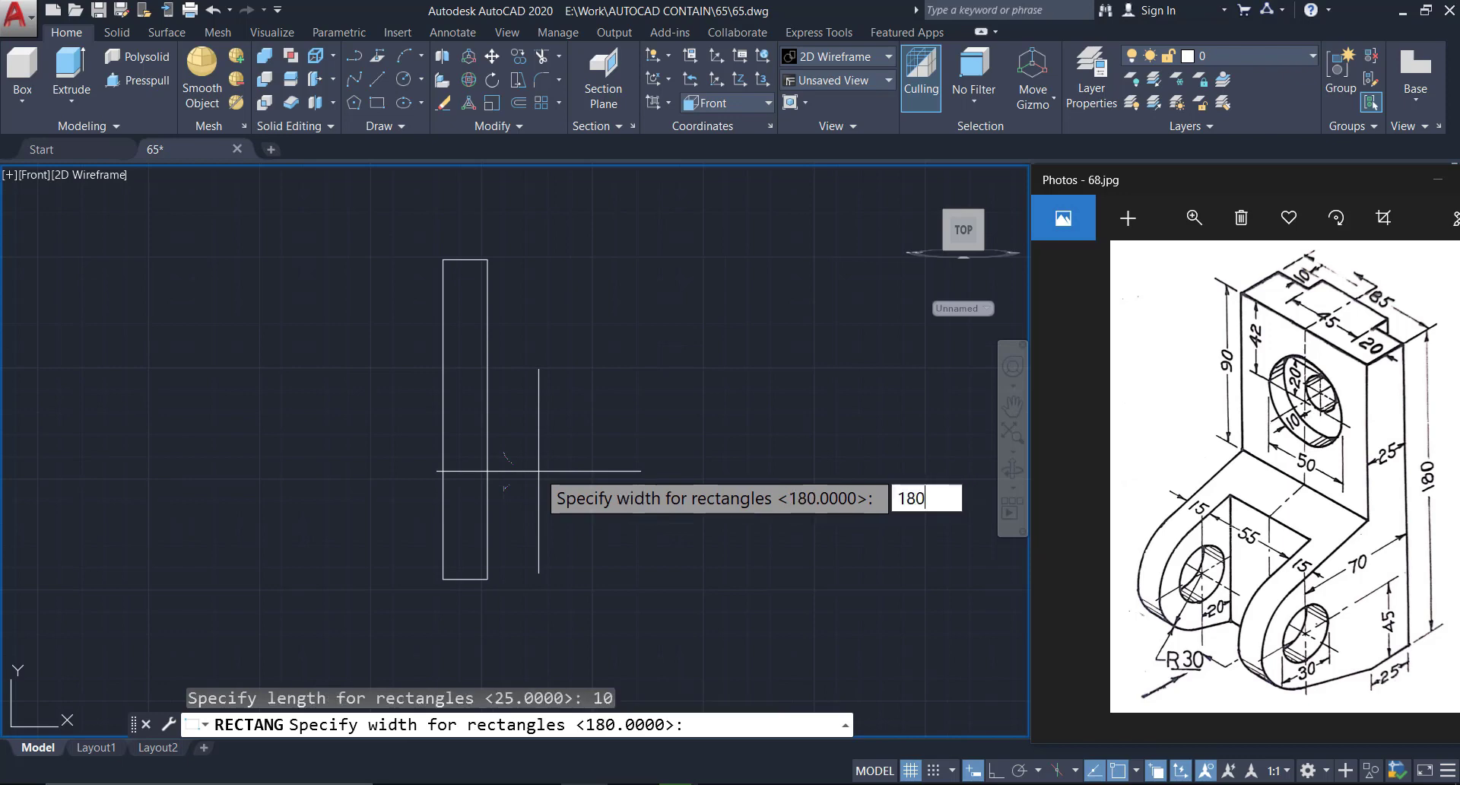
key(Return)
click(539, 469)
scroll(421, 381, up, 2)
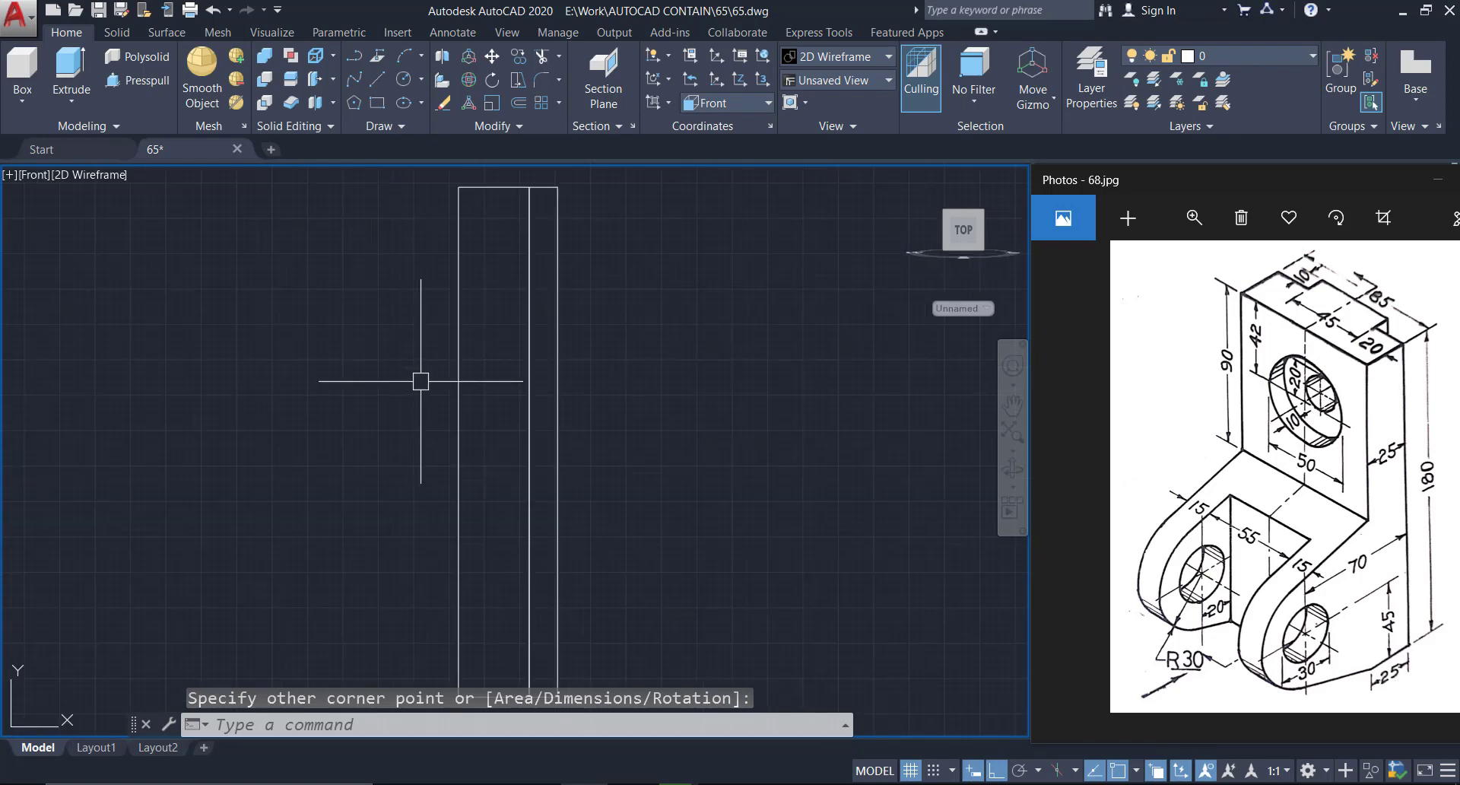
middle_drag(459, 479, 586, 456)
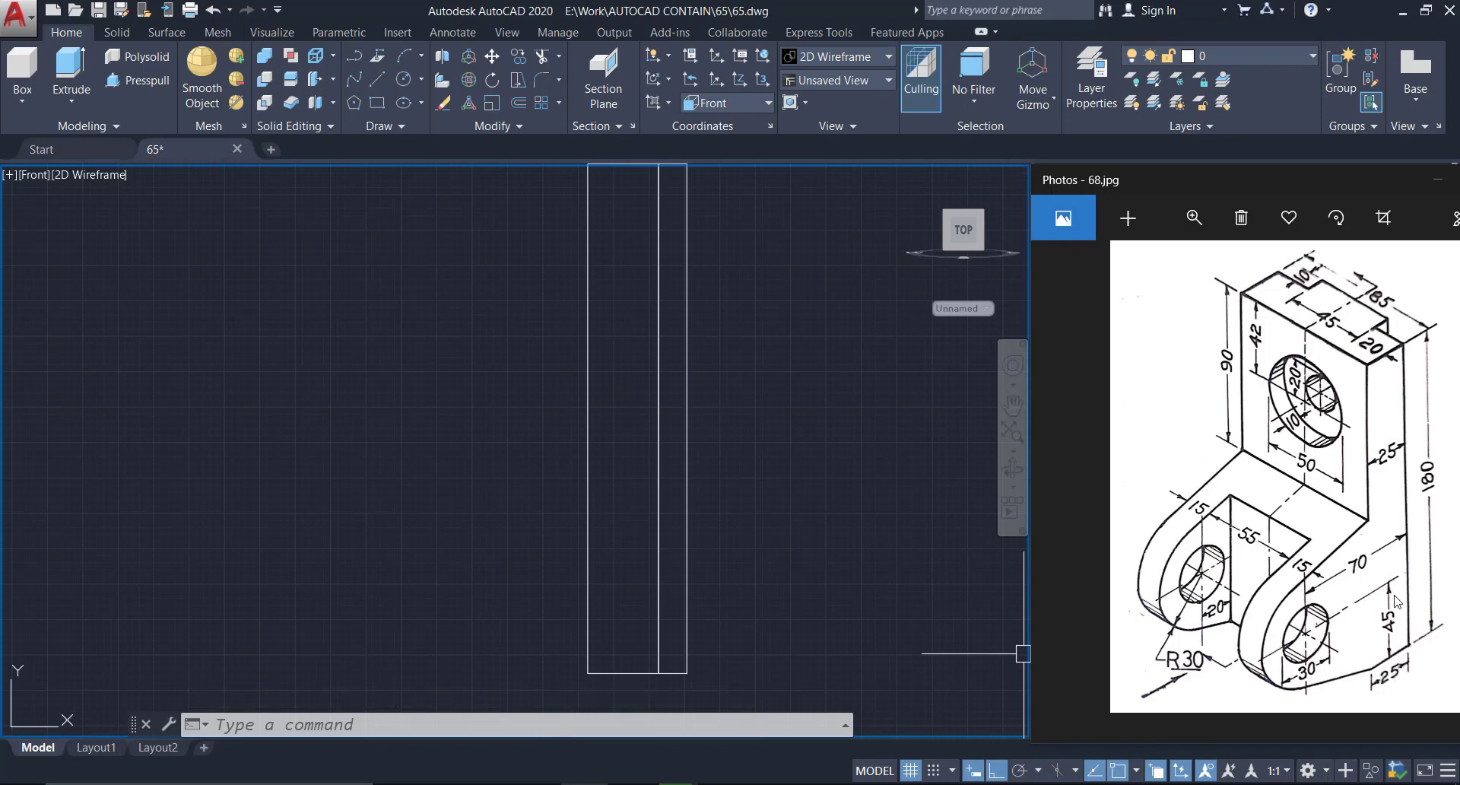
Draw a 70-unit line leftward from the bottom of the rectangles' shared edge
text(l)
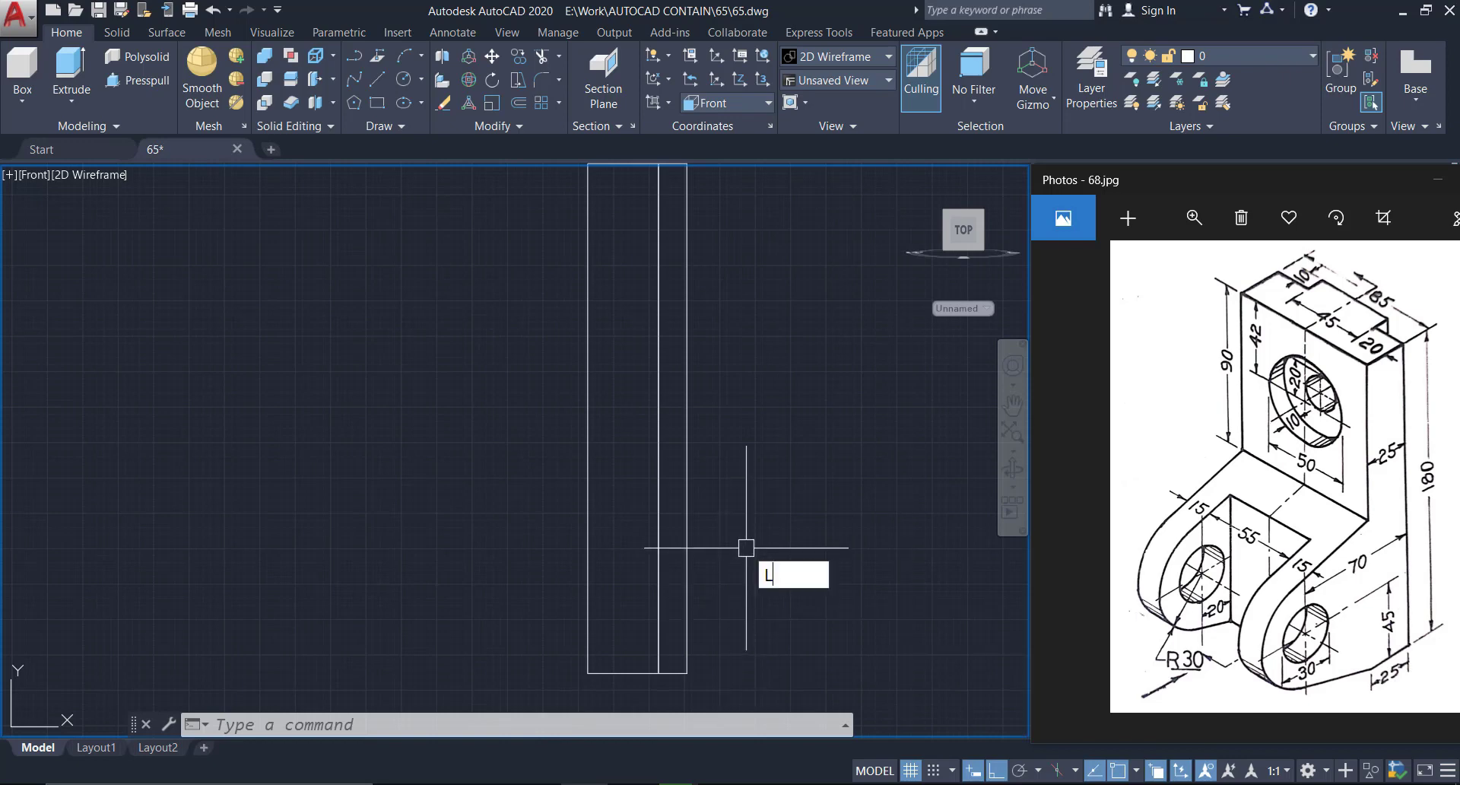
key(Return)
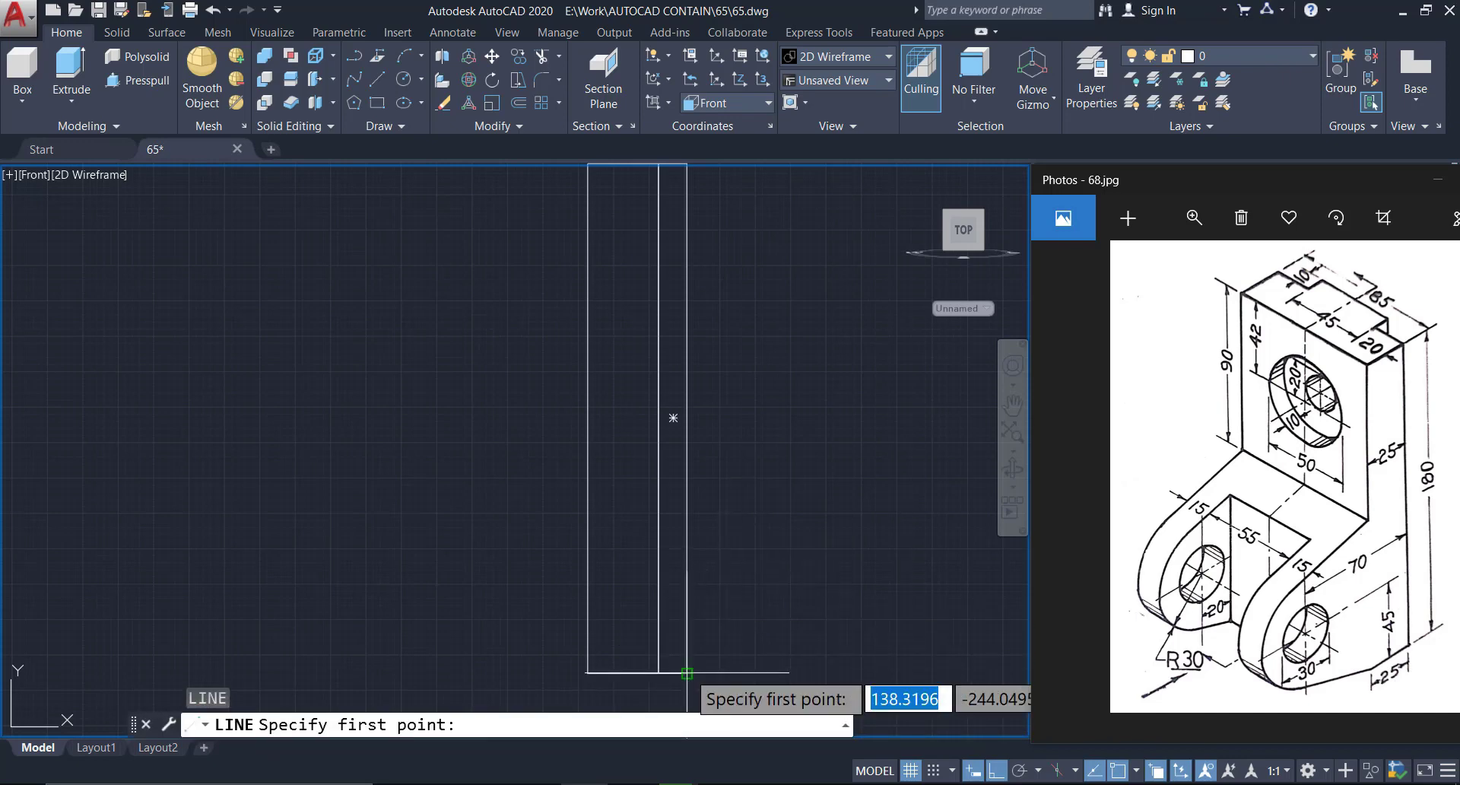
middle_drag(752, 636, 766, 532)
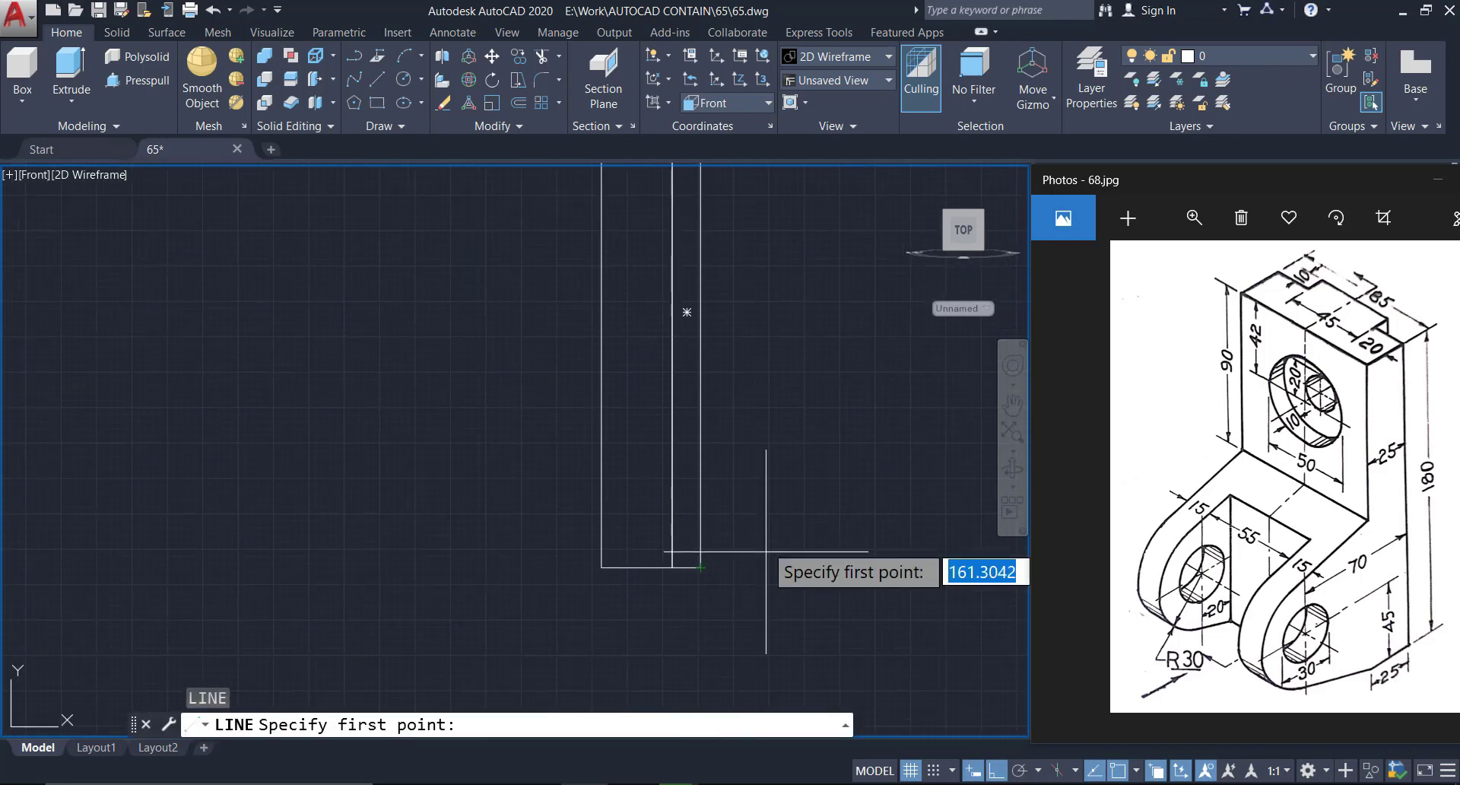
click(672, 566)
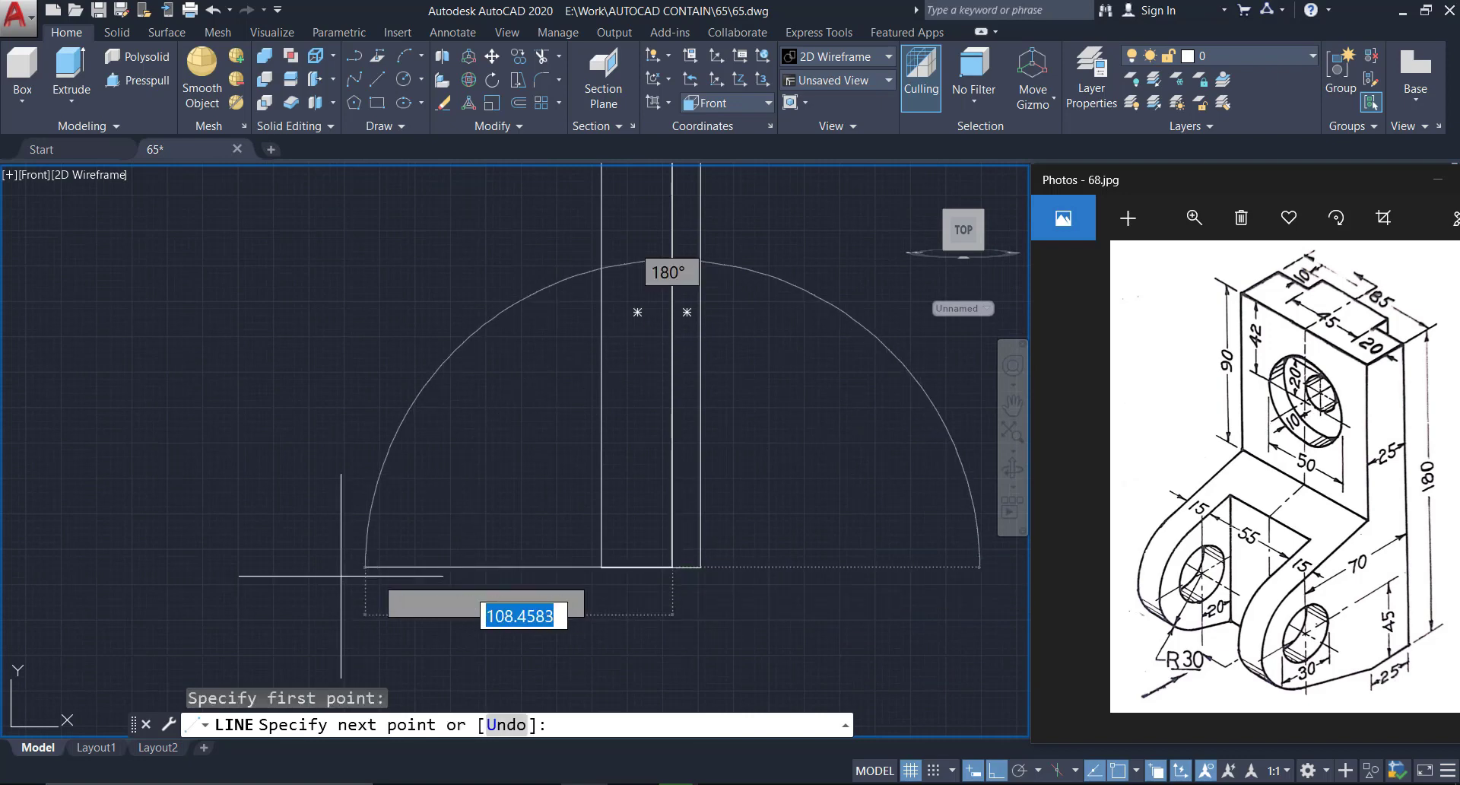
text(70)
key(Return)
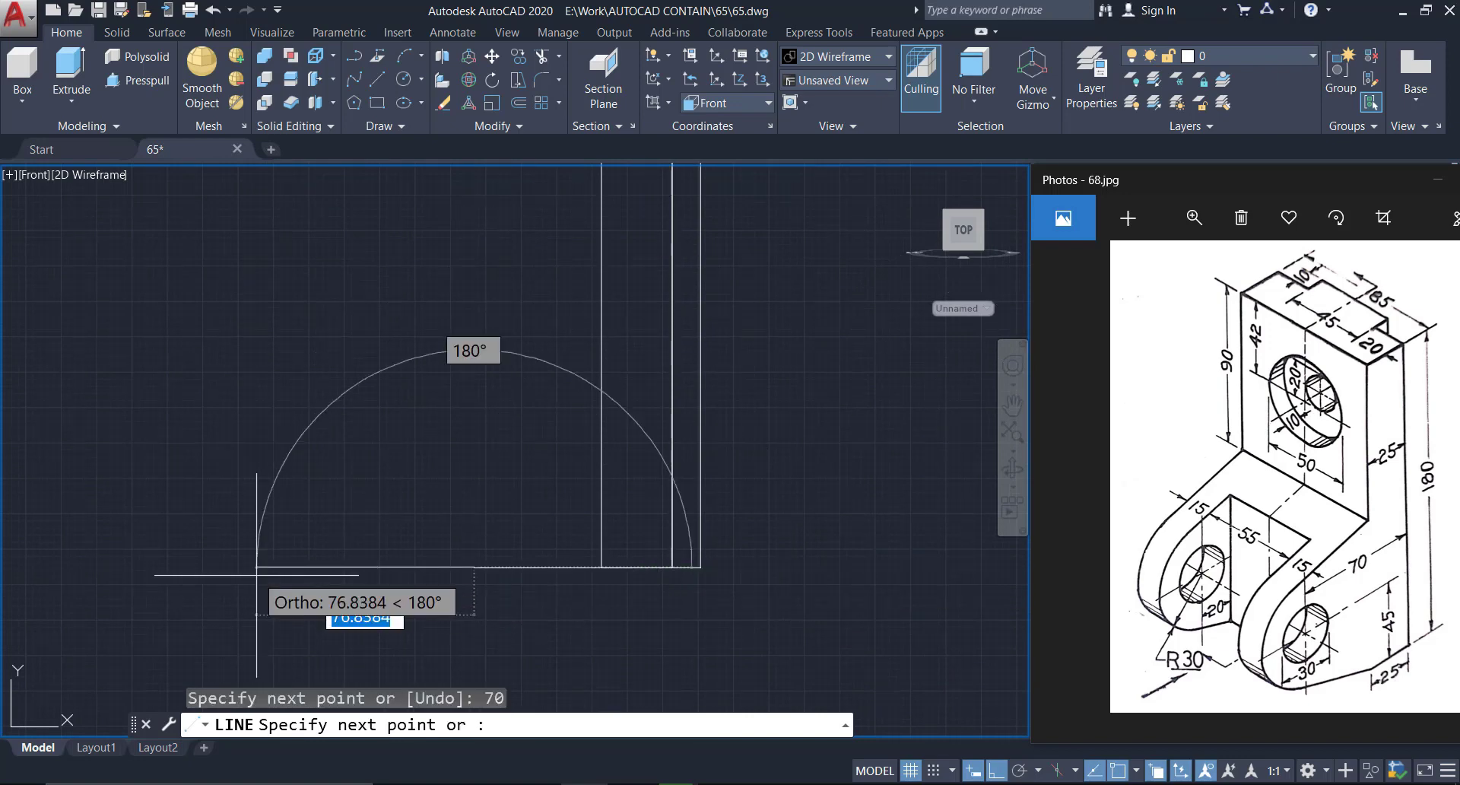
key(Escape)
Move the 70-unit line up 45 units
click(495, 526)
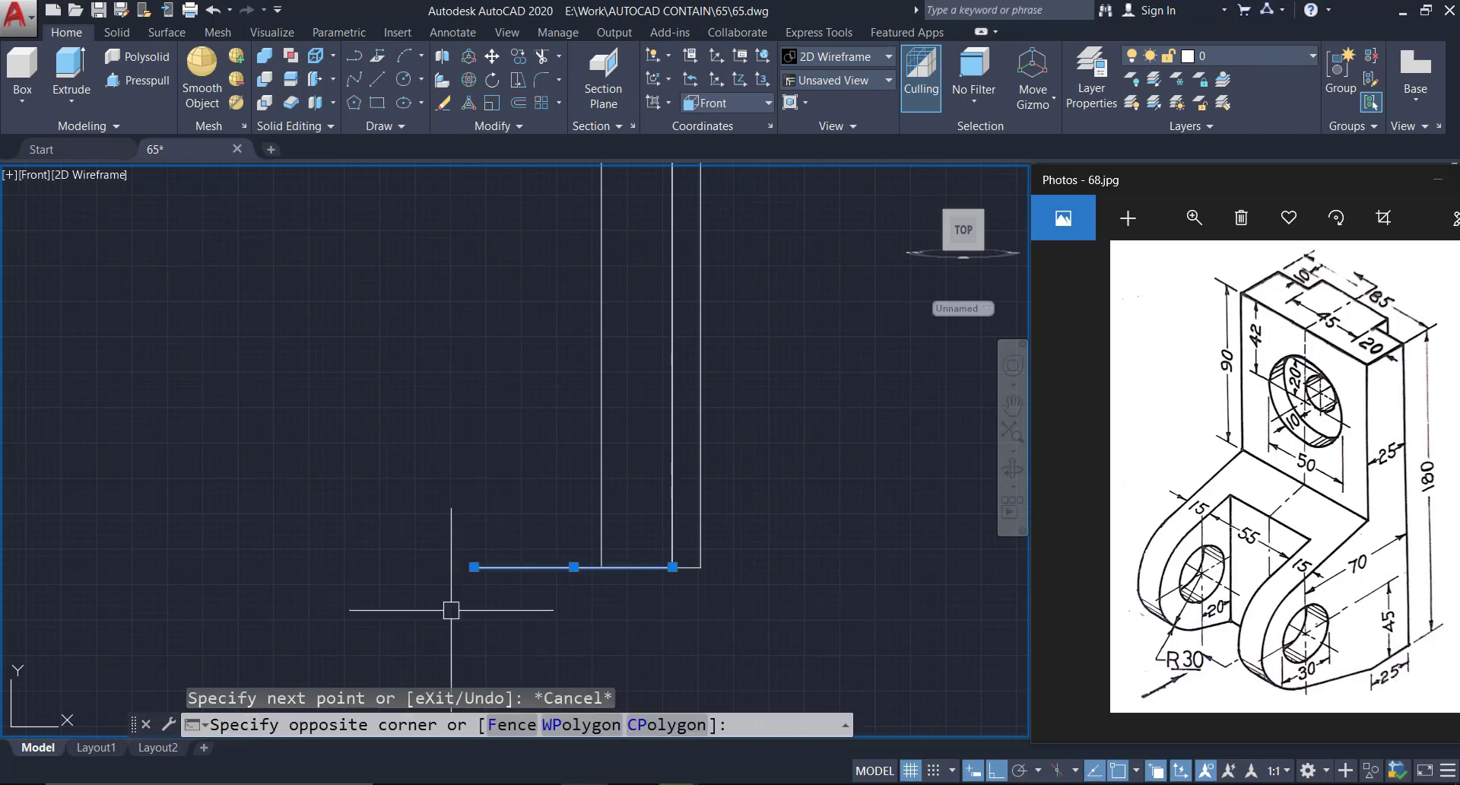
click(443, 606)
text(m)
key(Return)
click(774, 540)
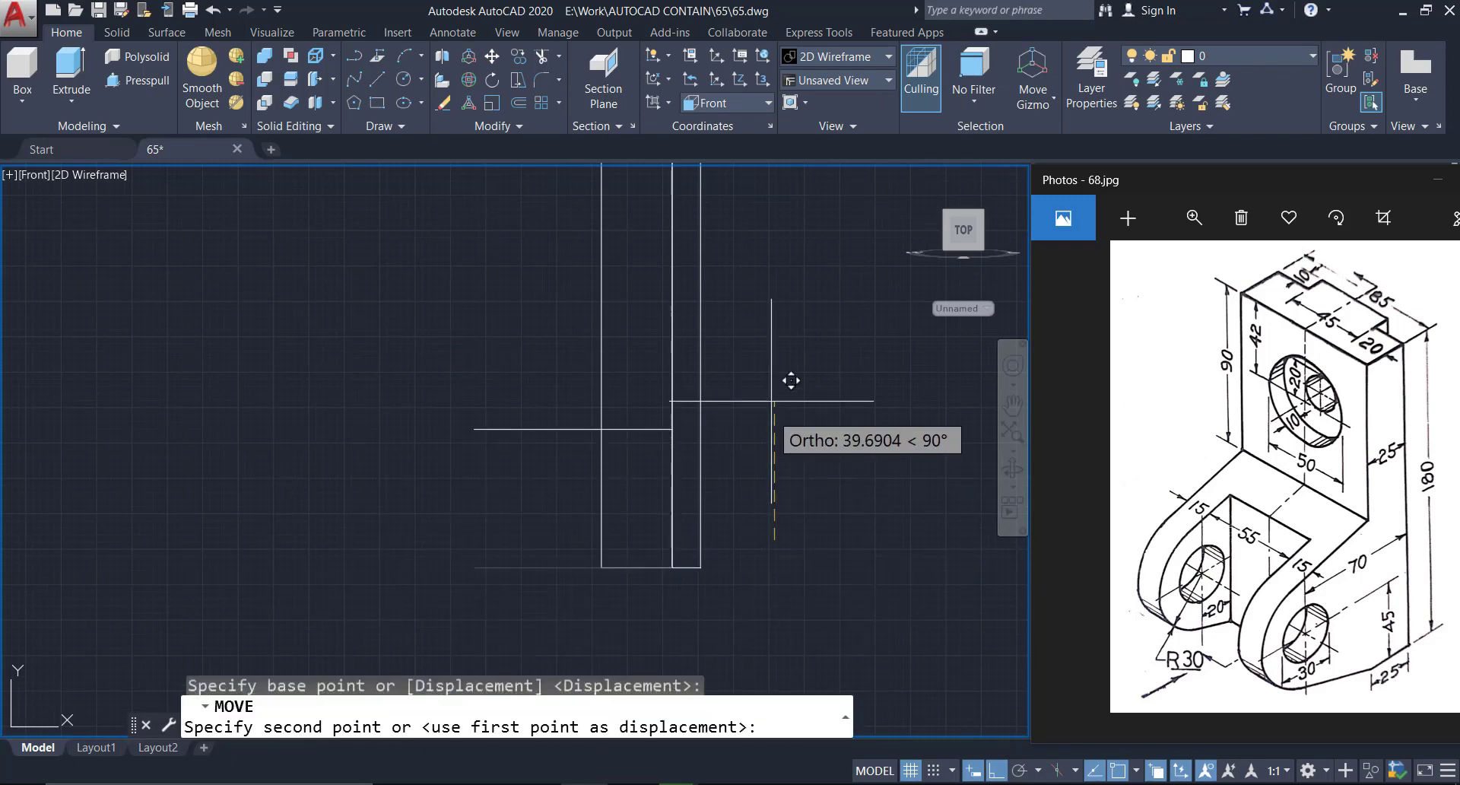
text(45)
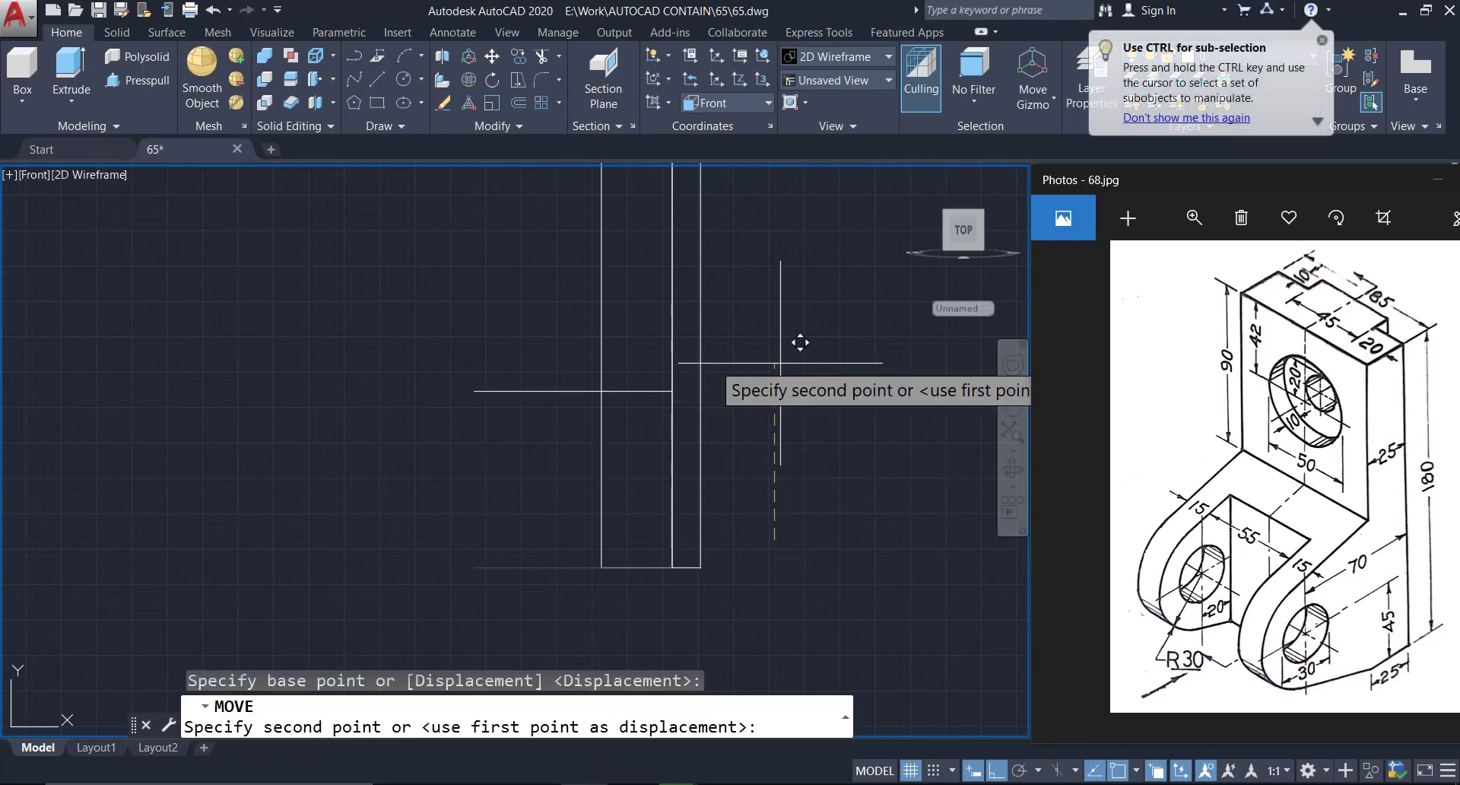
key(Return)
middle_drag(511, 519, 524, 562)
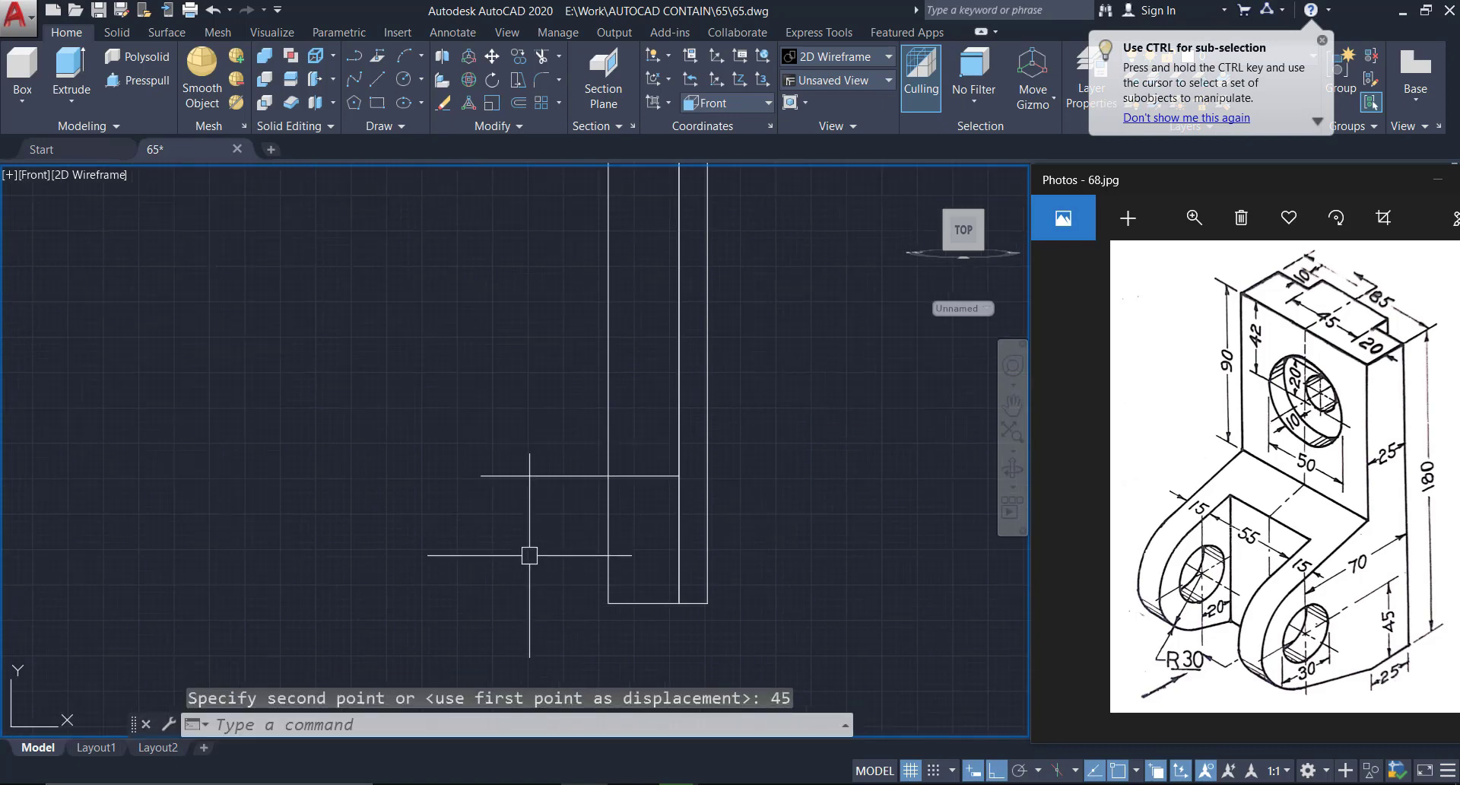
text(c)
key(Return)
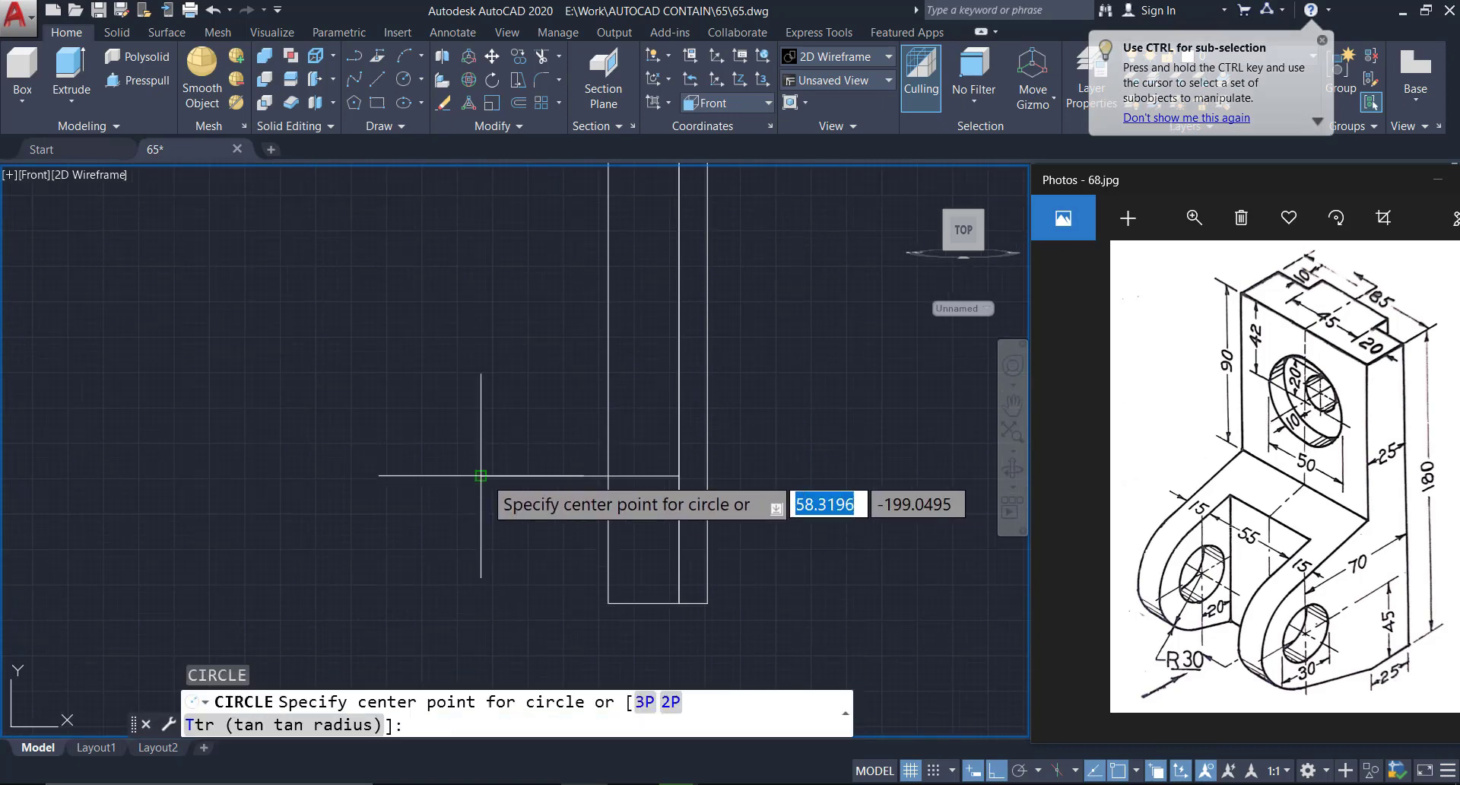
Draw a 30-diameter circle centred on the line's left end
click(481, 476)
text(D)
key(Return)
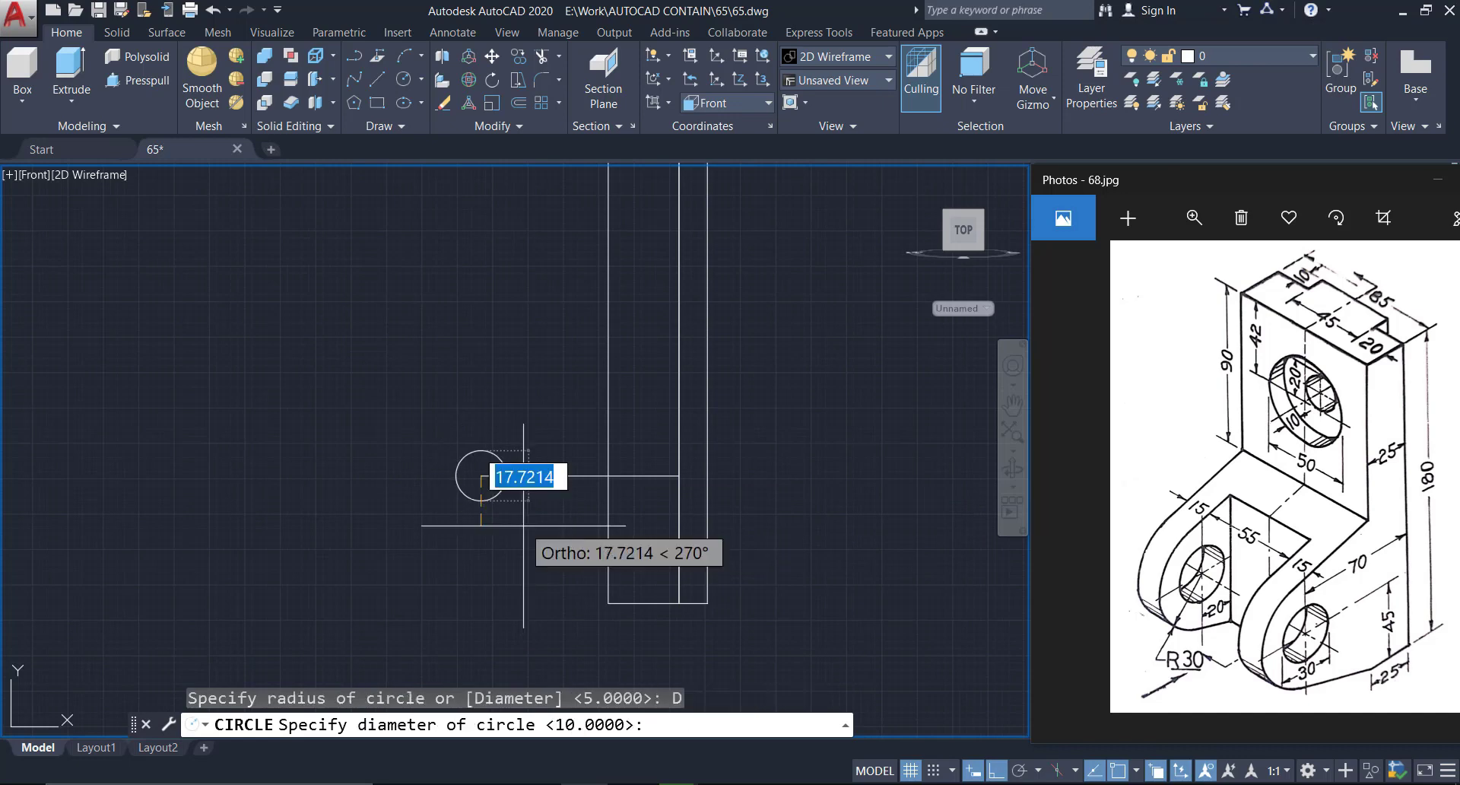
text(30)
key(Return)
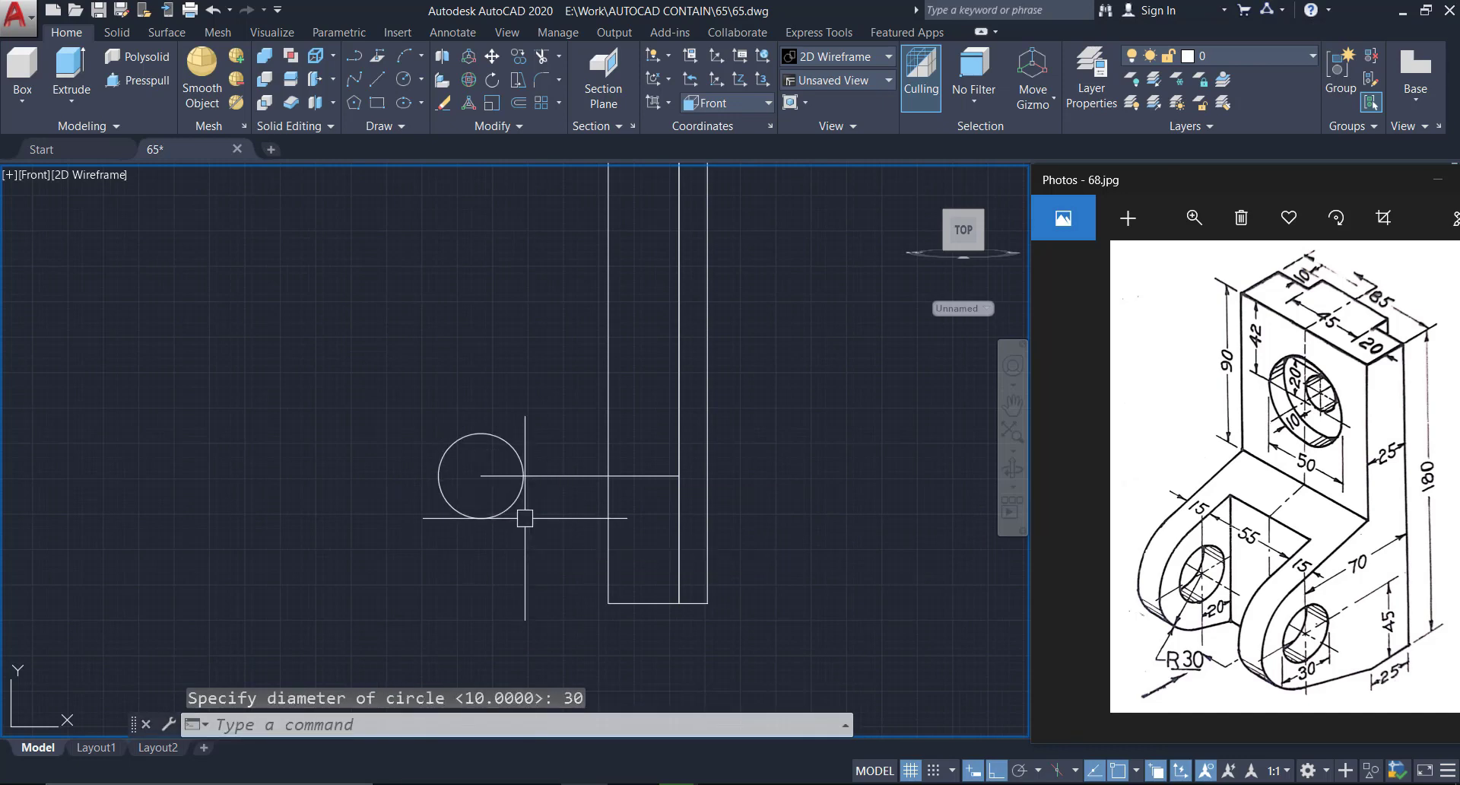
Draw a concentric 60-diameter circle around the 30-diameter circle
text(c)
key(Return)
click(480, 476)
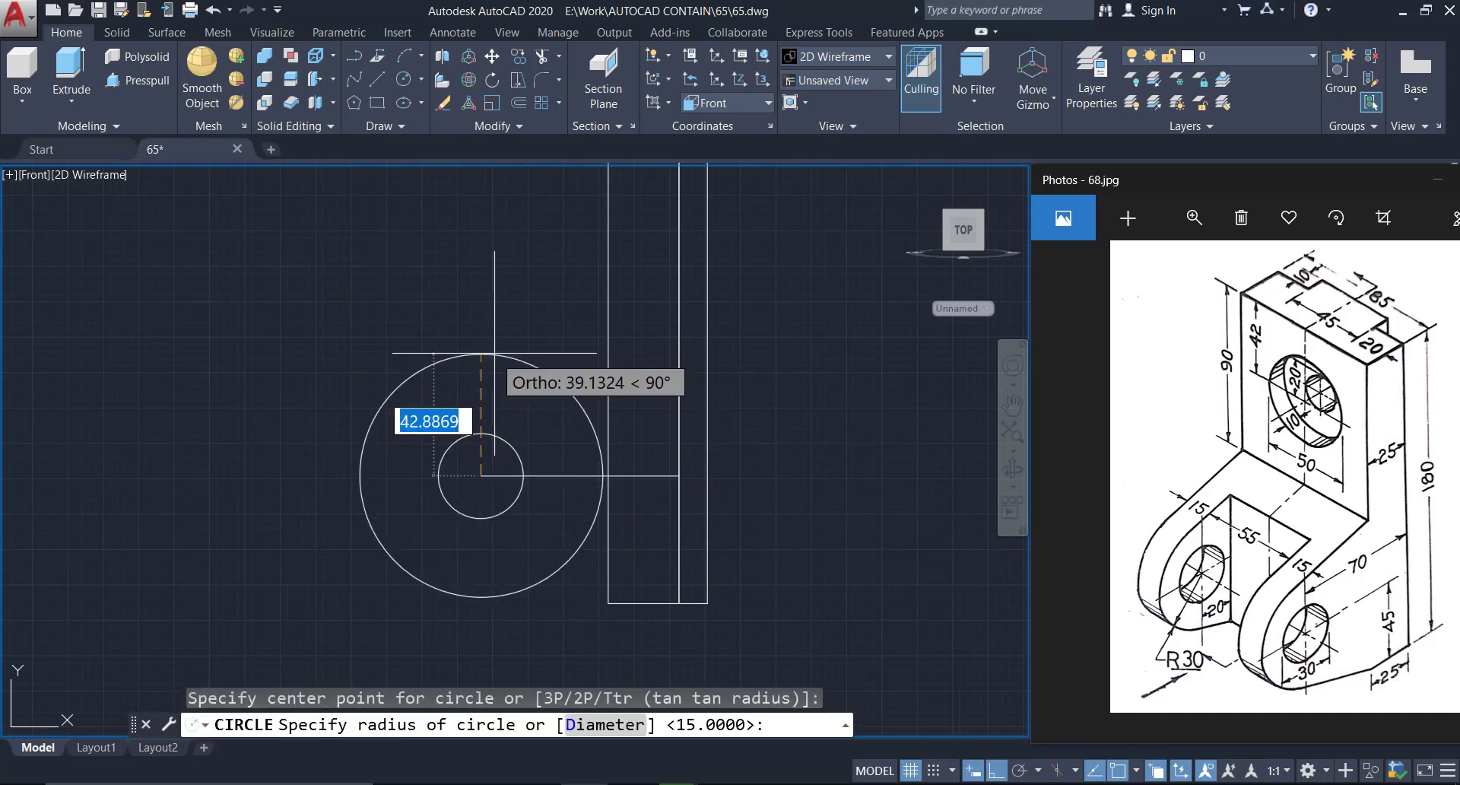
text(D)
key(Return)
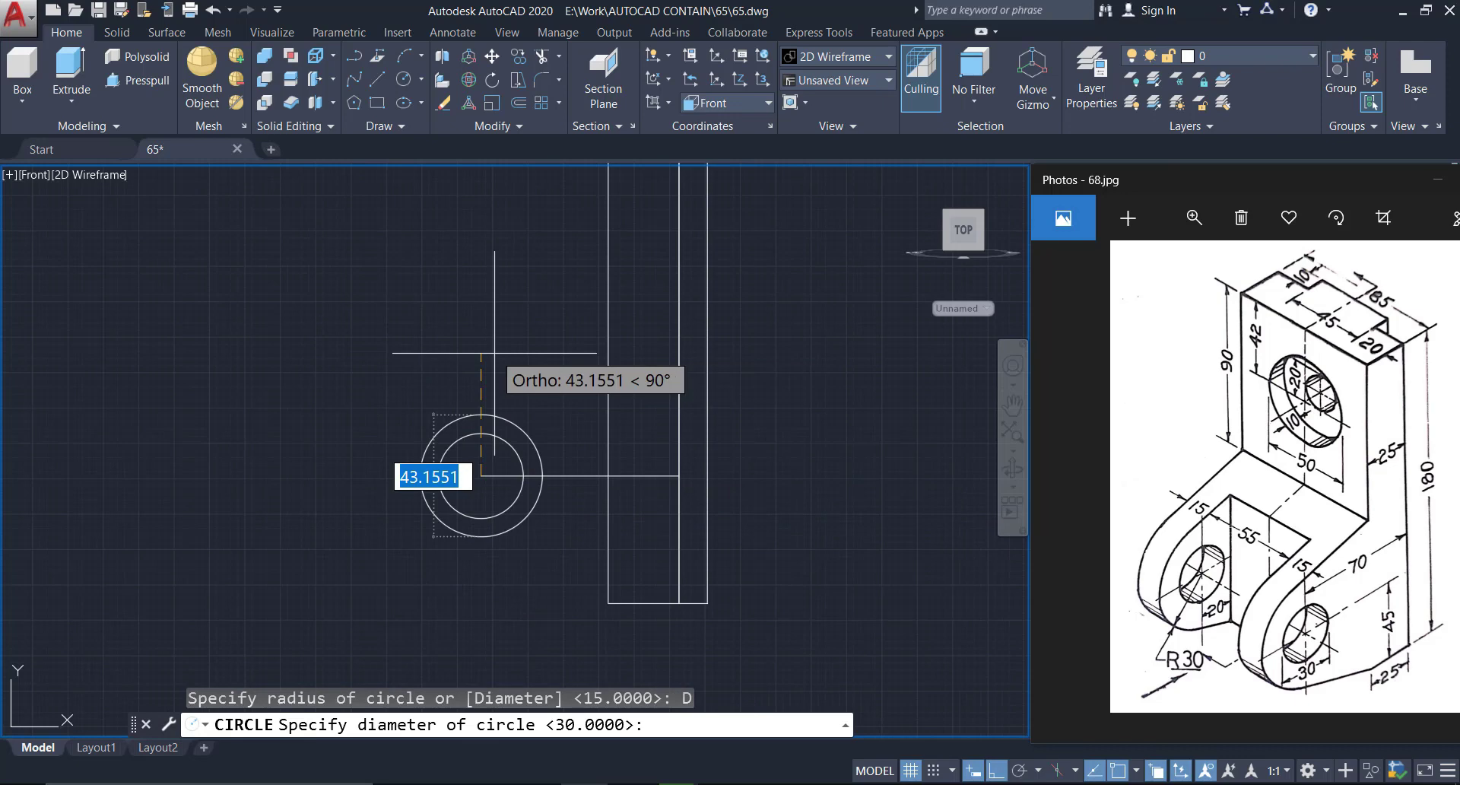
text(60)
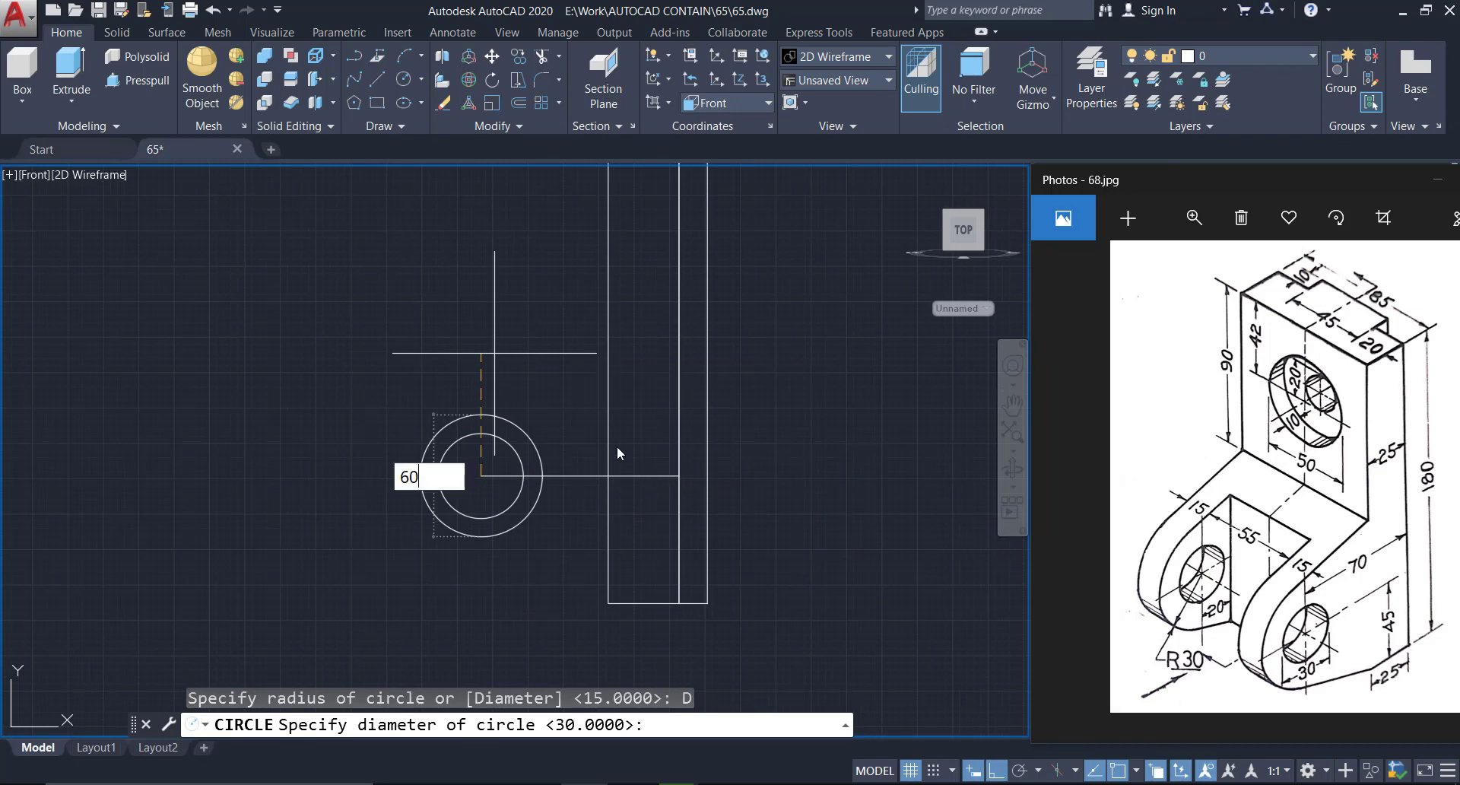
key(Return)
middle_drag(561, 393, 559, 392)
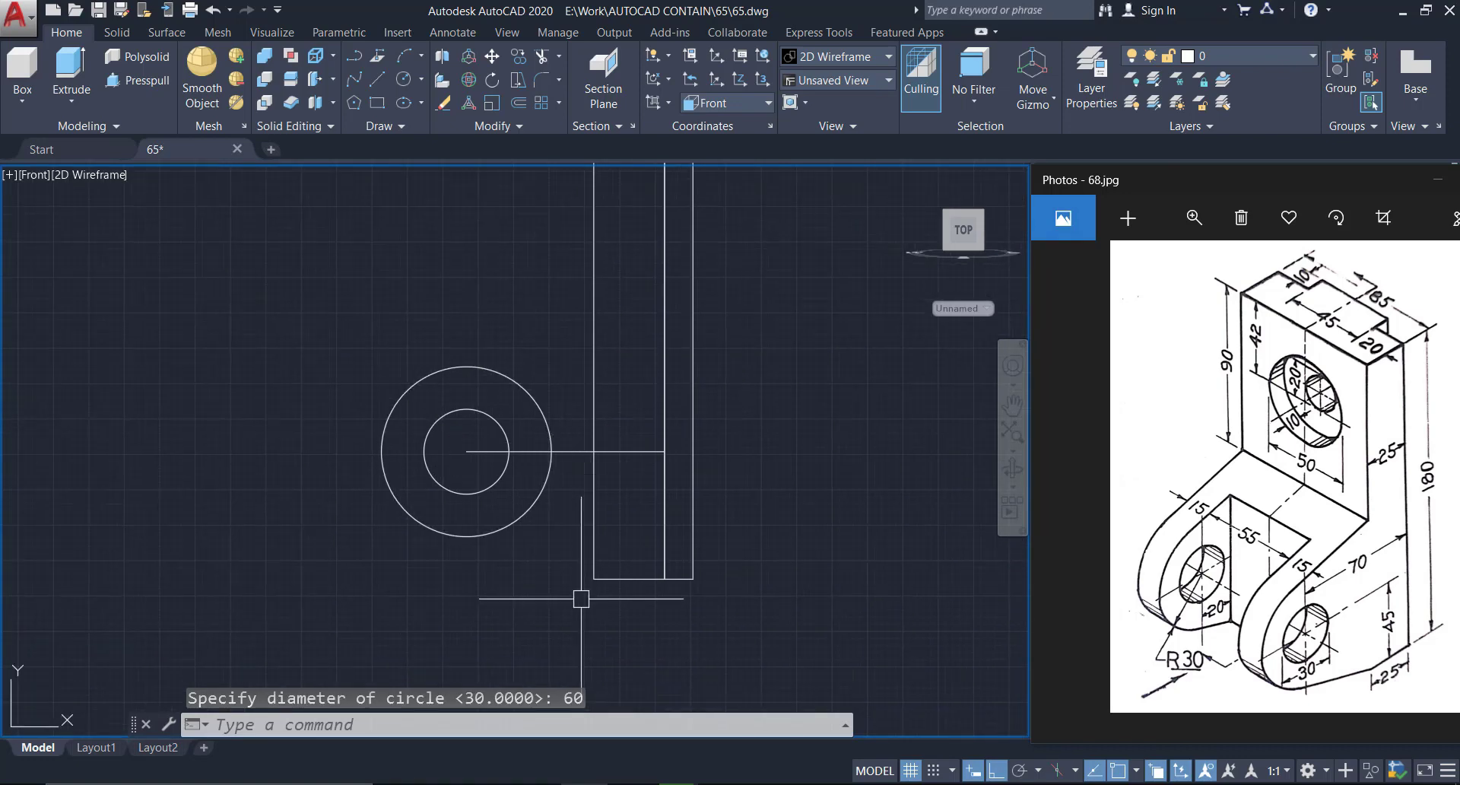
text(L)
key(Return)
scroll(587, 587, up, 2)
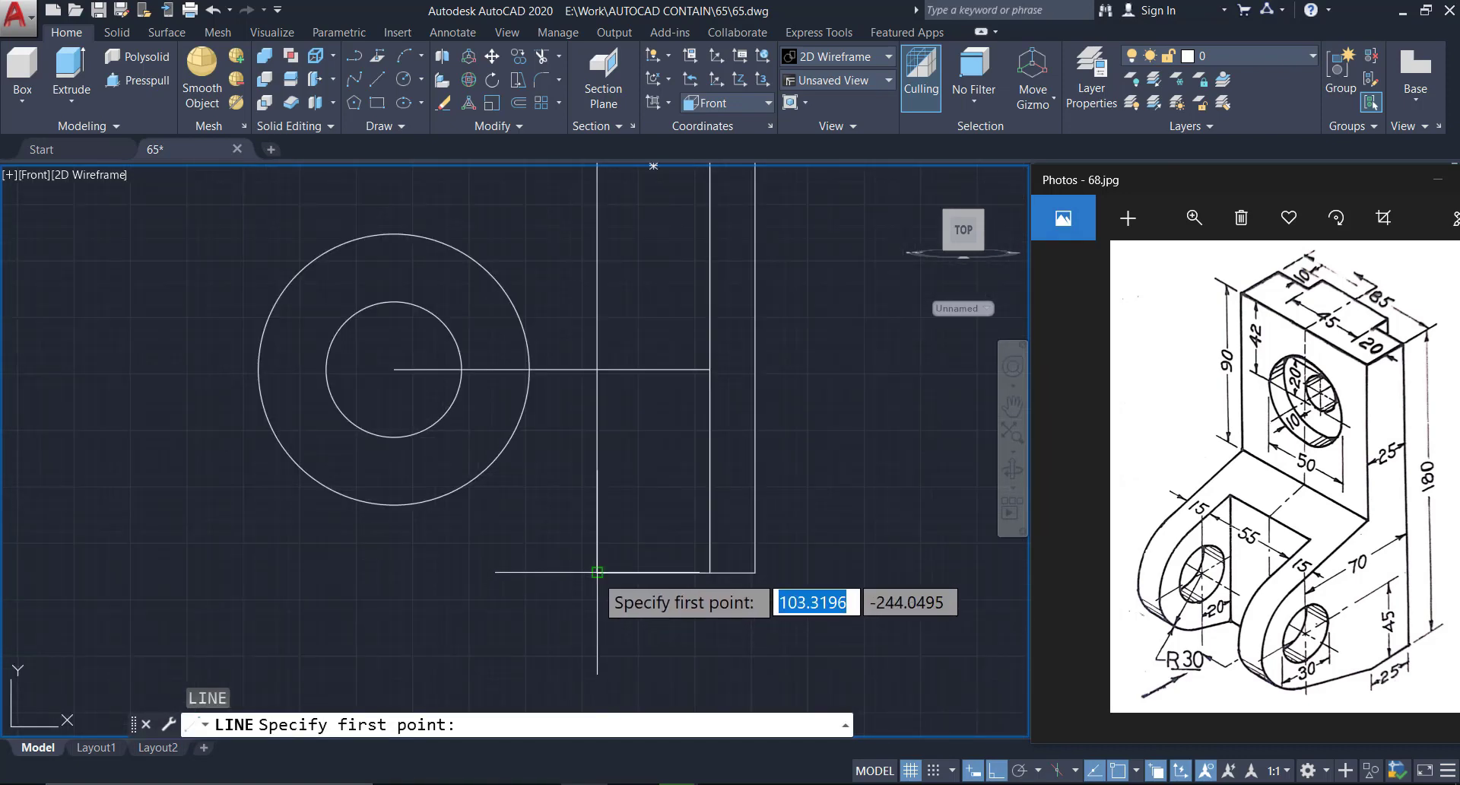
Draw a line from the plate's bottom-left corner tangent to the 60-diameter circle's bottom
click(597, 572)
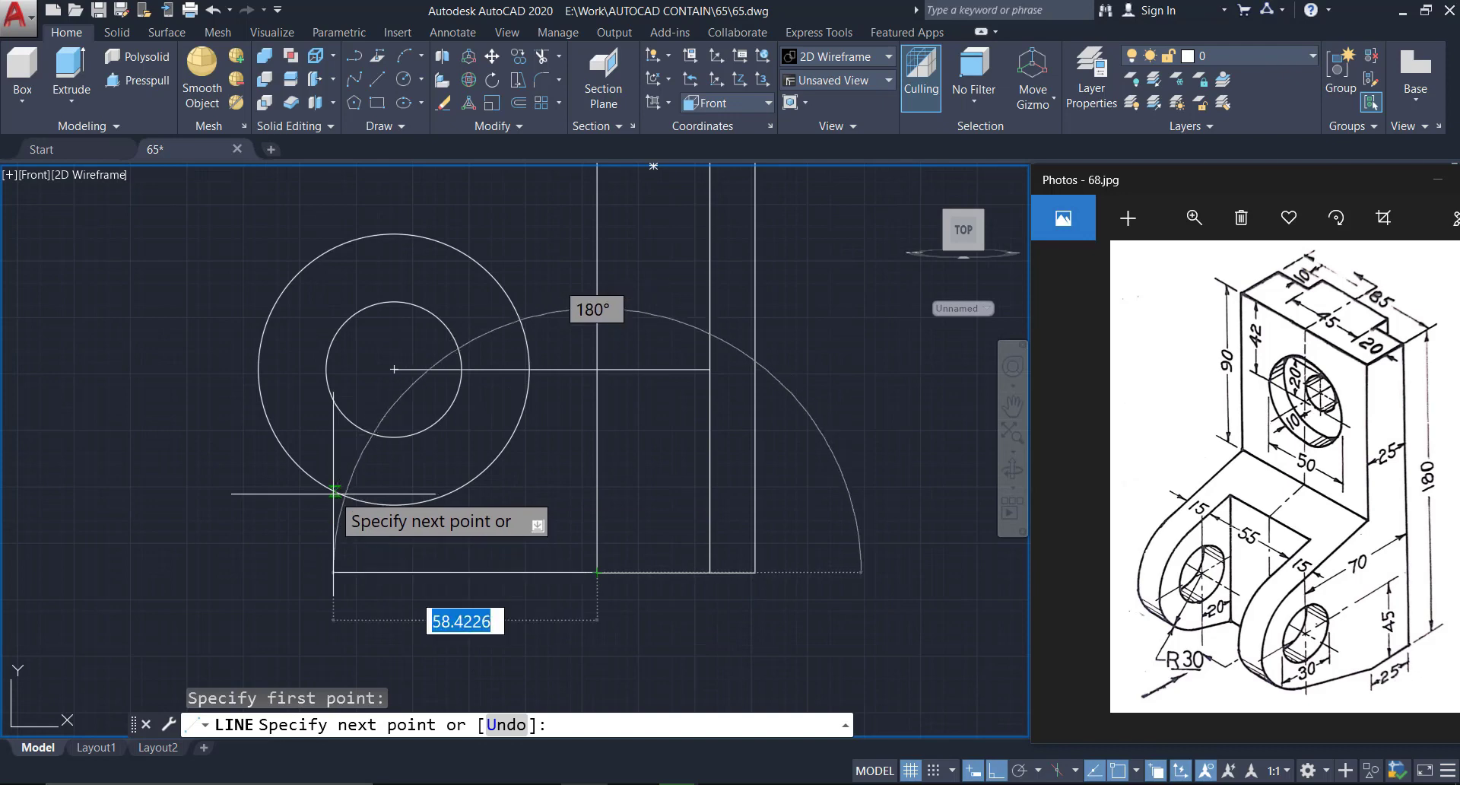
click(354, 502)
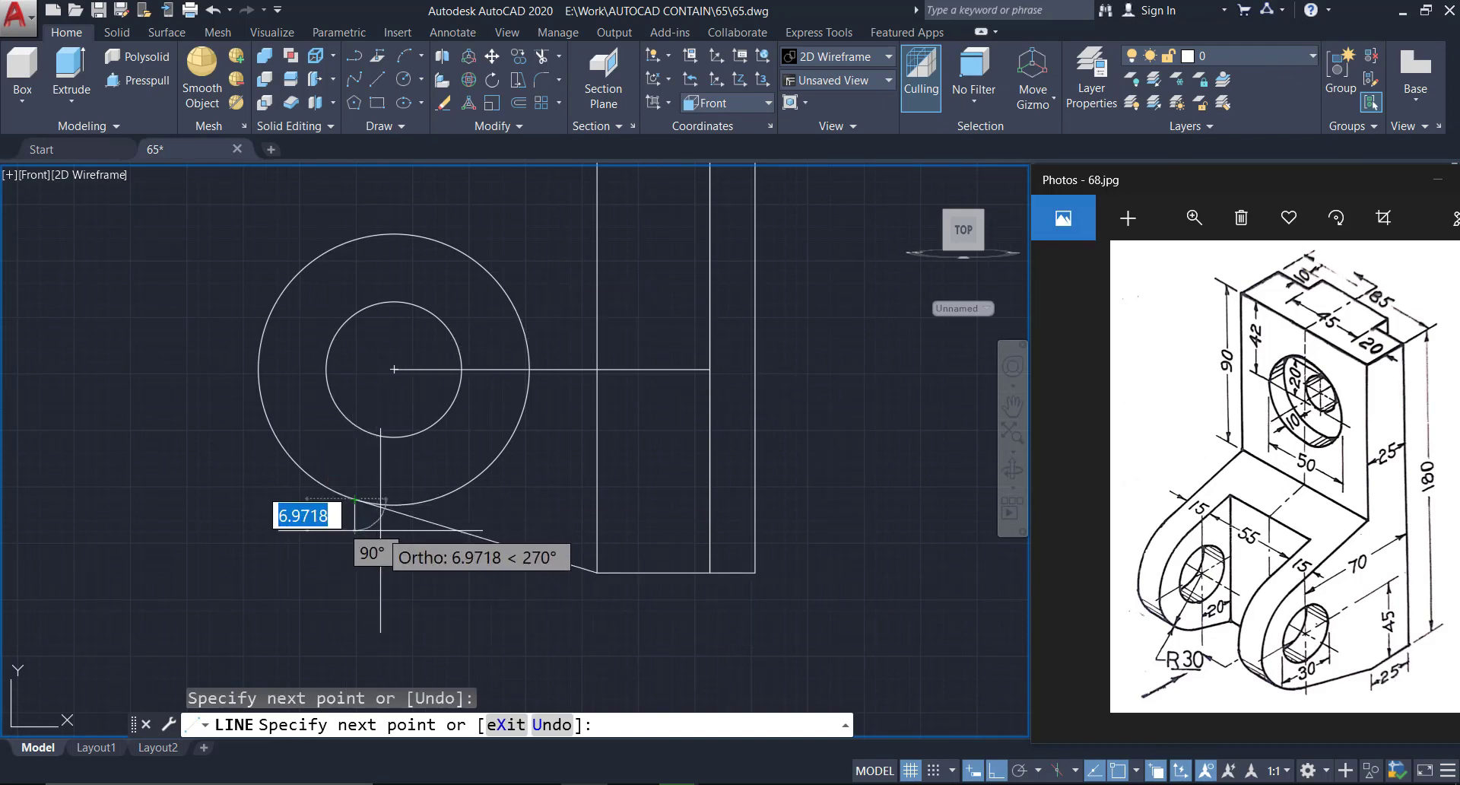
key(Escape)
middle_drag(519, 520, 515, 619)
scroll(467, 316, down, 2)
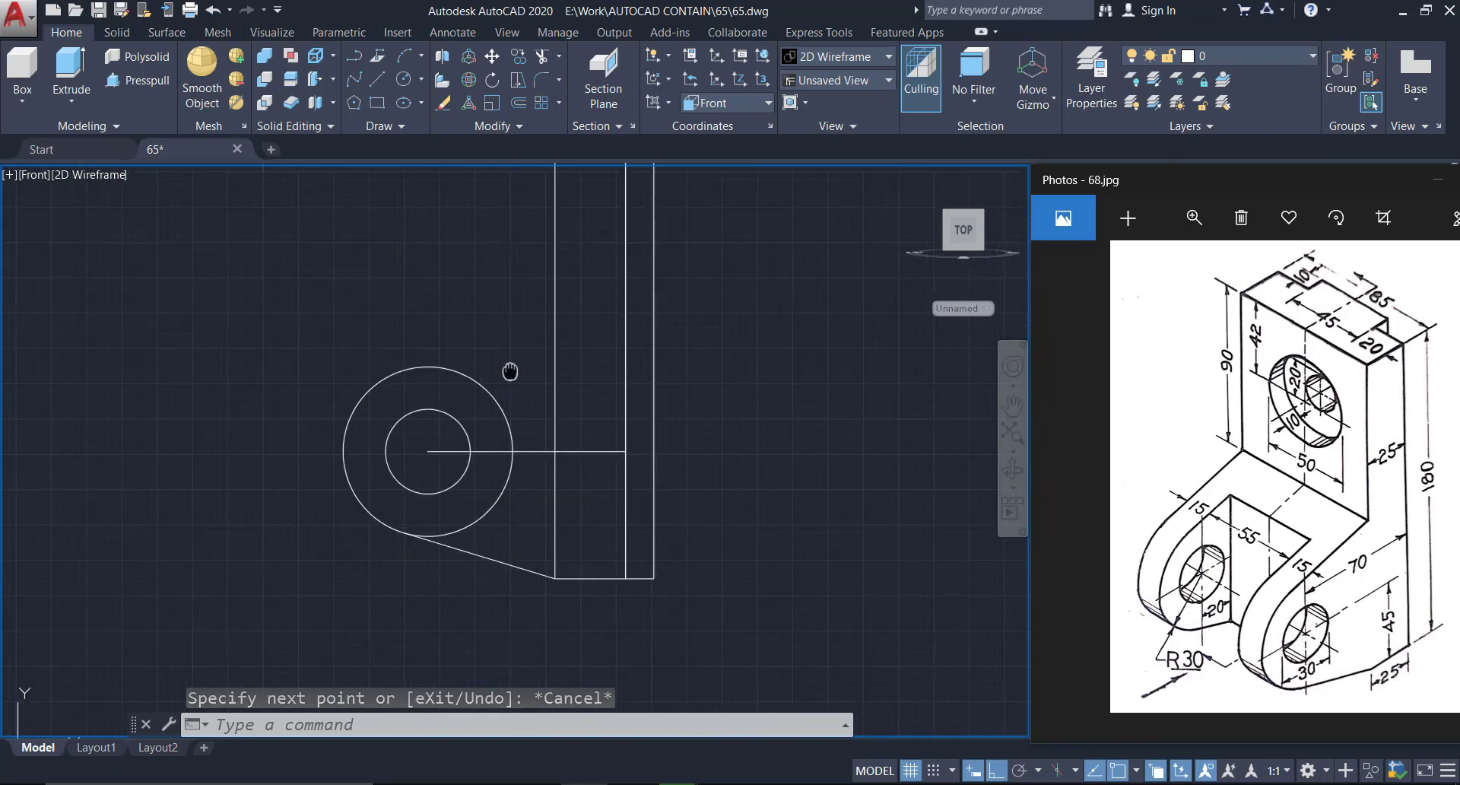
middle_drag(512, 369, 522, 426)
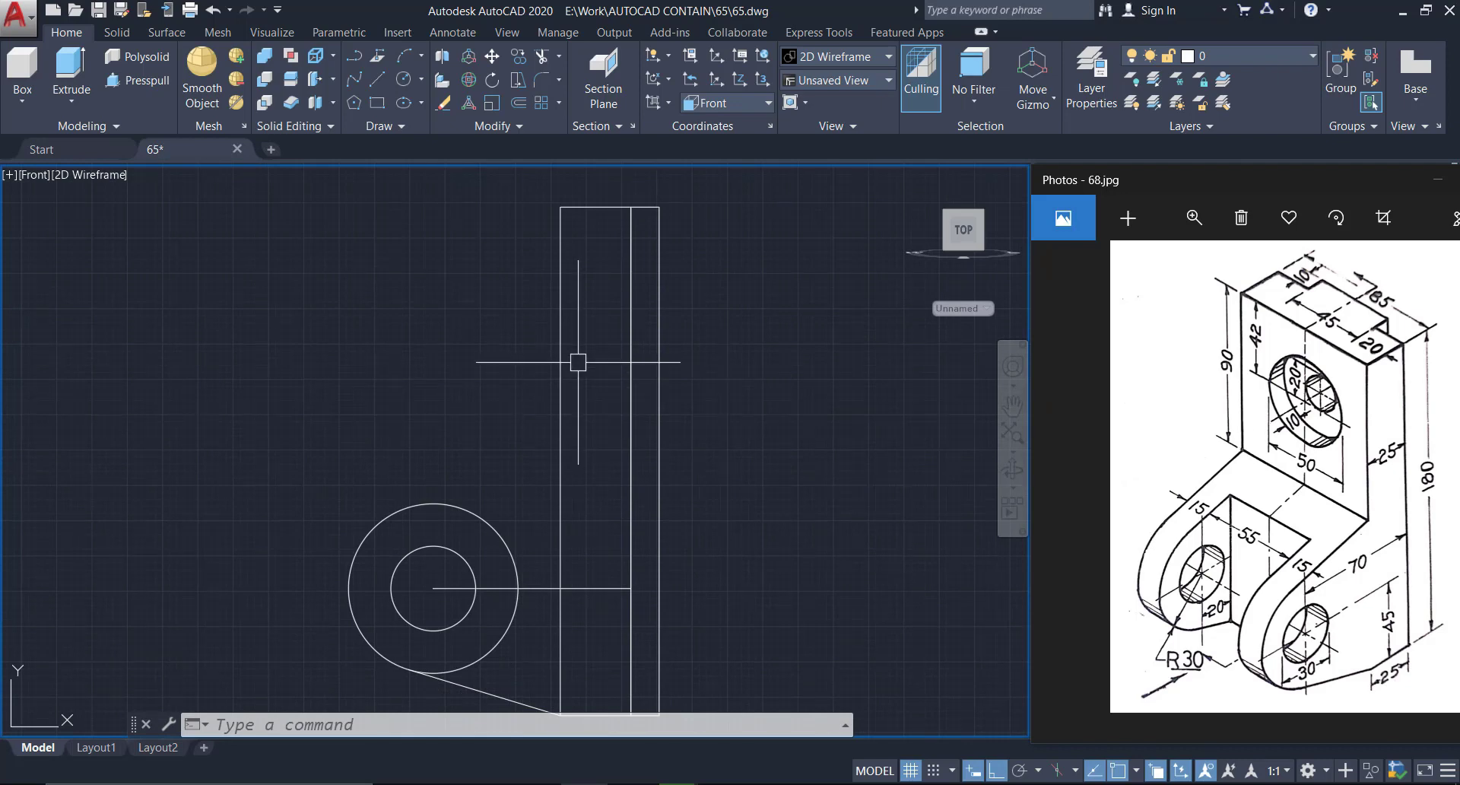
Draw a line from the plate's top-left corner, 90 down, then tangent to the circle's top
text(l)
key(Return)
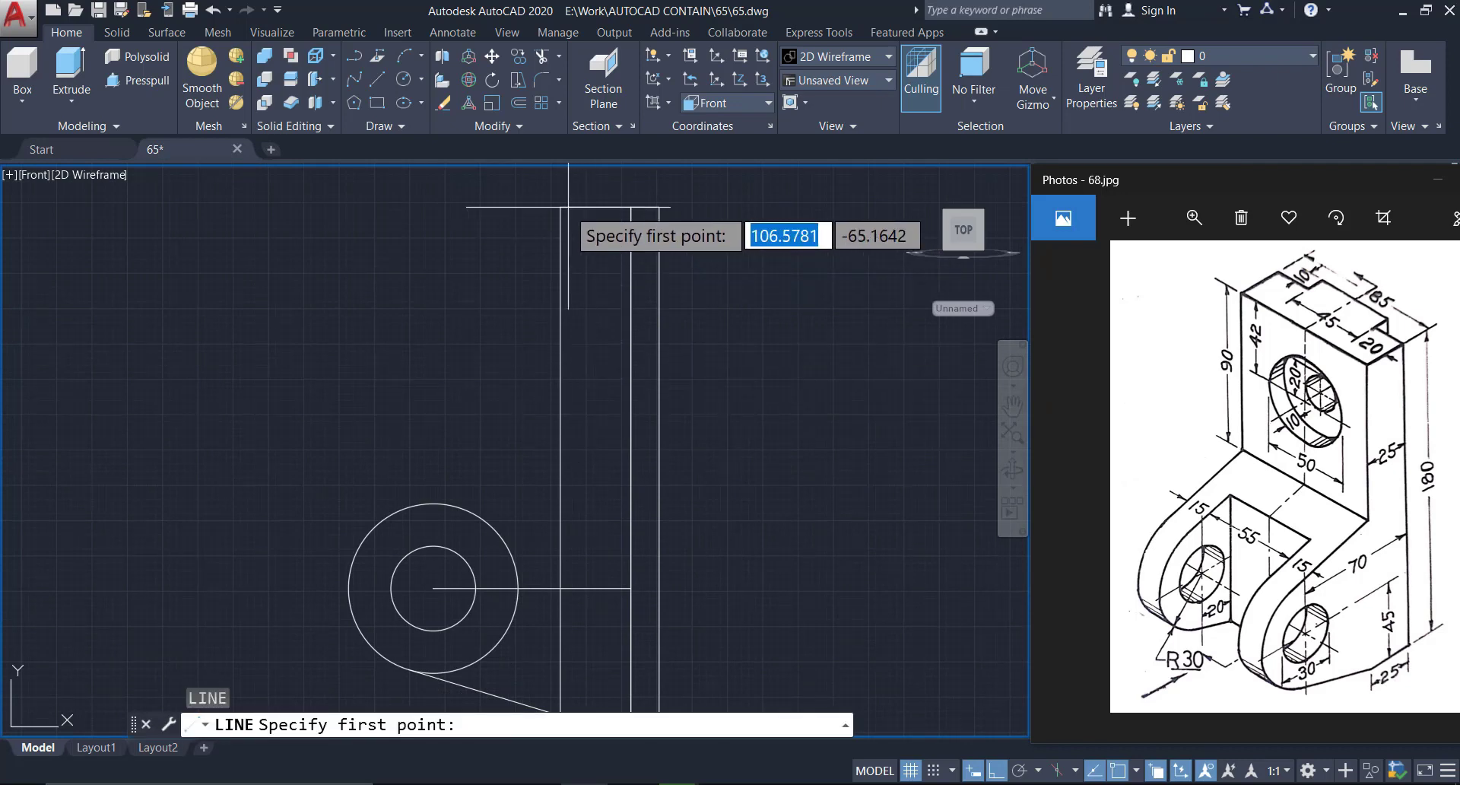
click(563, 206)
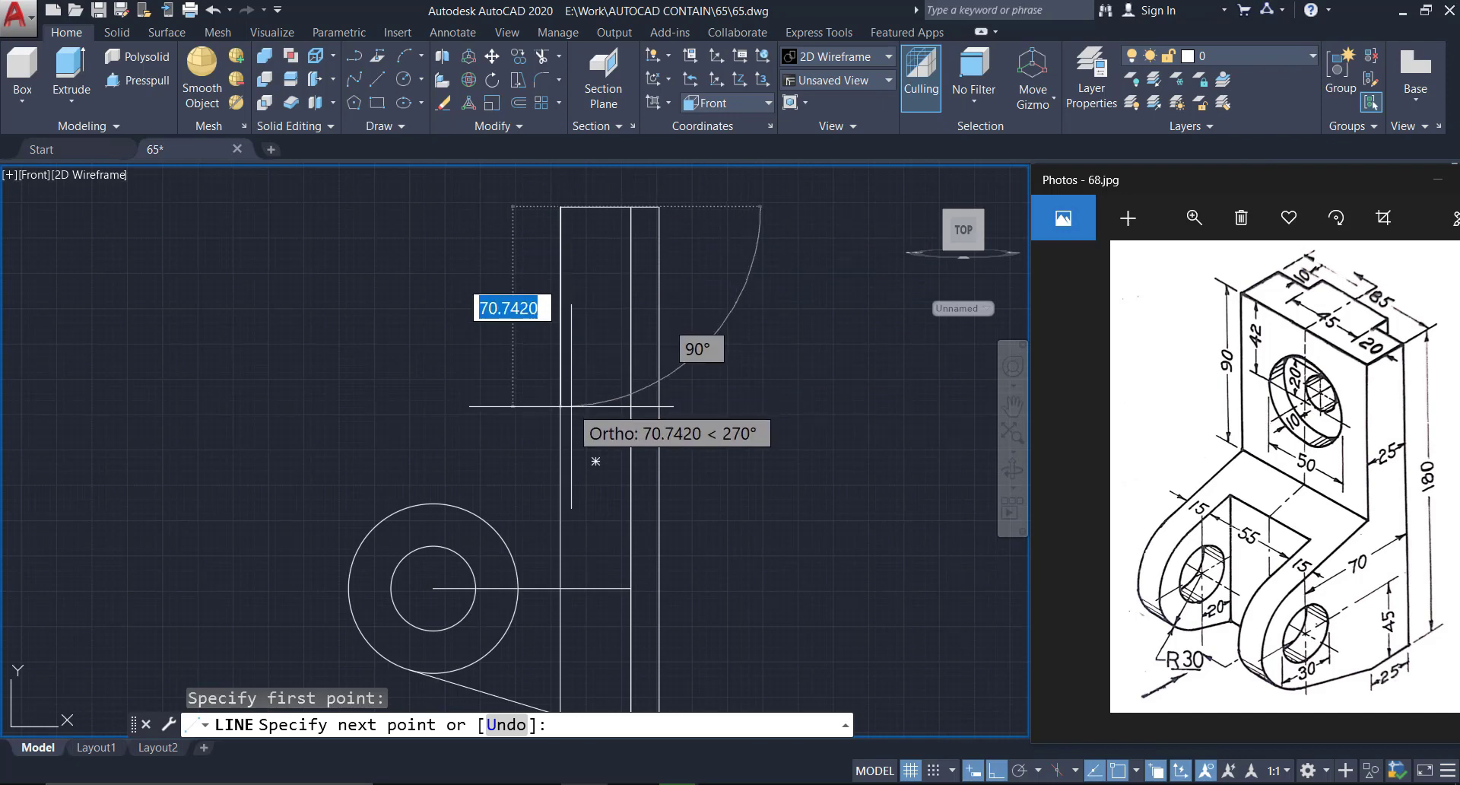
text(90)
key(Return)
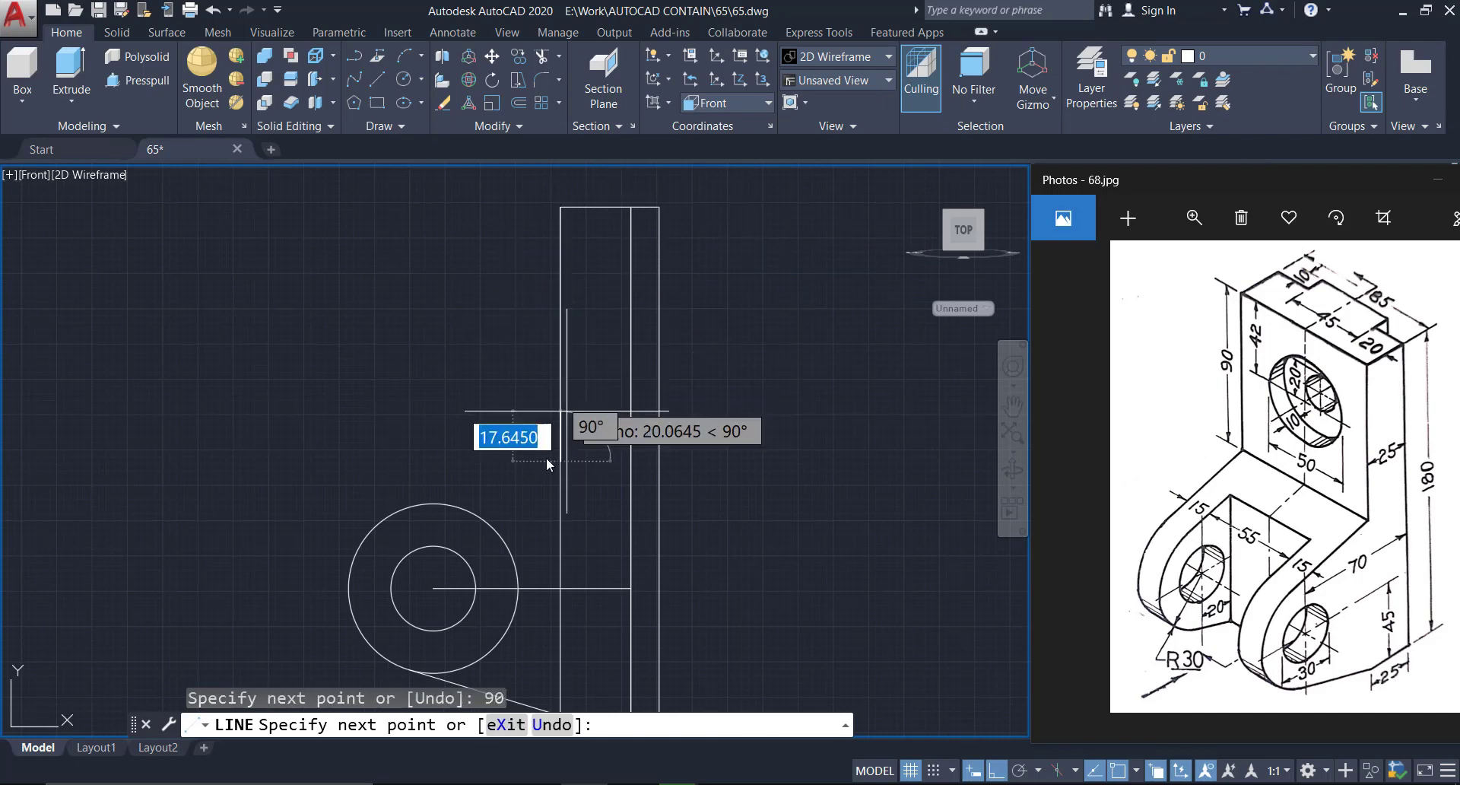
click(408, 504)
key(Escape)
middle_drag(590, 548, 576, 397)
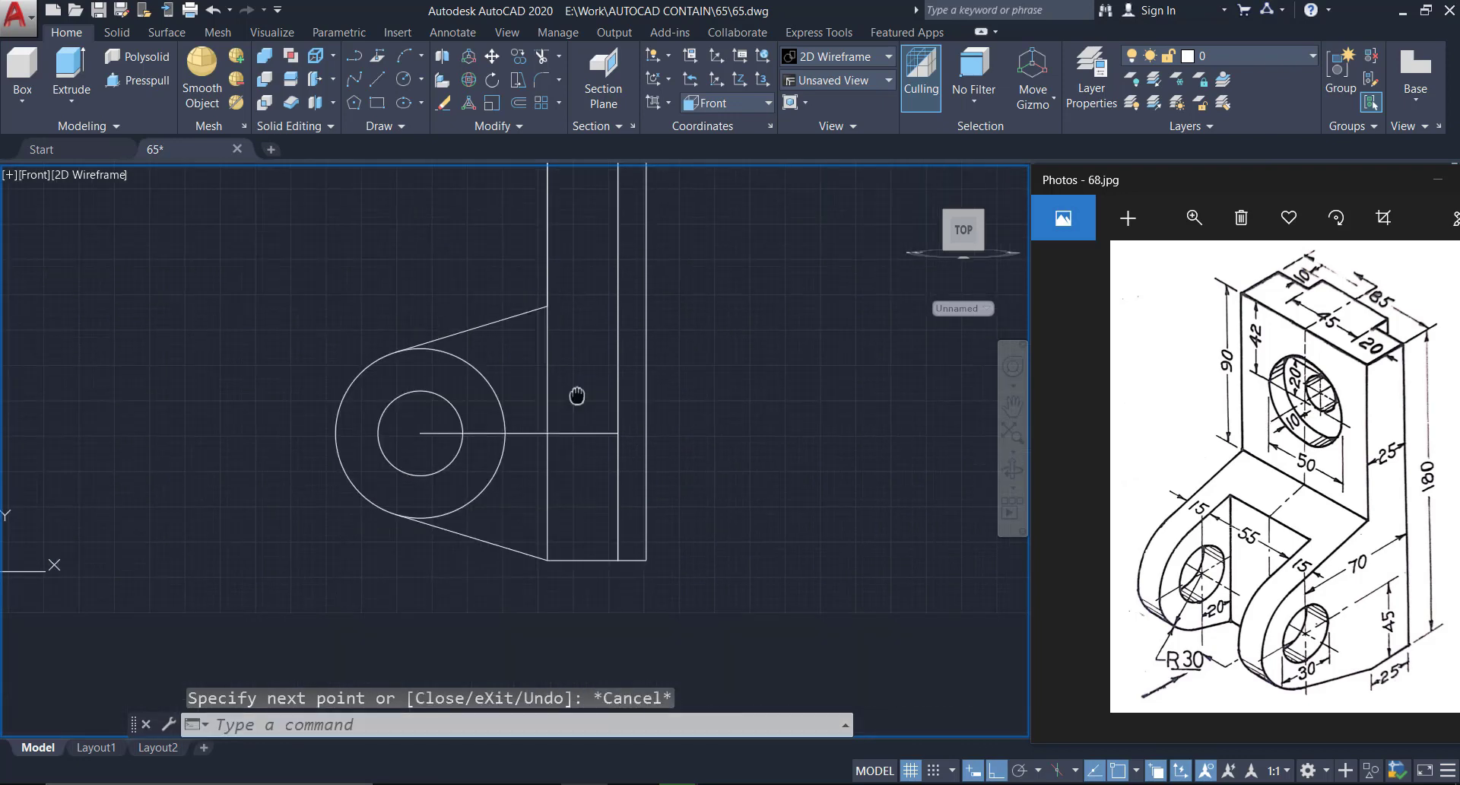
scroll(506, 564, up, 2)
Delete the horizontal centre line
middle_drag(506, 563, 506, 489)
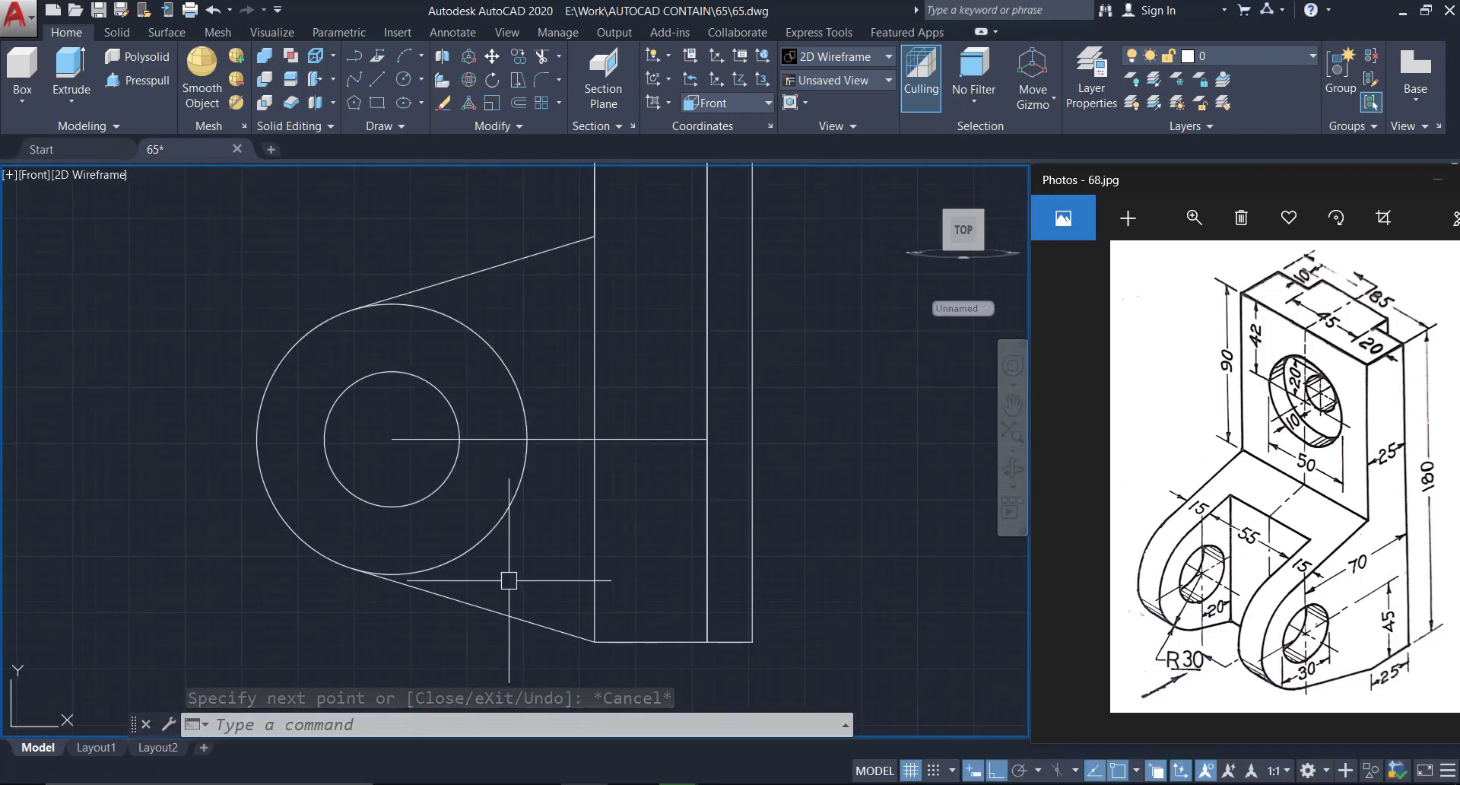
middle_drag(564, 214, 561, 376)
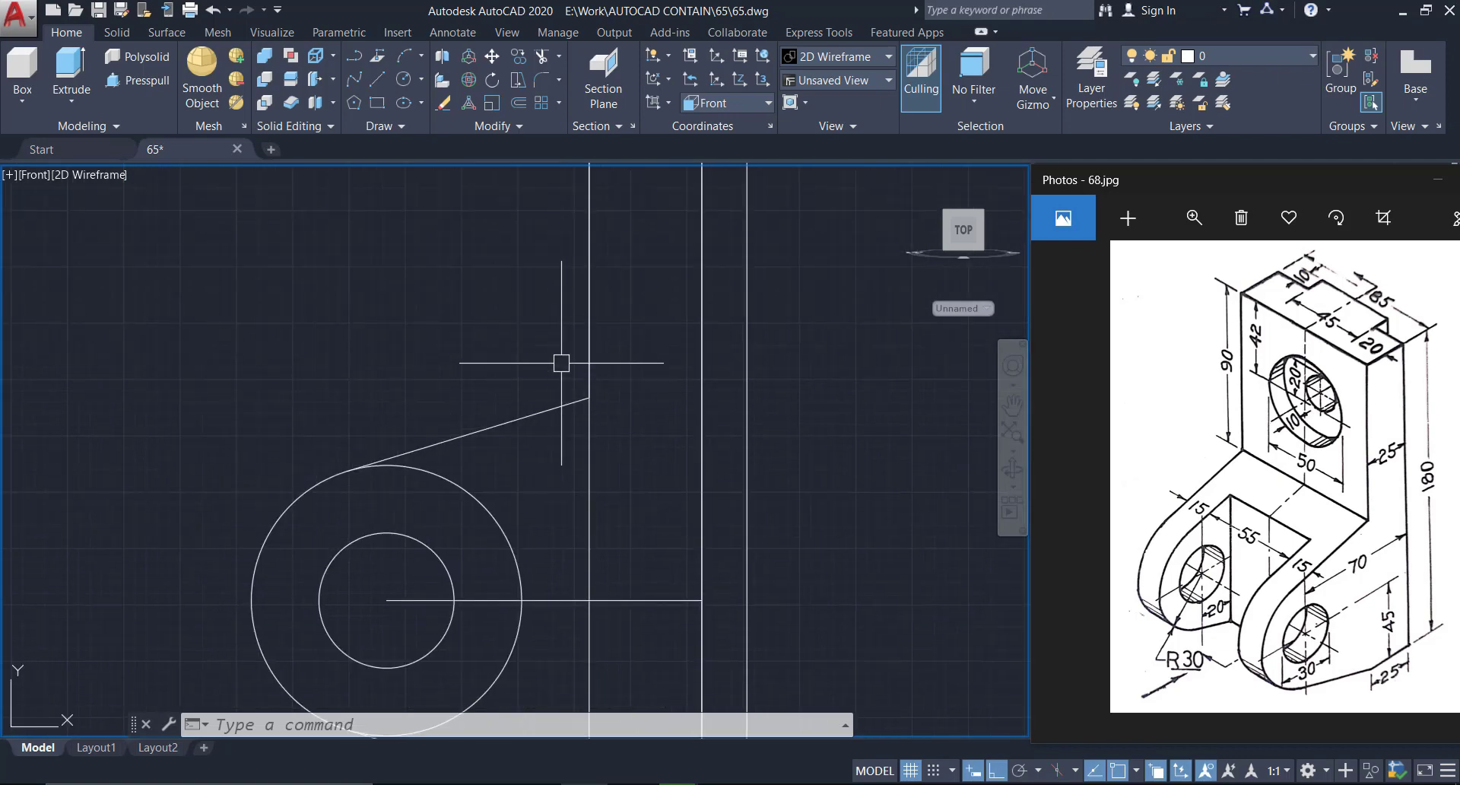
scroll(606, 537, down, 3)
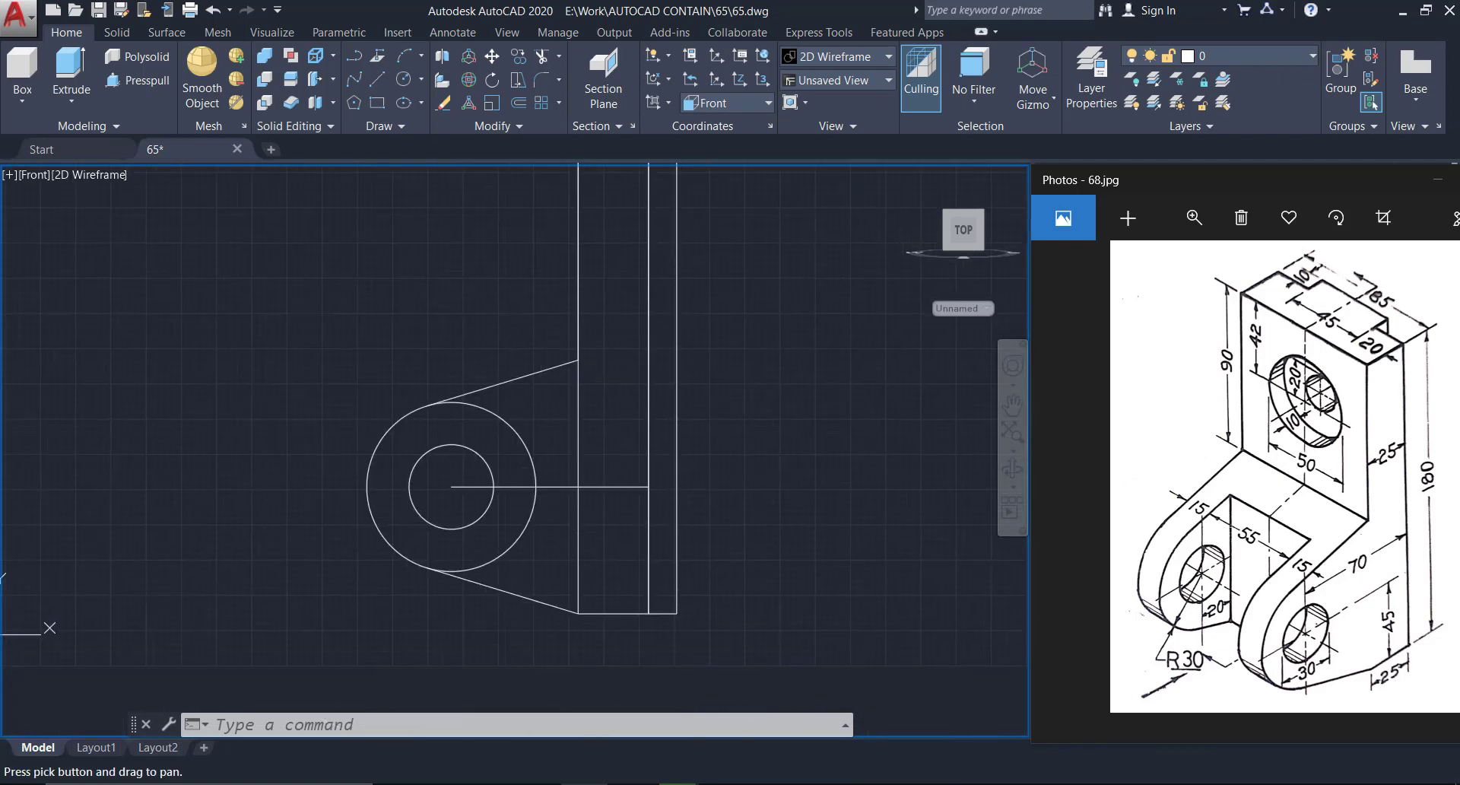
scroll(603, 499, up, 3)
click(603, 500)
click(591, 437)
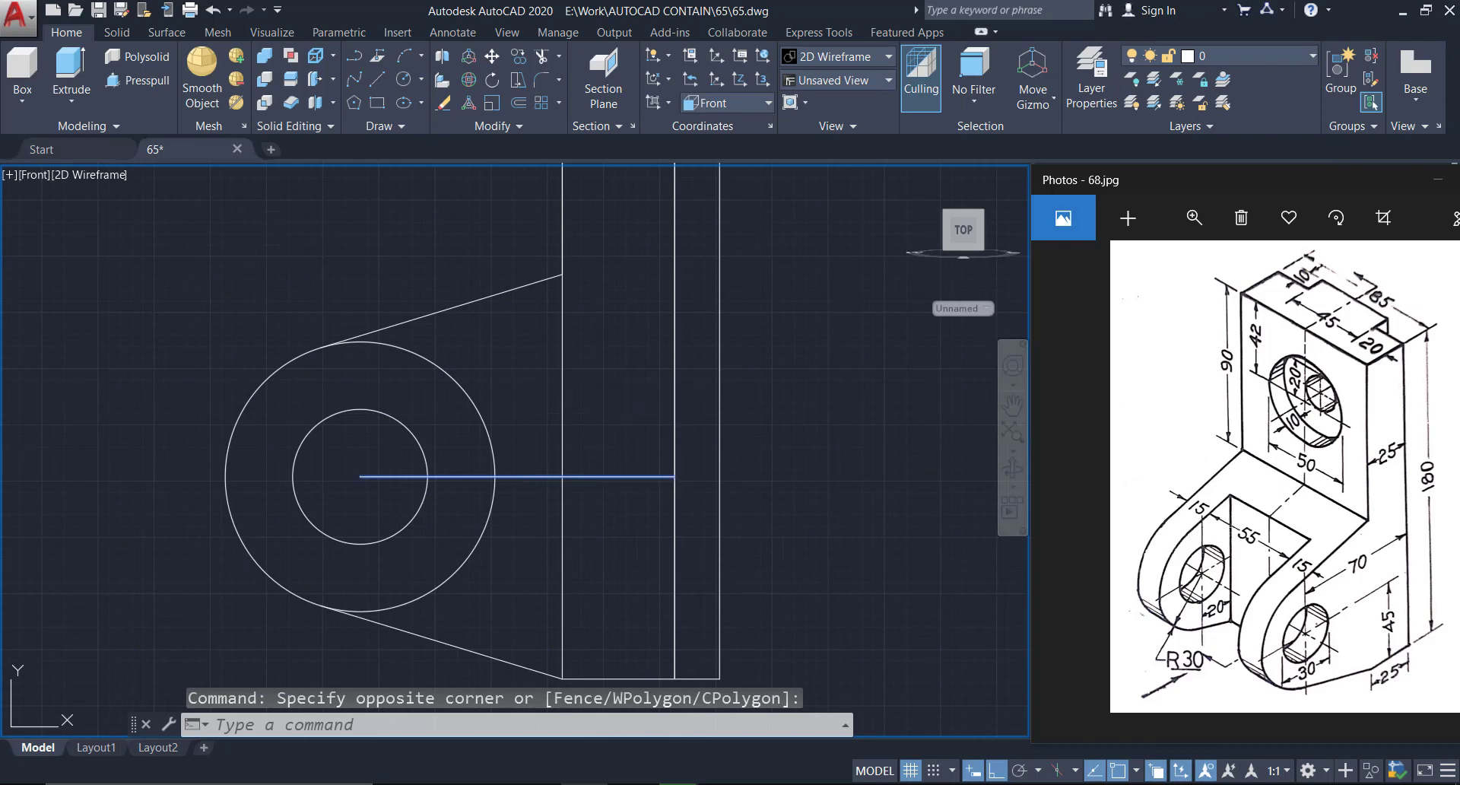
key(Delete)
Erase the leftover 90-long vertical construction line
scroll(537, 511, down, 2)
click(495, 196)
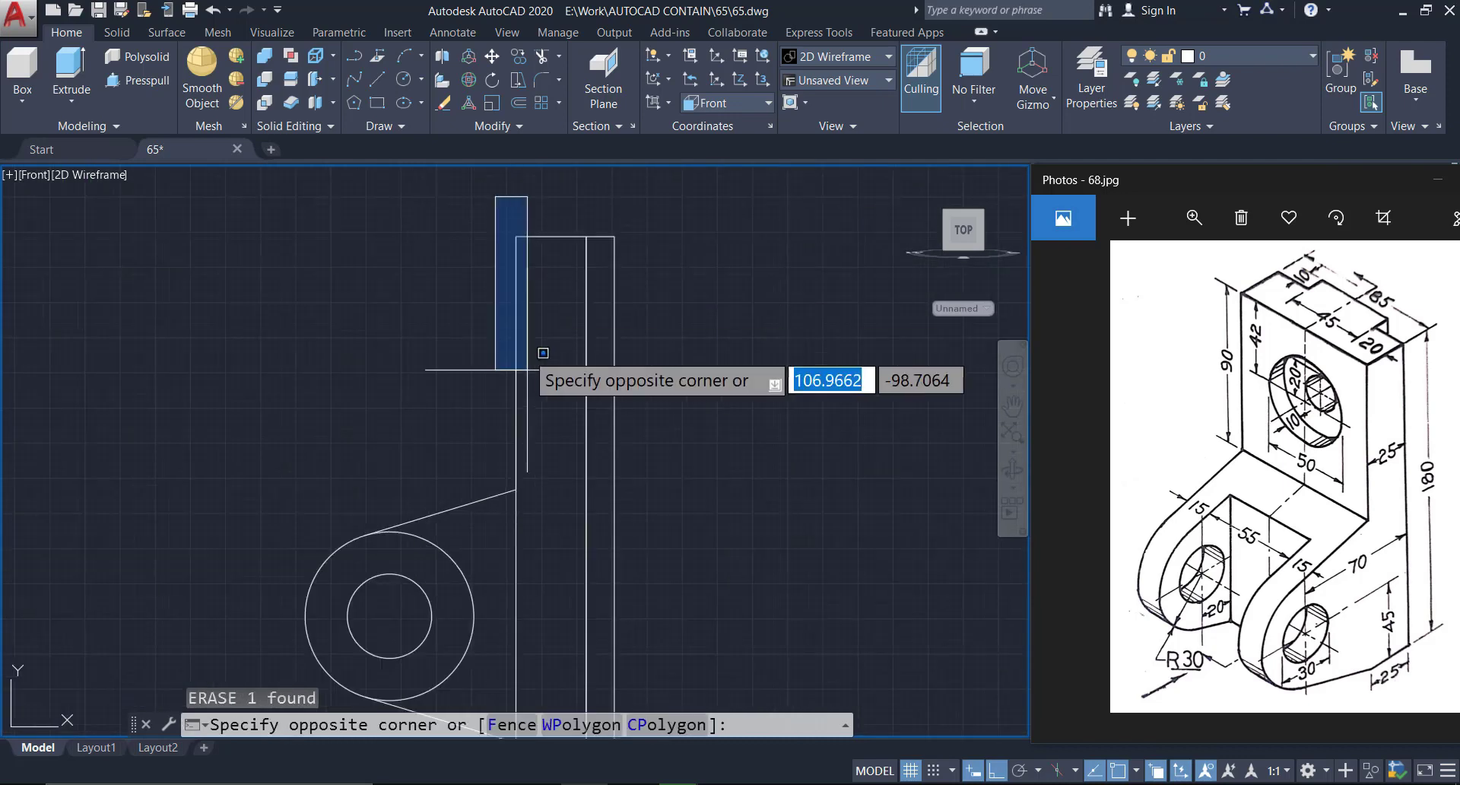
click(551, 529)
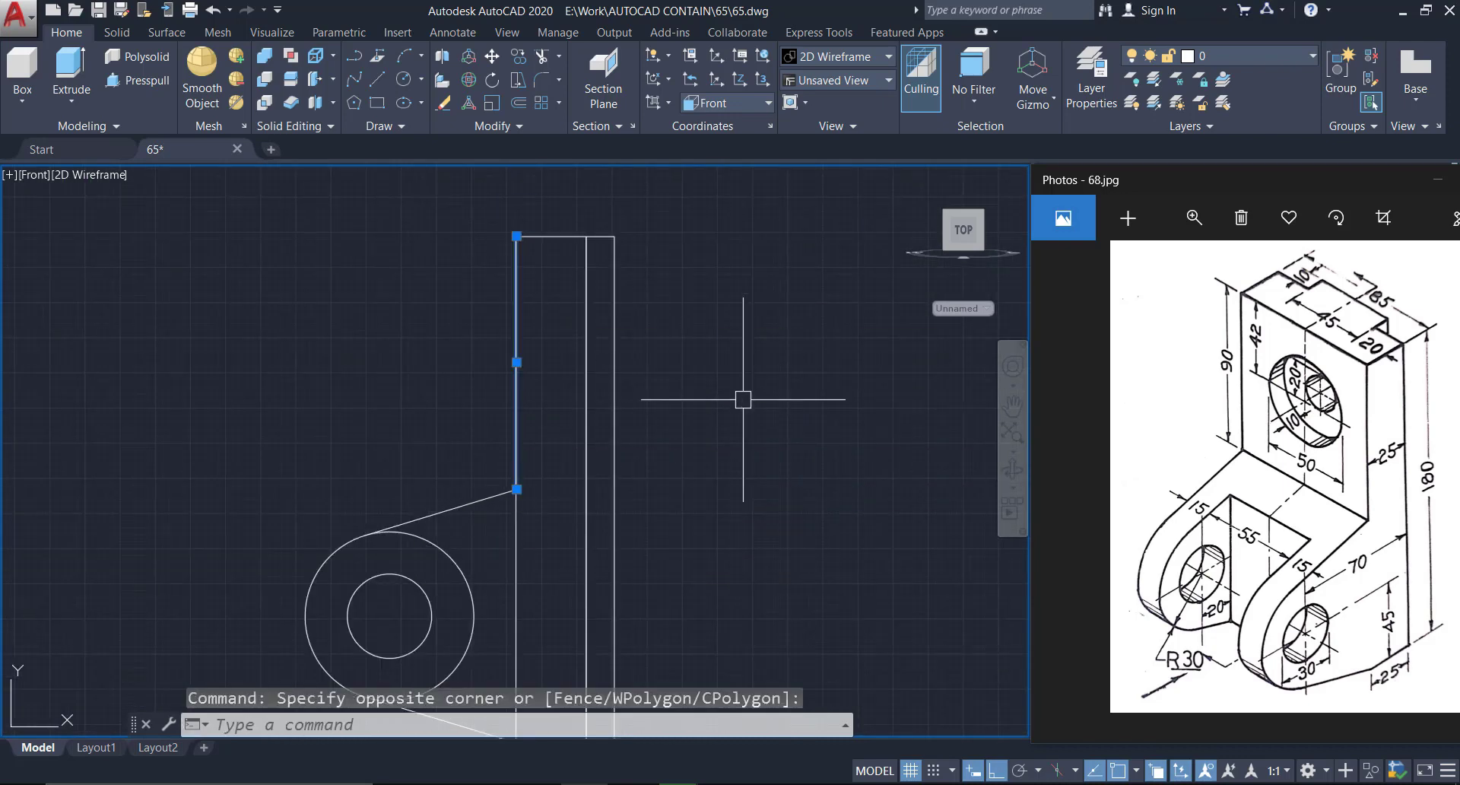
text(e)
key(Return)
middle_drag(573, 423, 605, 353)
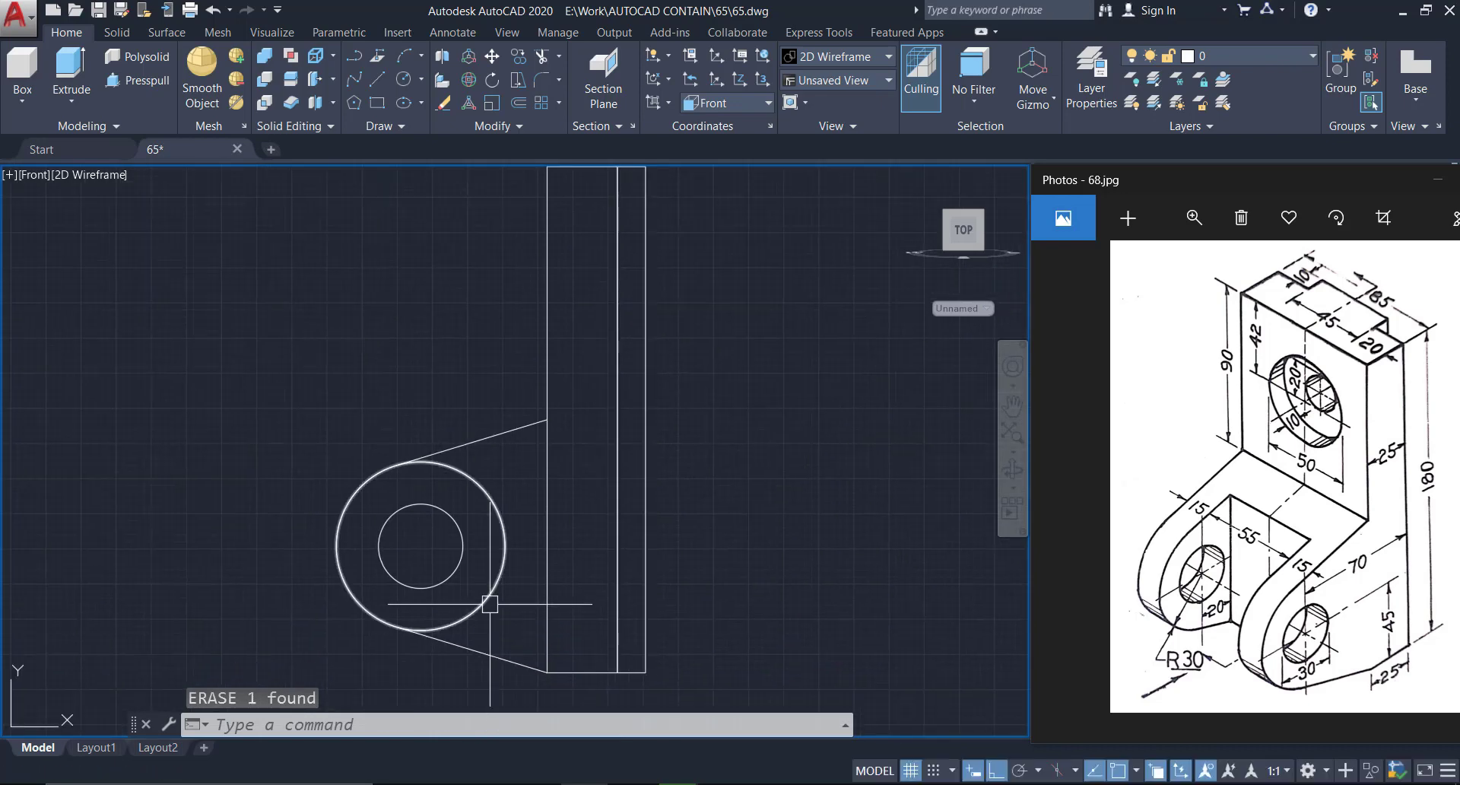
scroll(489, 604, up, 2)
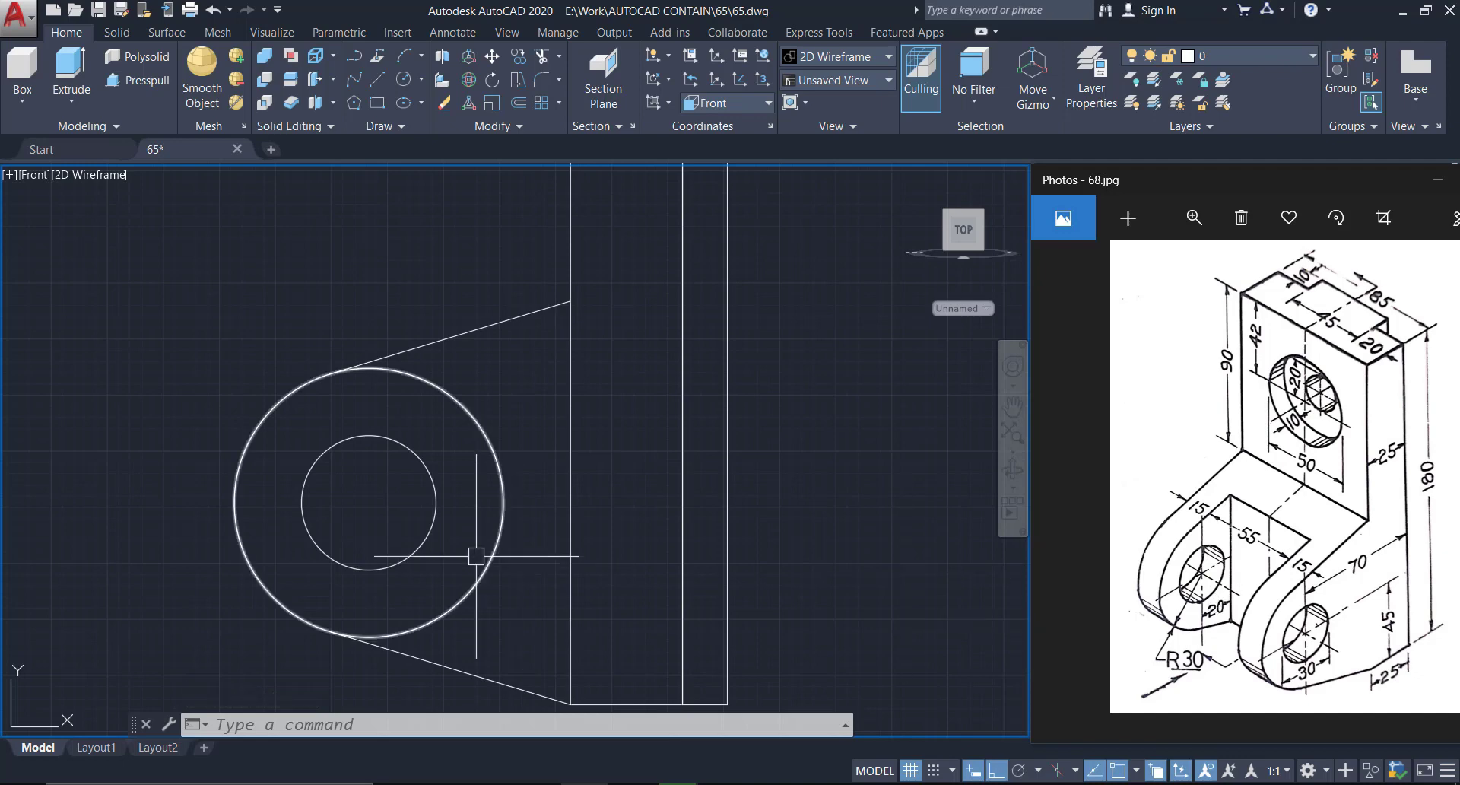
middle_drag(473, 554, 487, 500)
text(l)
key(Return)
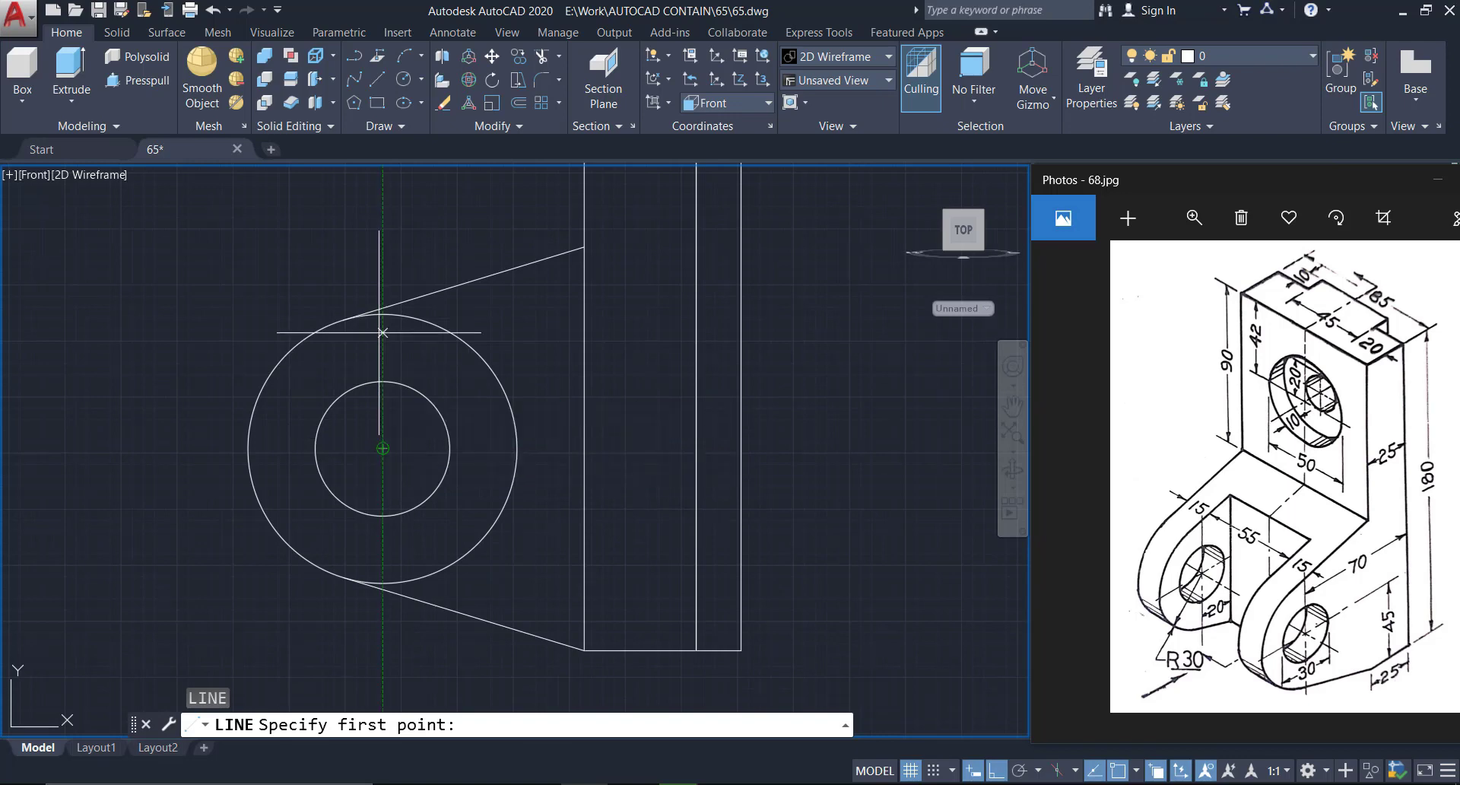
Draw a vertical line through the hole's centre
click(382, 255)
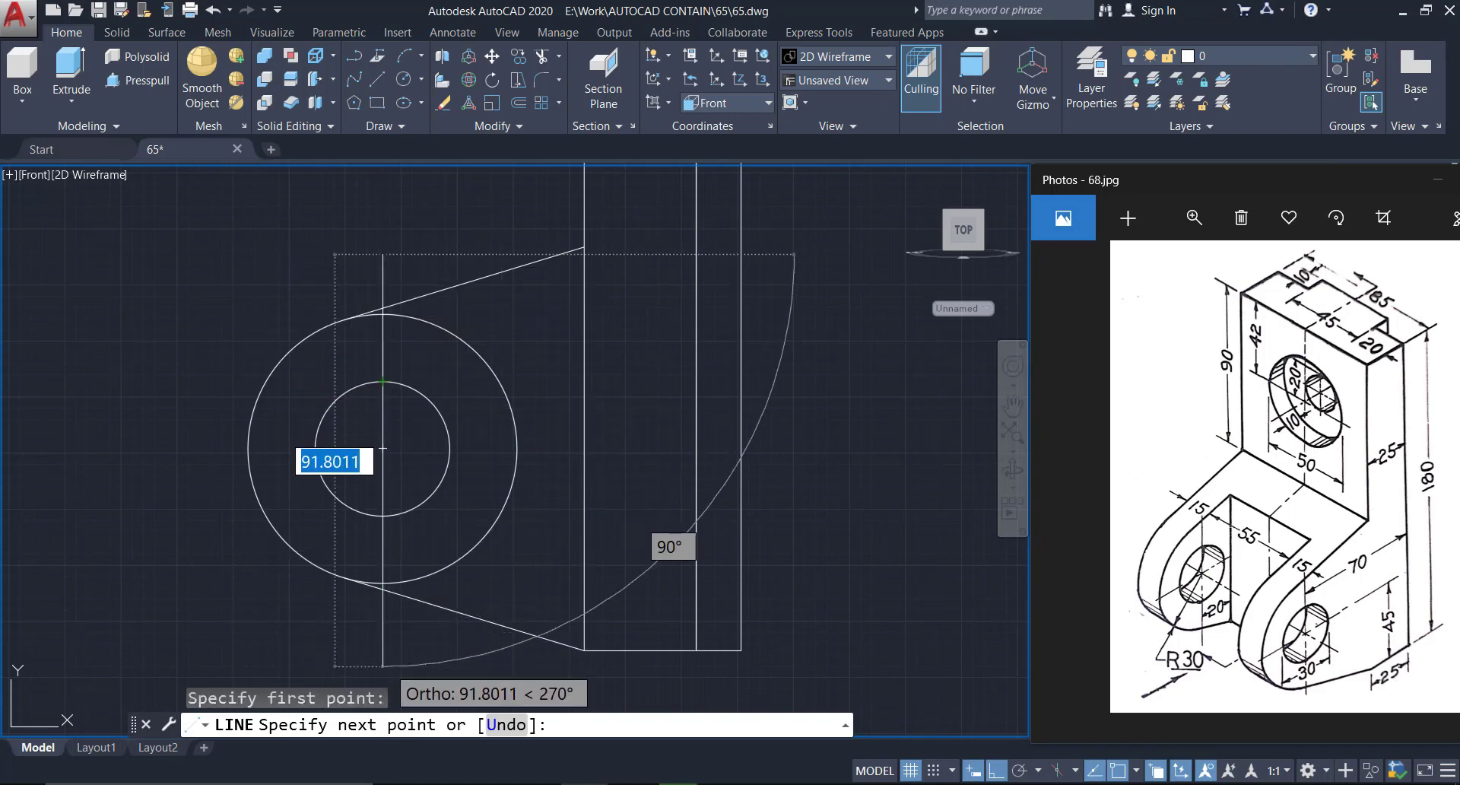
click(381, 665)
key(Escape)
click(381, 448)
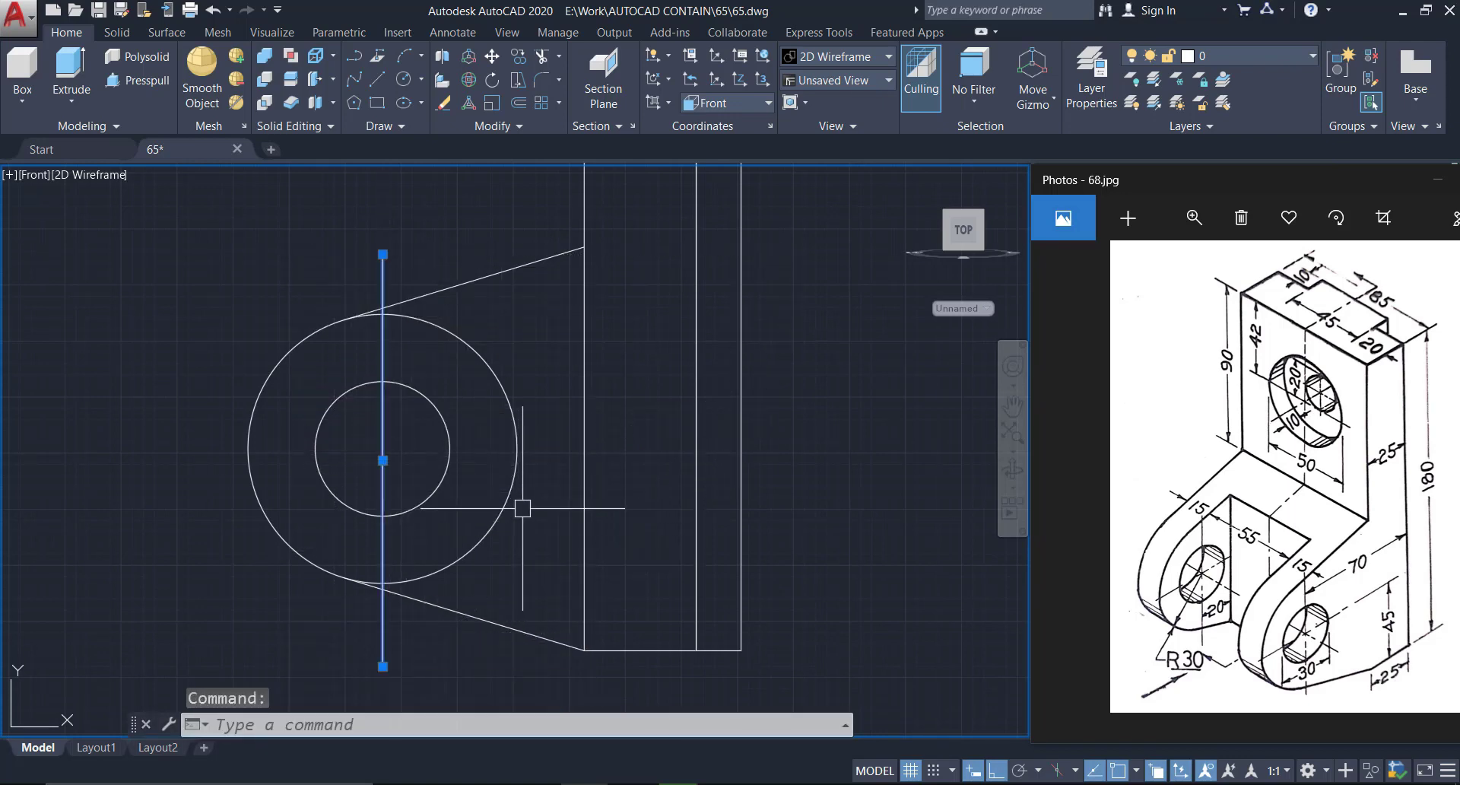
Copy the vertical line 20 units right, then erase the original
text(c)
key(Return)
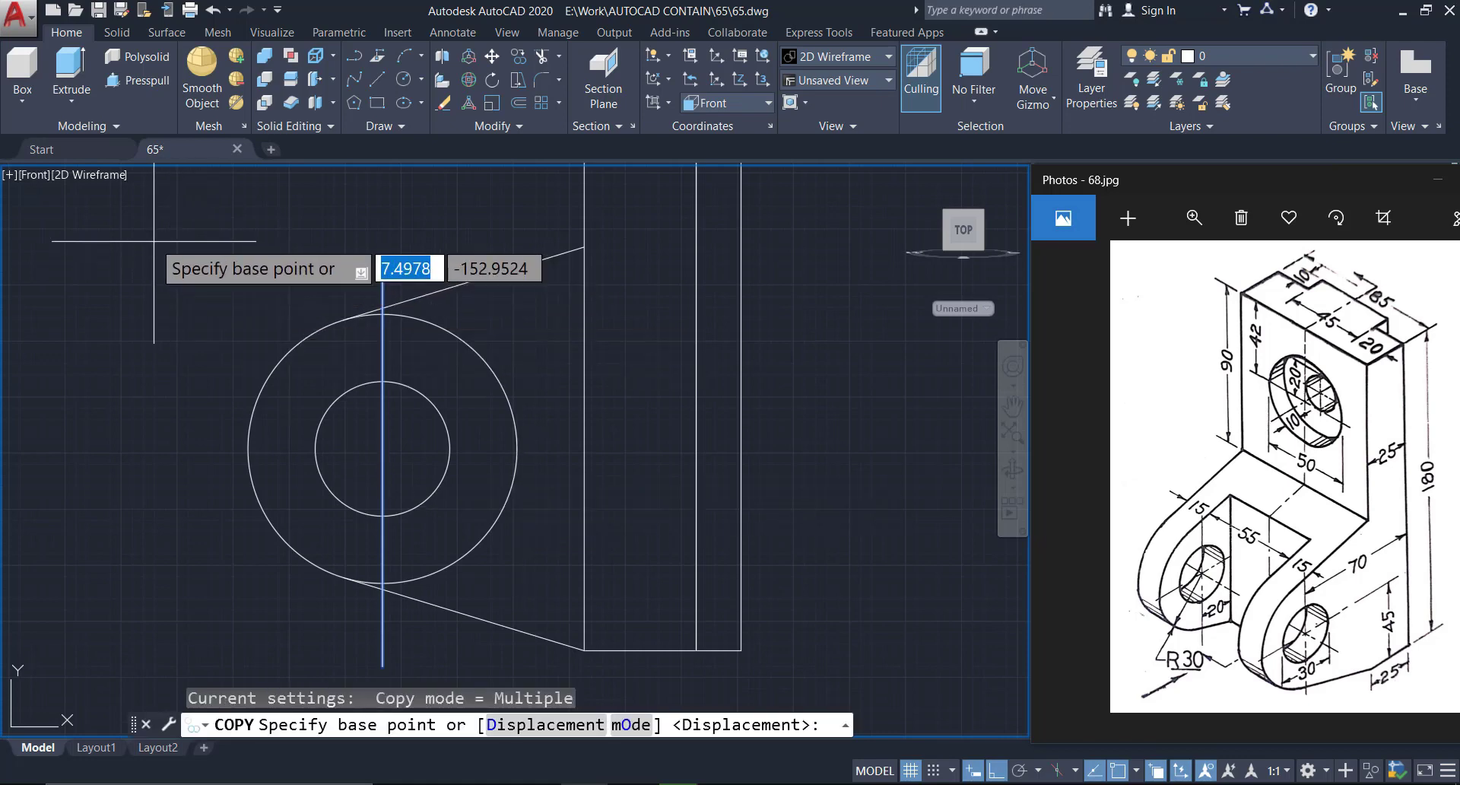
click(154, 241)
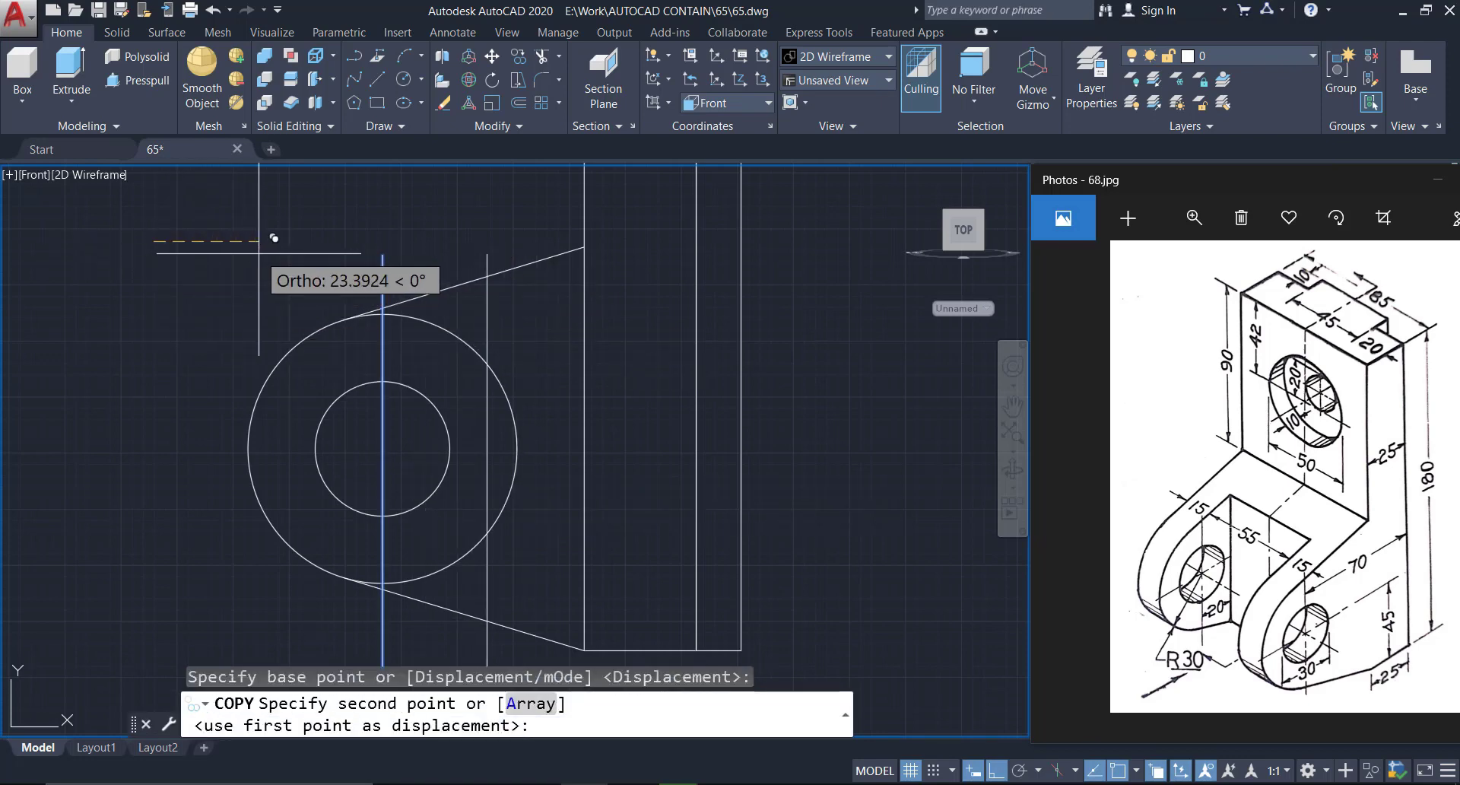
text(20)
key(Return)
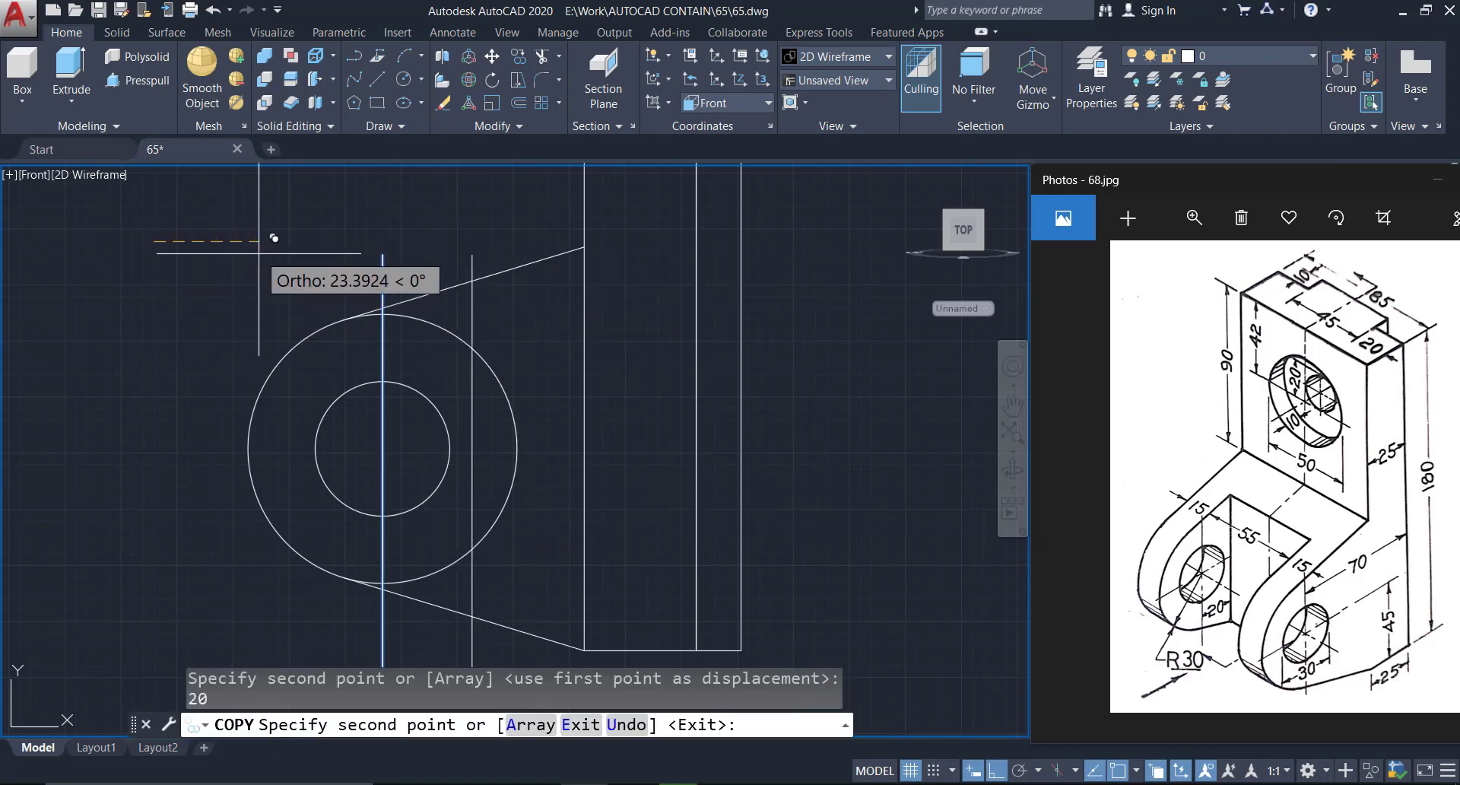
key(Escape)
click(384, 346)
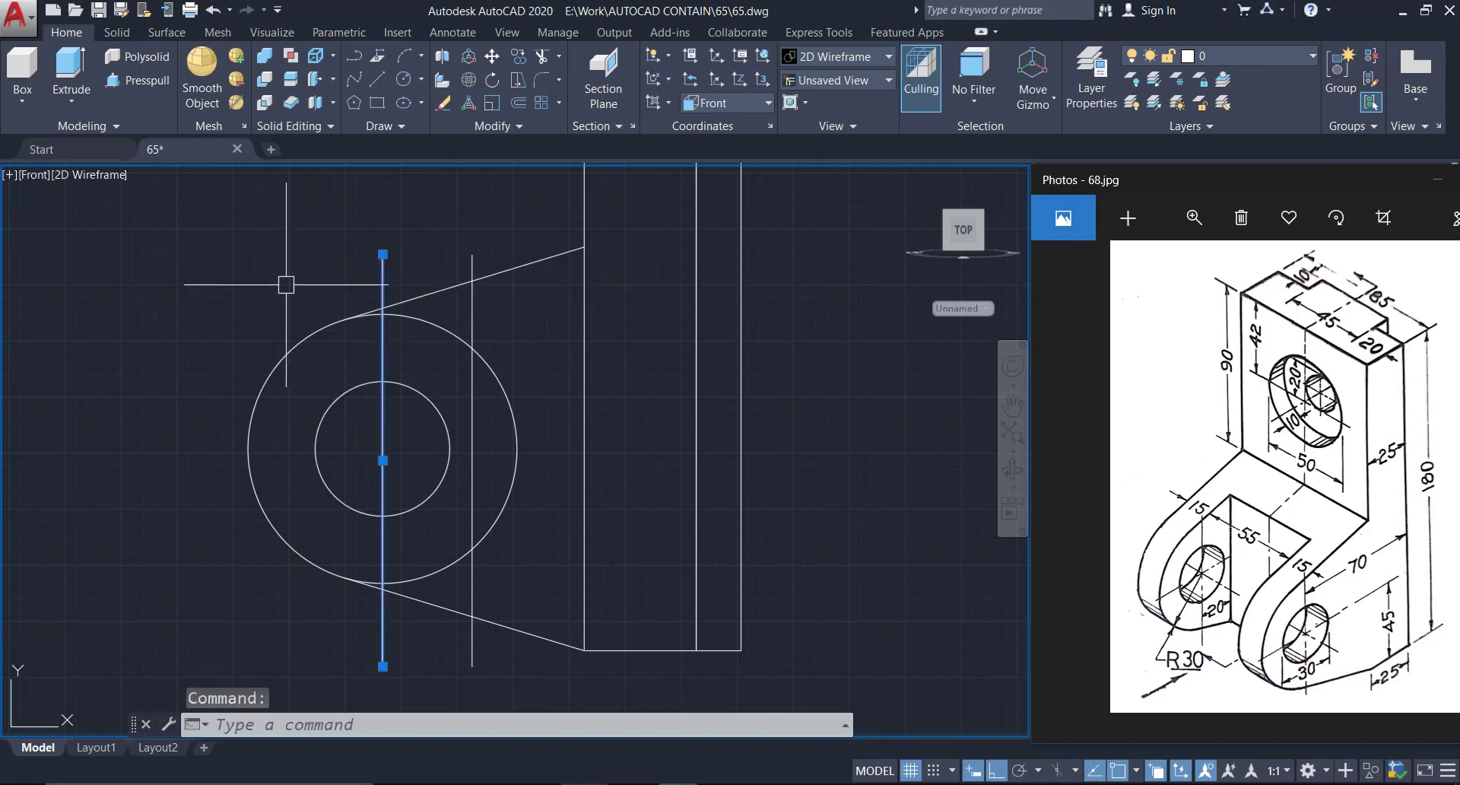
text(e)
key(Return)
Trim the circle's right arc and stray line ends into a semicircular lug end
text(t)
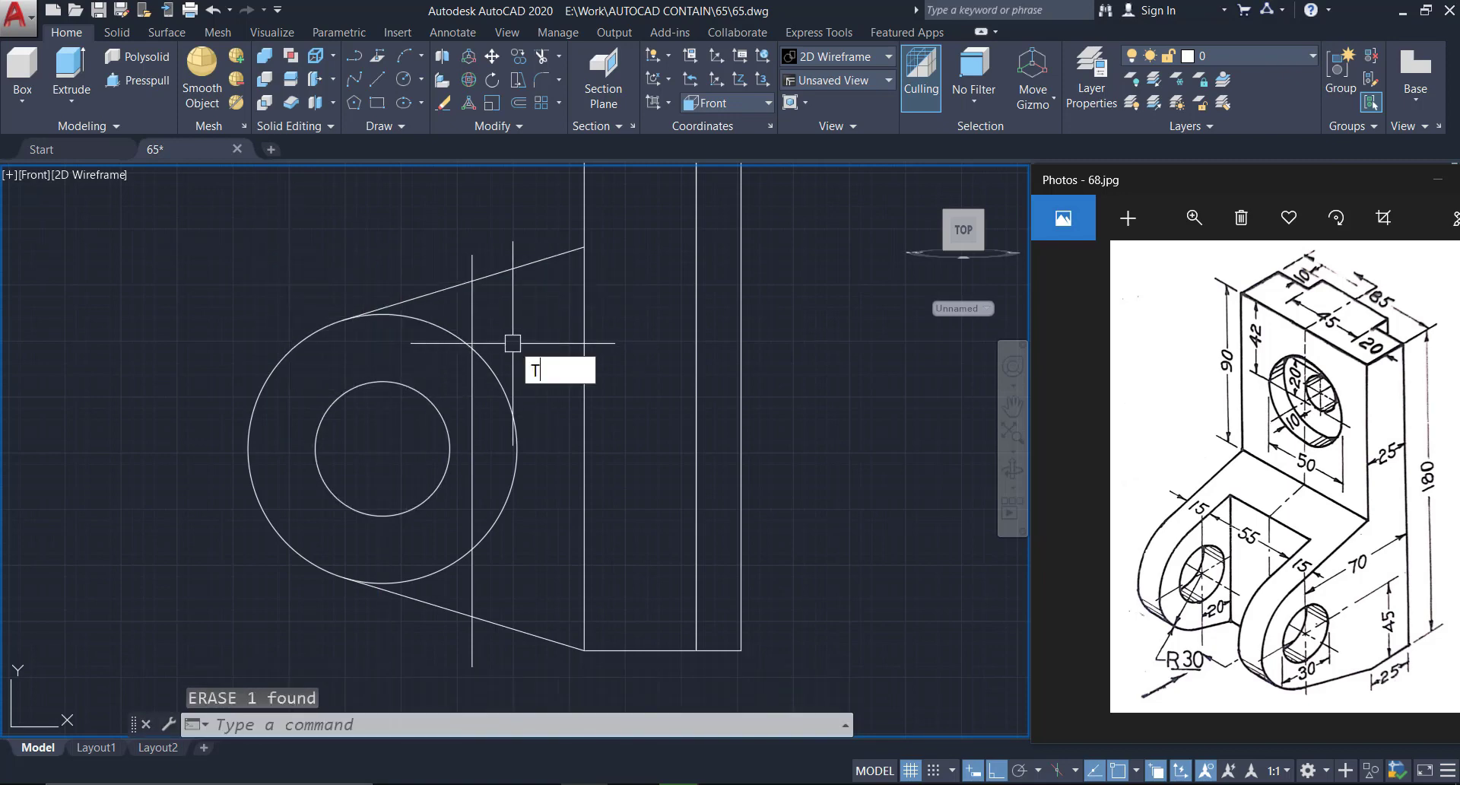
key(Return)
click(505, 400)
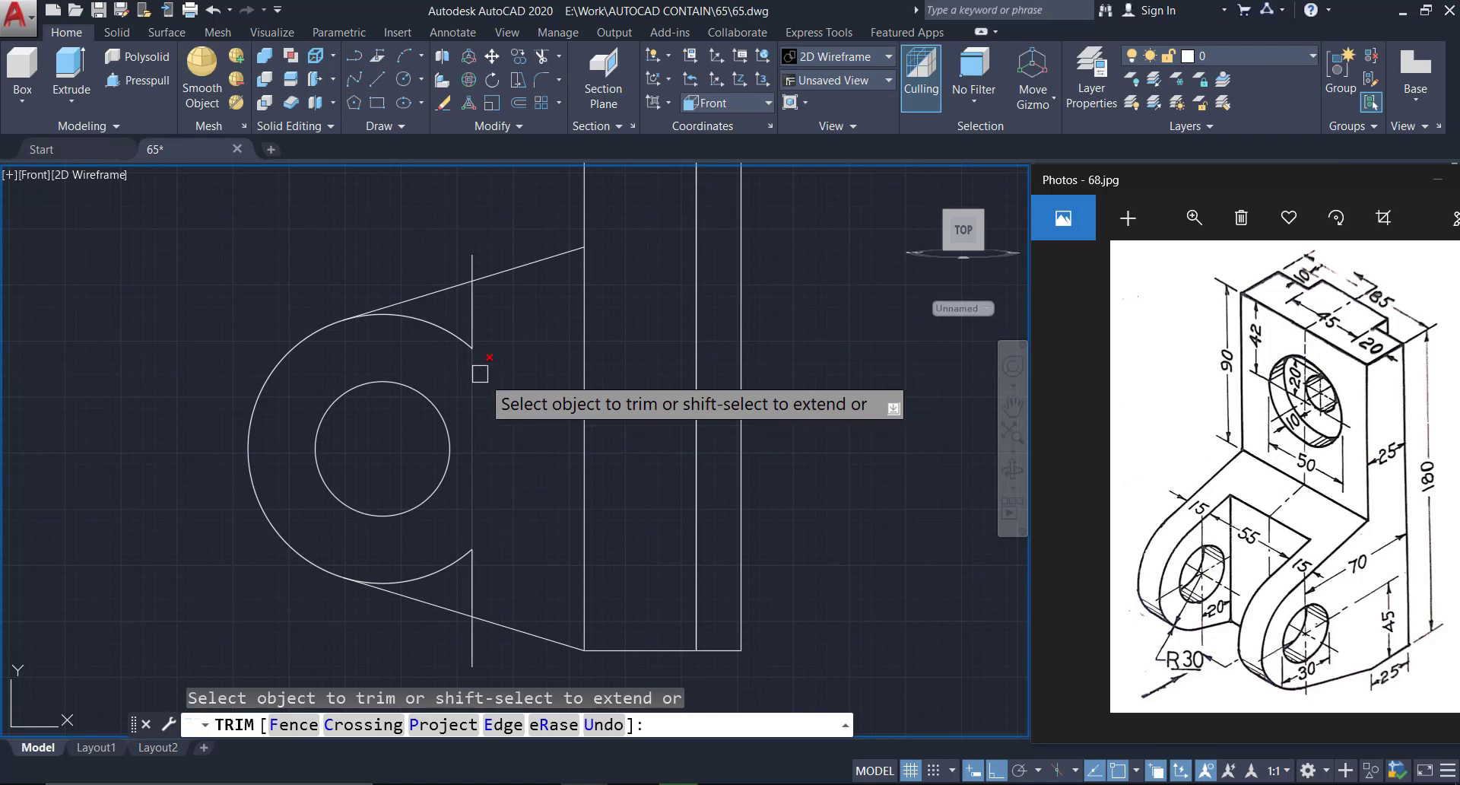
click(445, 333)
click(448, 566)
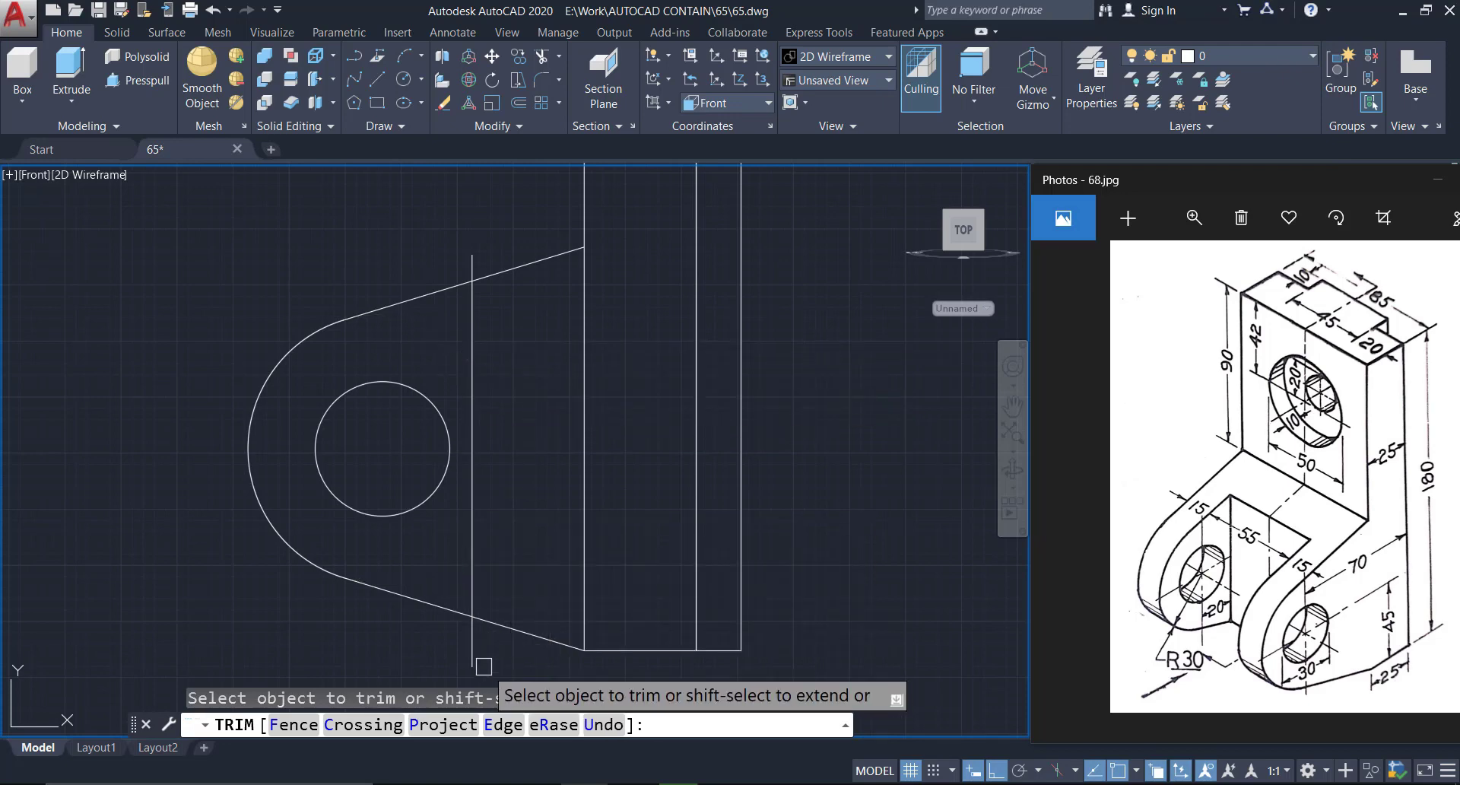
click(474, 629)
click(473, 264)
scroll(595, 361, down, 2)
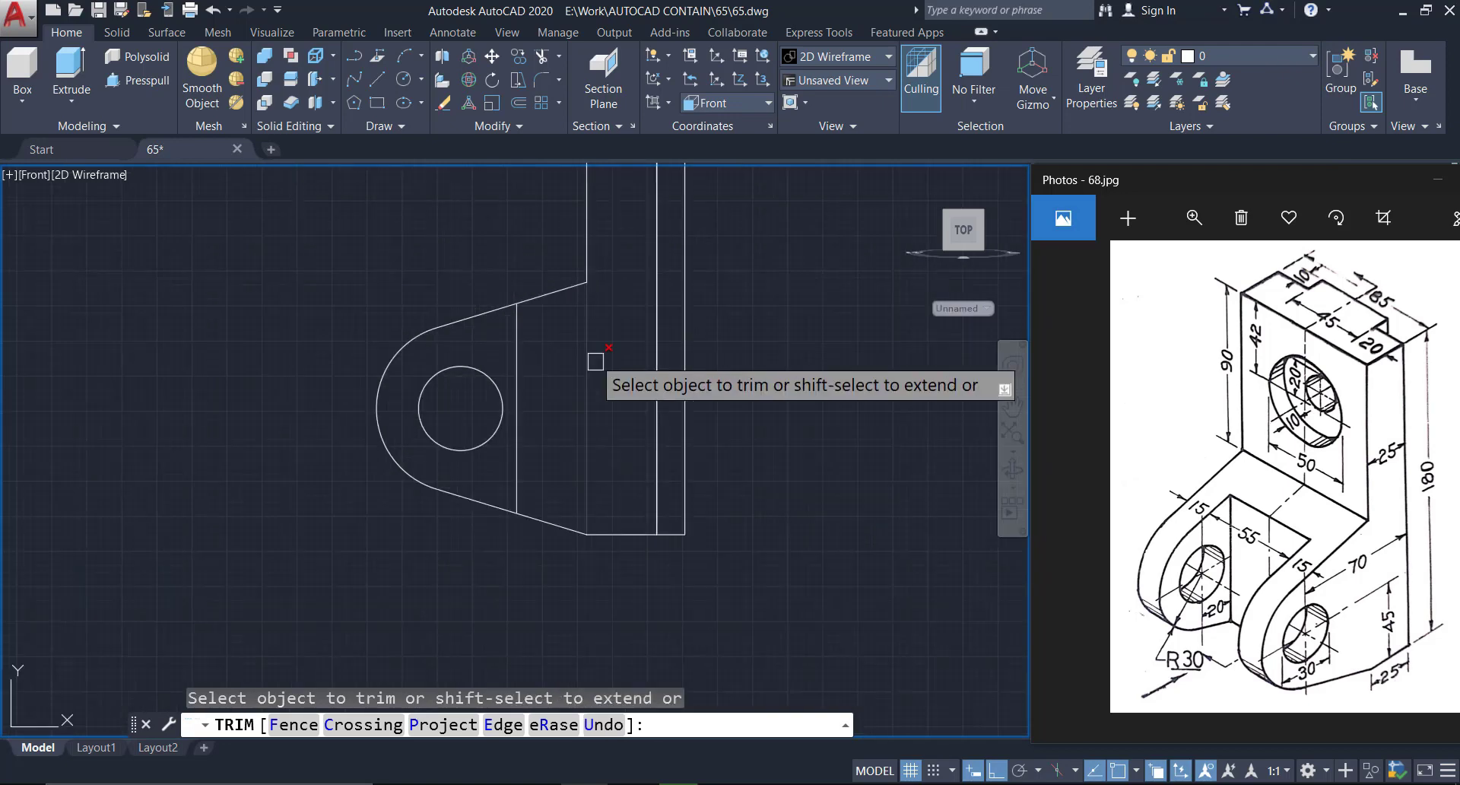
middle_drag(595, 361, 600, 527)
key(Escape)
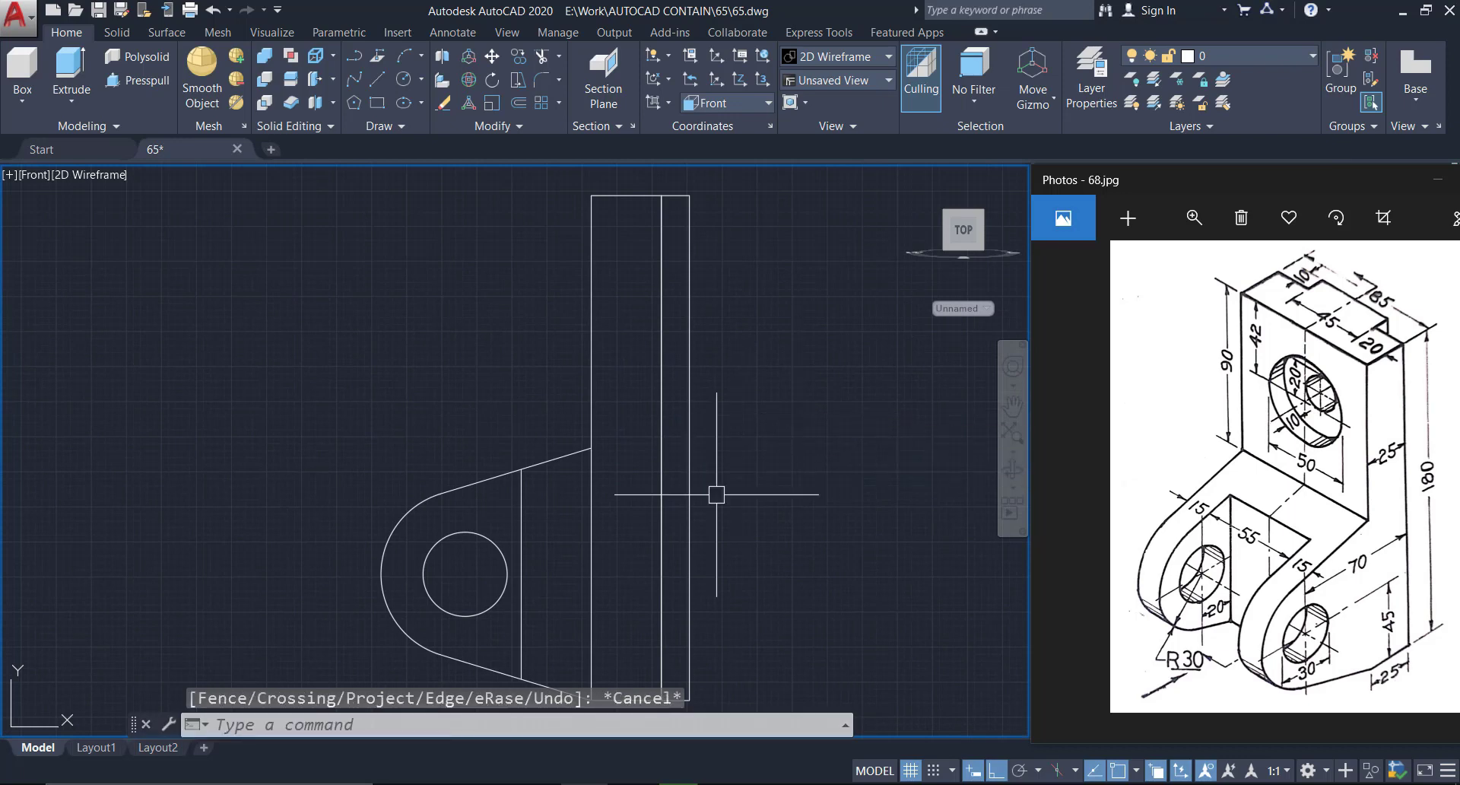
middle_drag(717, 494, 700, 445)
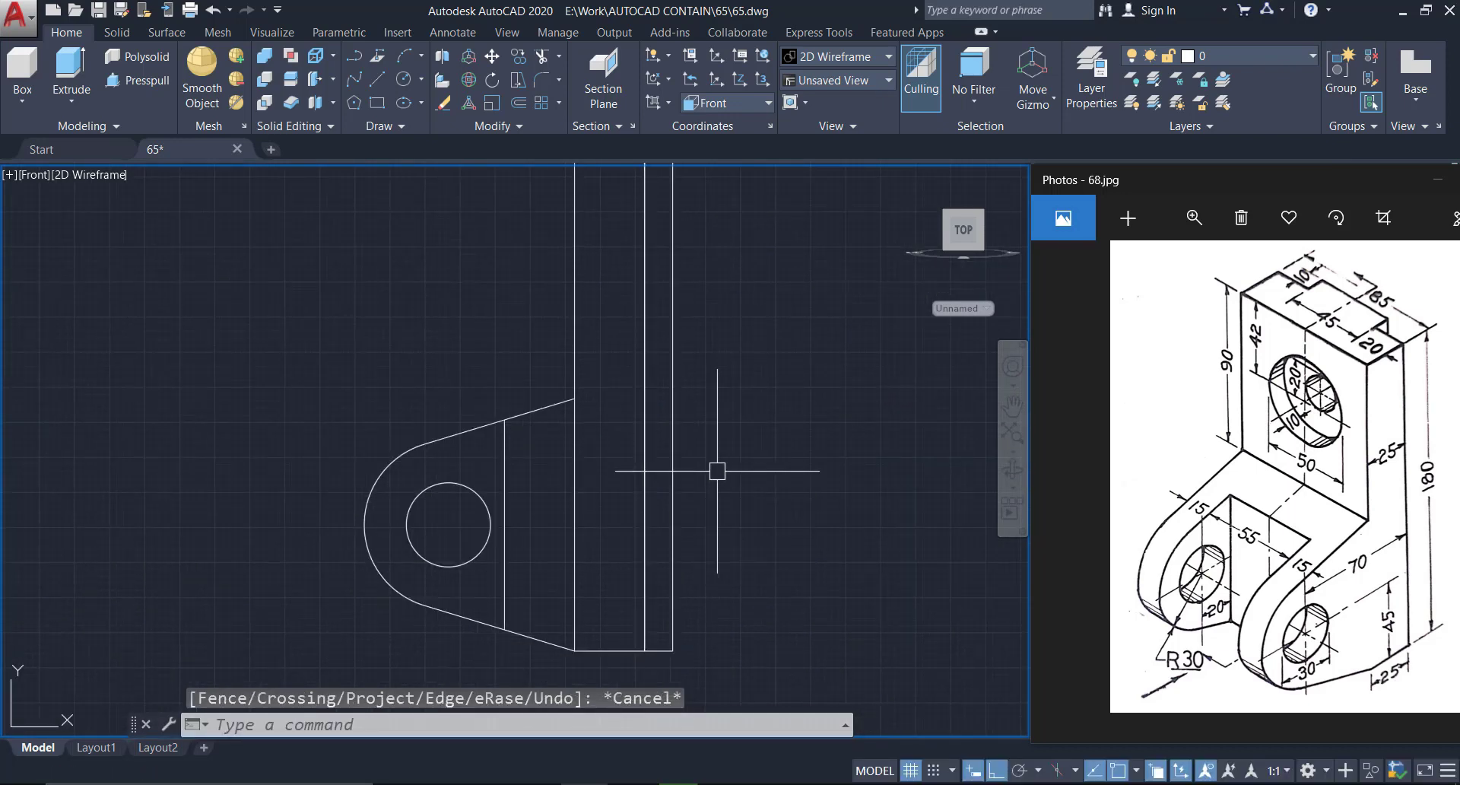
Switch to the isometric Home view and apply the Shaded with Edges visual style
click(912, 176)
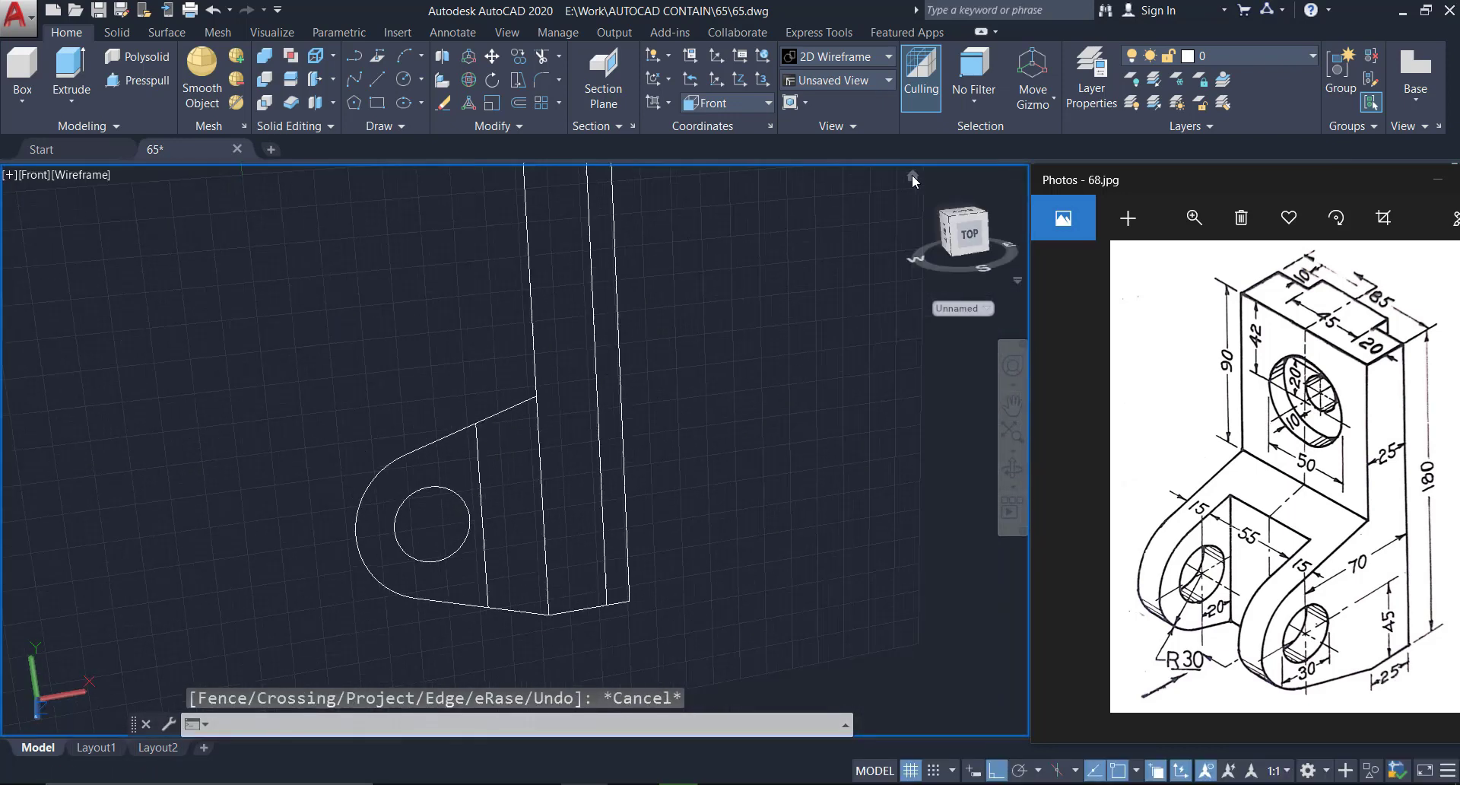
scroll(688, 451, down, 2)
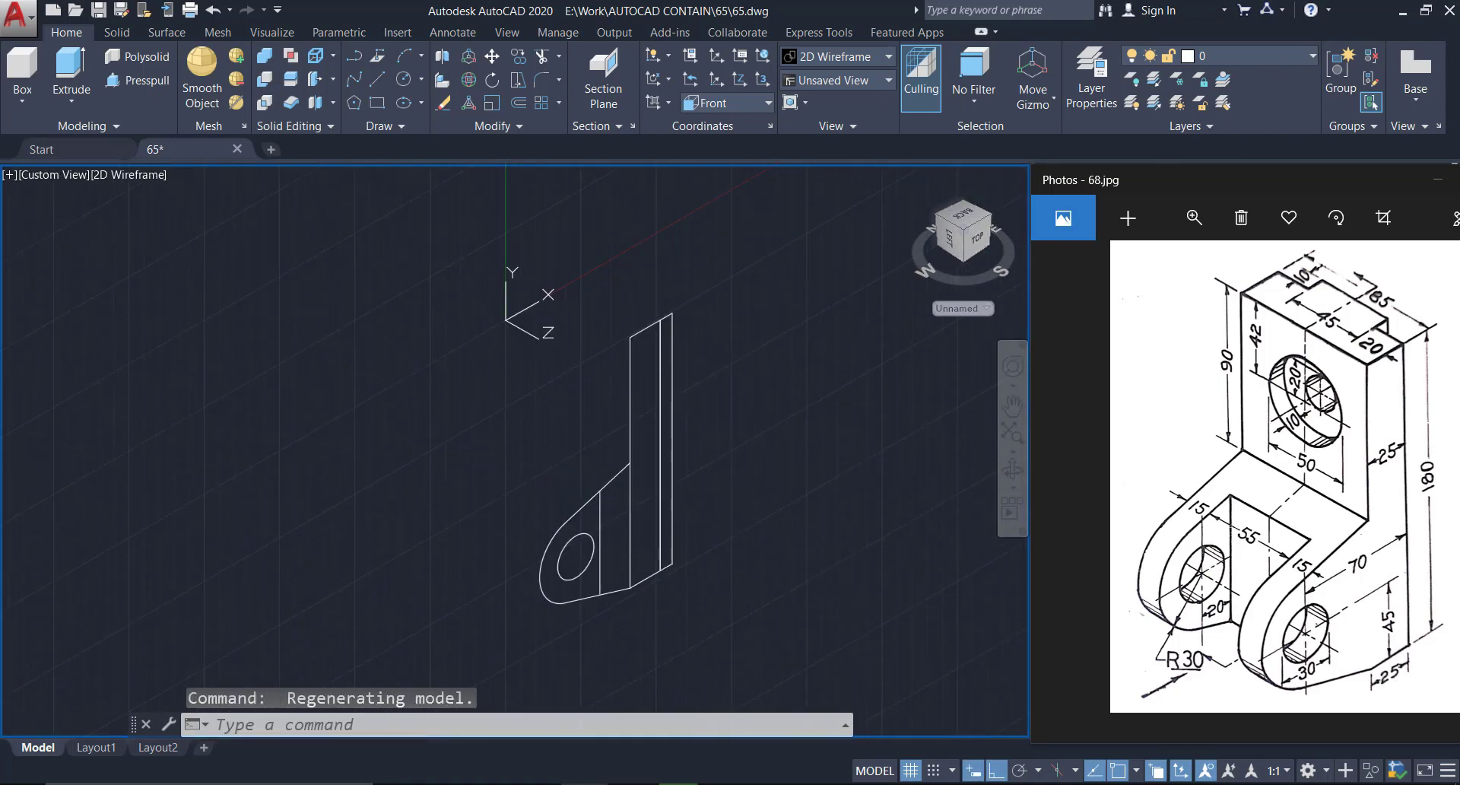
scroll(759, 492, up, 2)
middle_drag(749, 465, 802, 493)
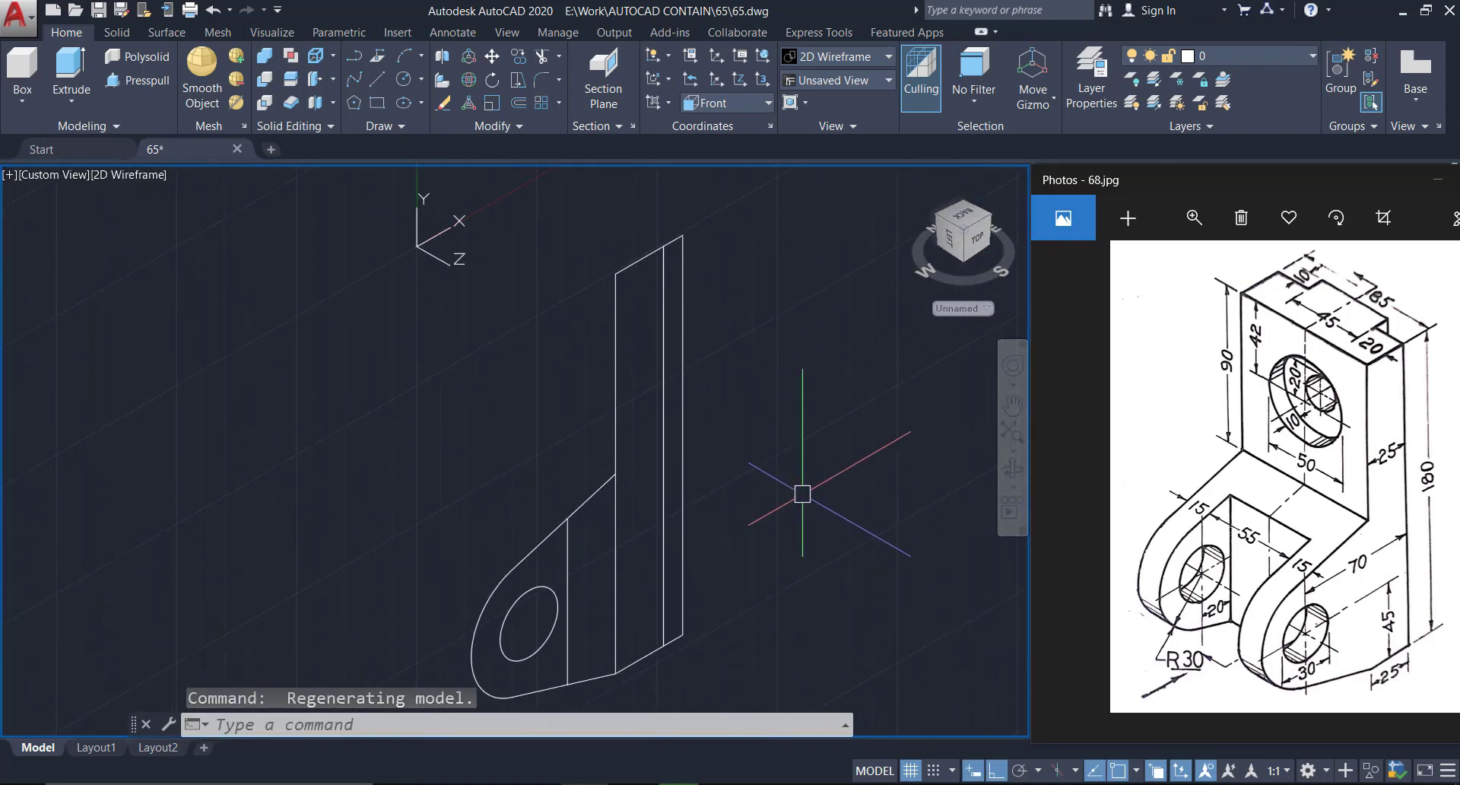
click(134, 180)
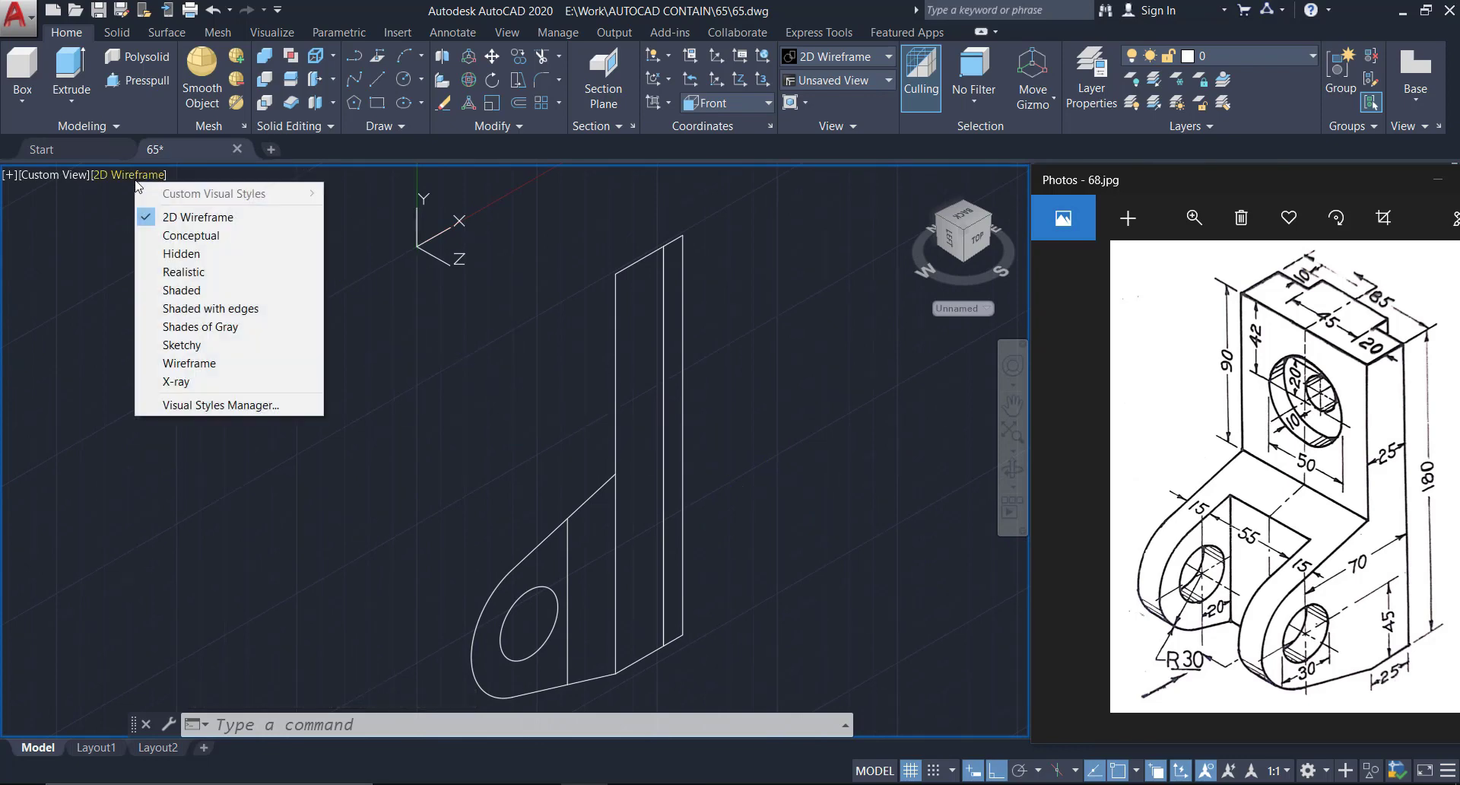
click(212, 308)
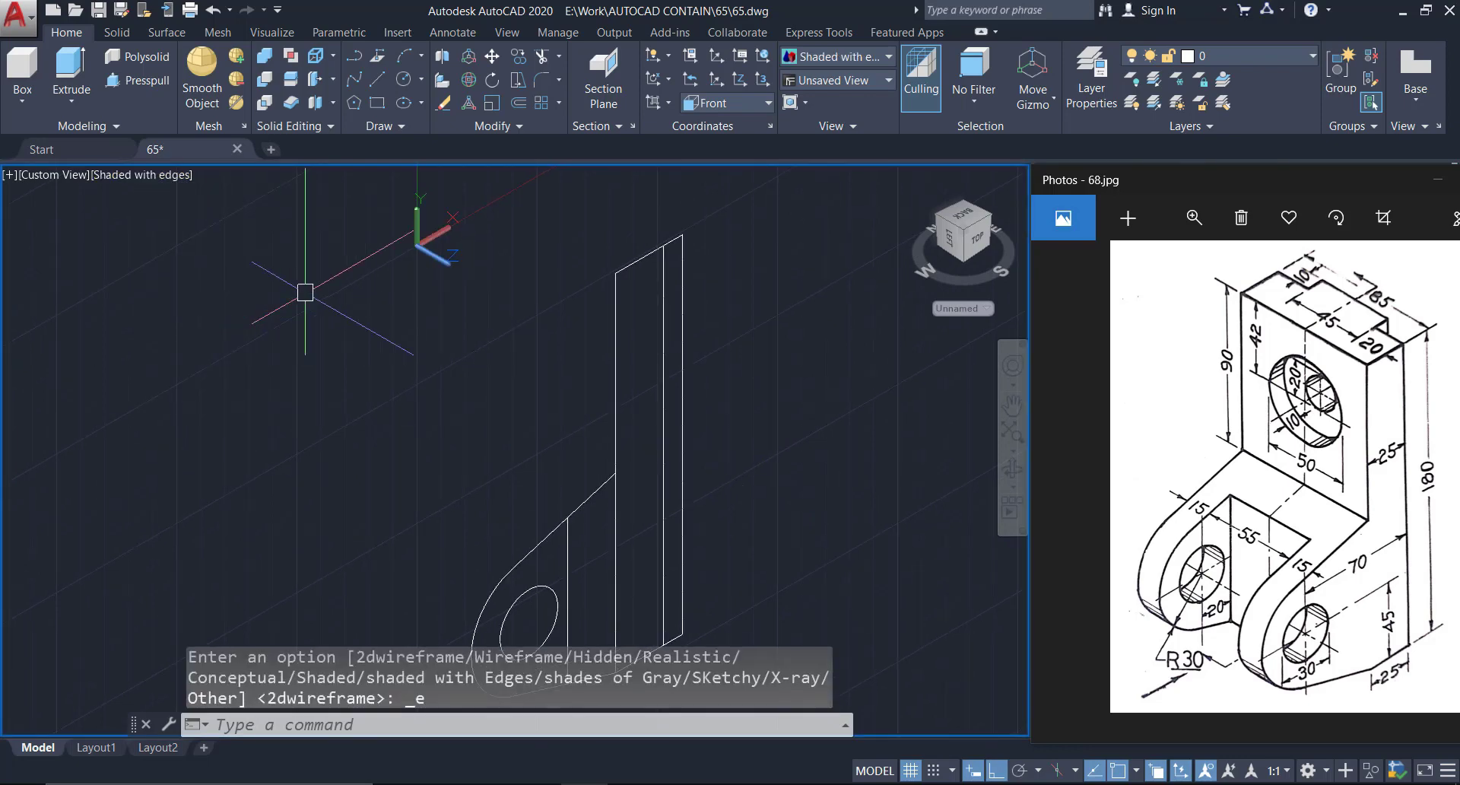
Press-pull the thin strip into a 45-high solid
click(135, 80)
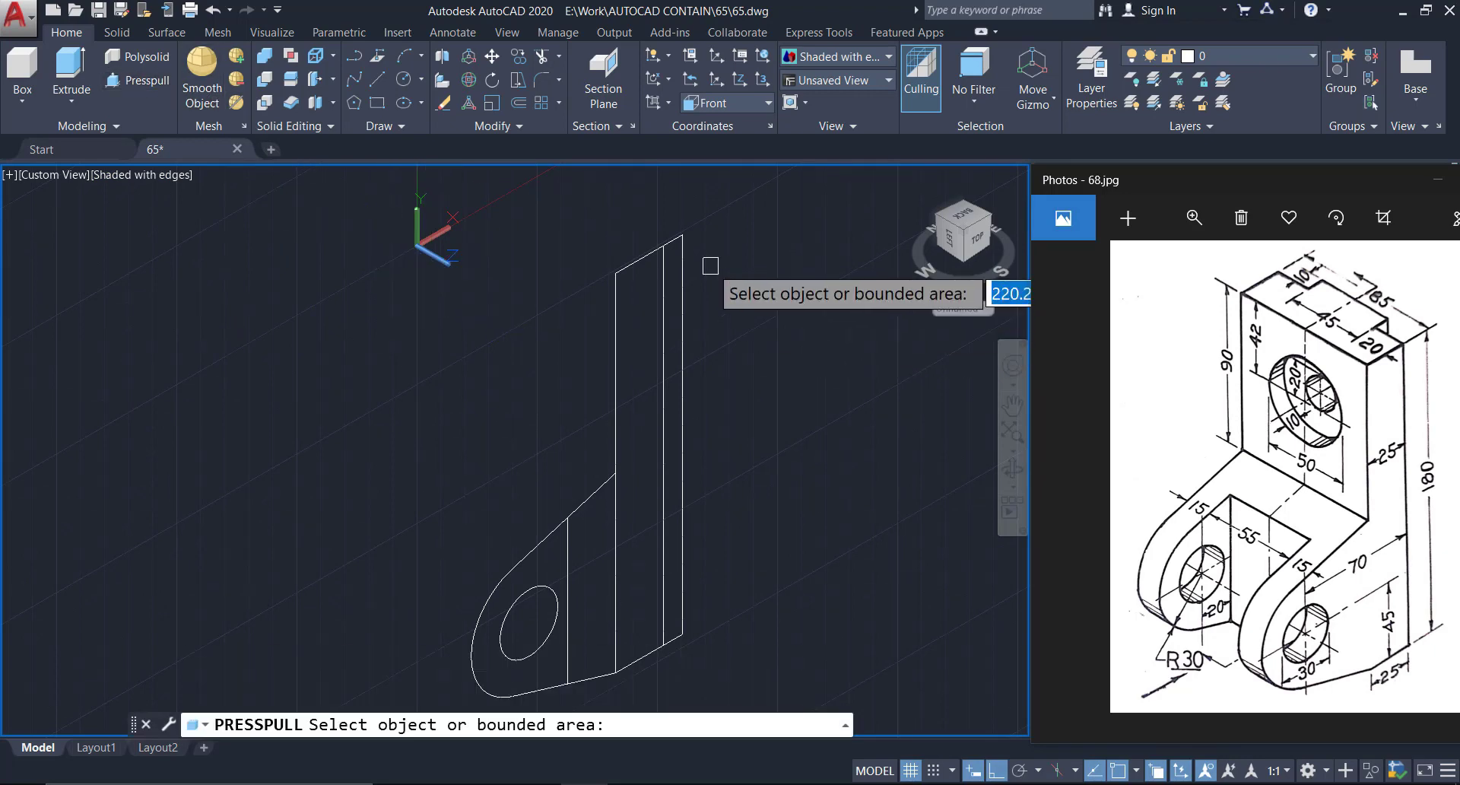
click(669, 254)
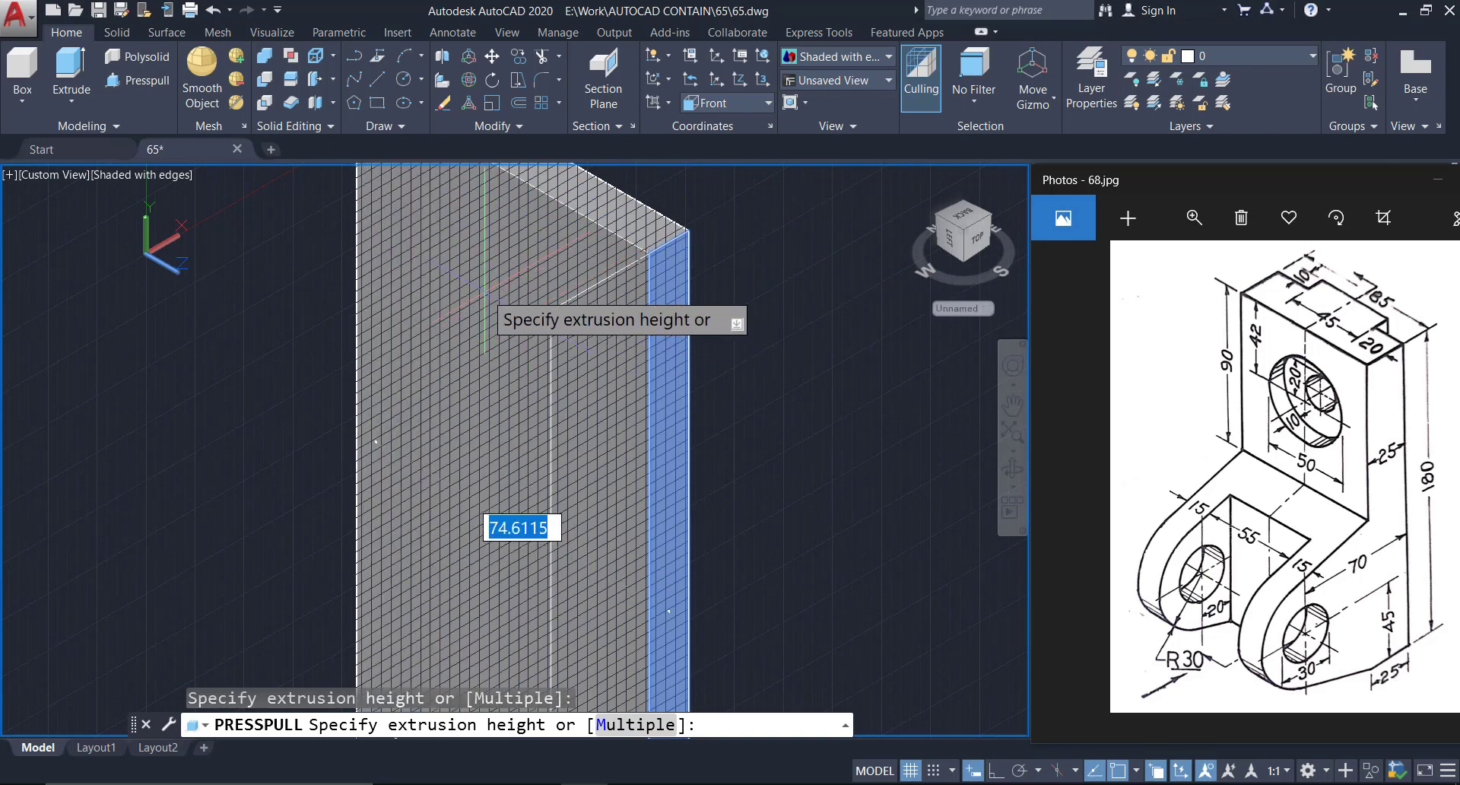
key(Return)
scroll(713, 335, down, 3)
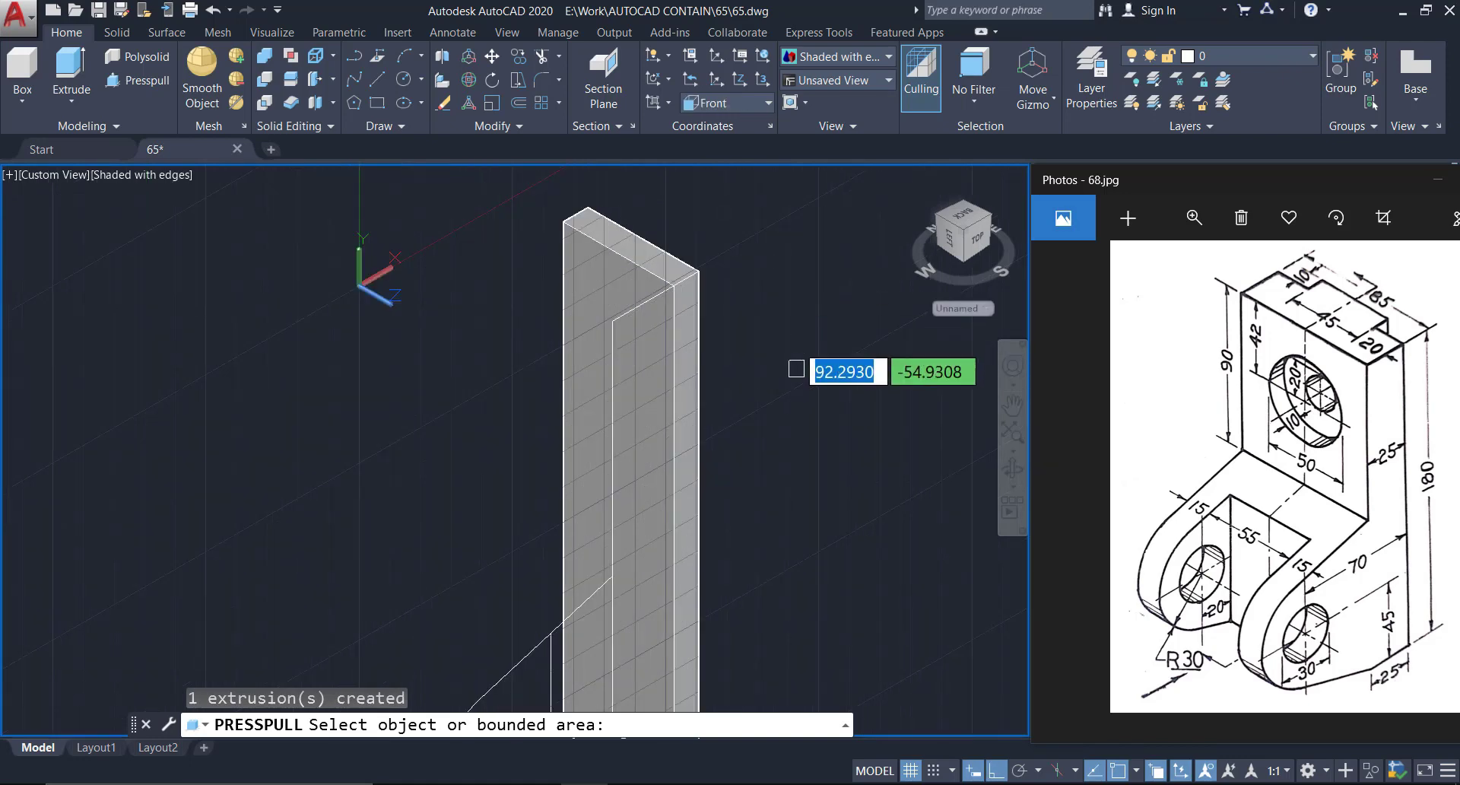
mouse_move(782, 368)
shift+middle_down()
mouse_move(644, 247)
mouse_move(620, 196)
shift+middle_up()
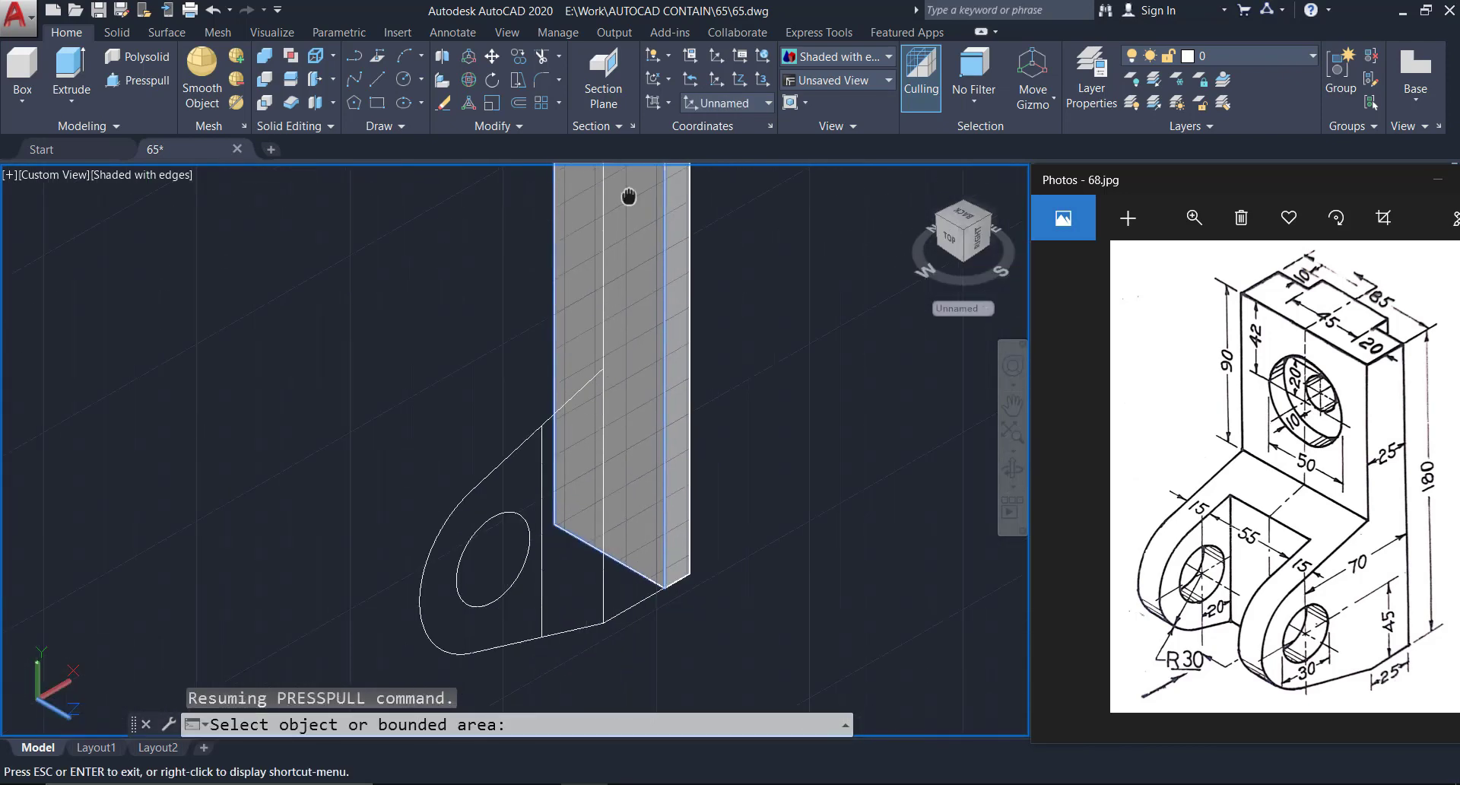
Press-pull the two plate regions 85 each
click(619, 578)
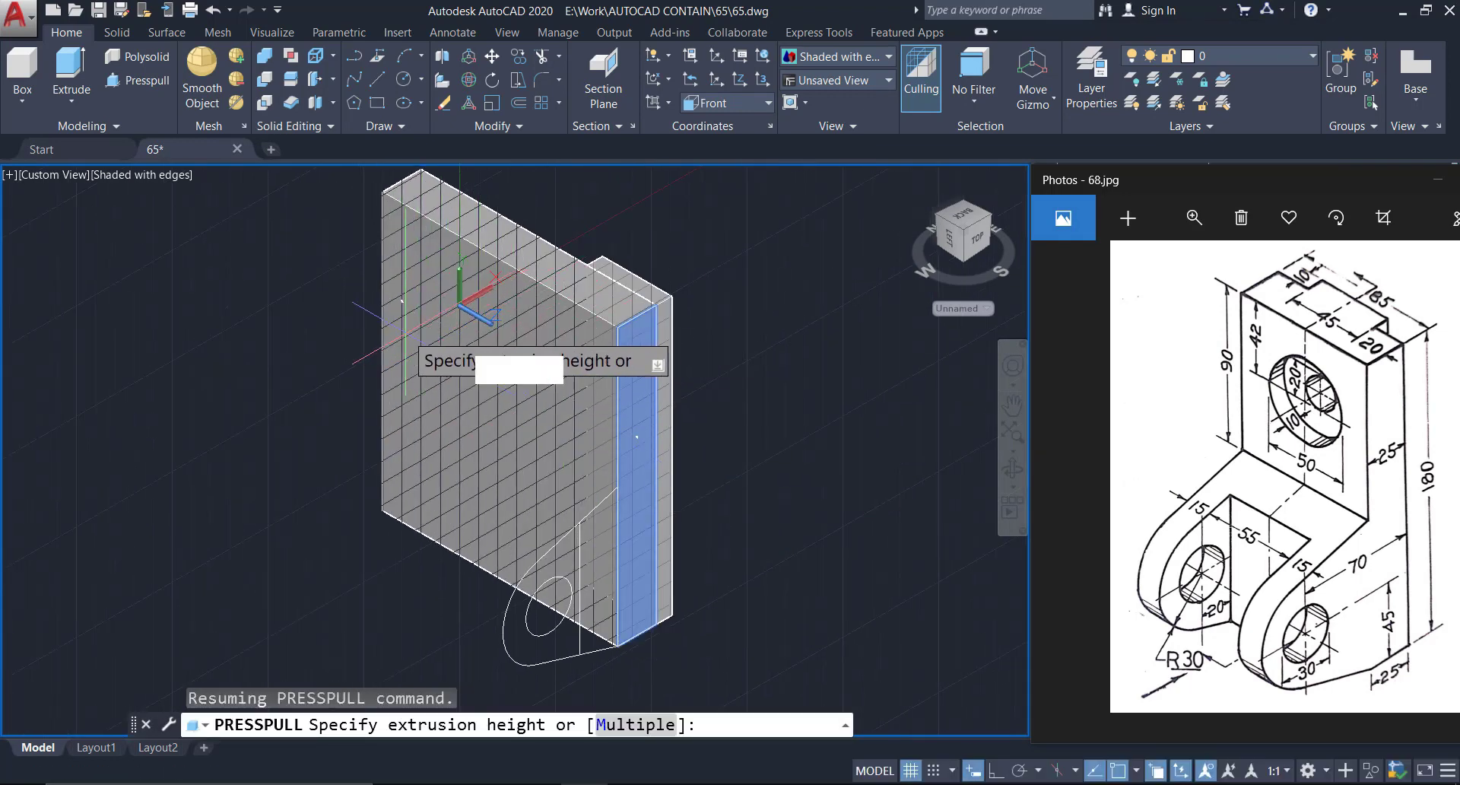
text(85)
key(Return)
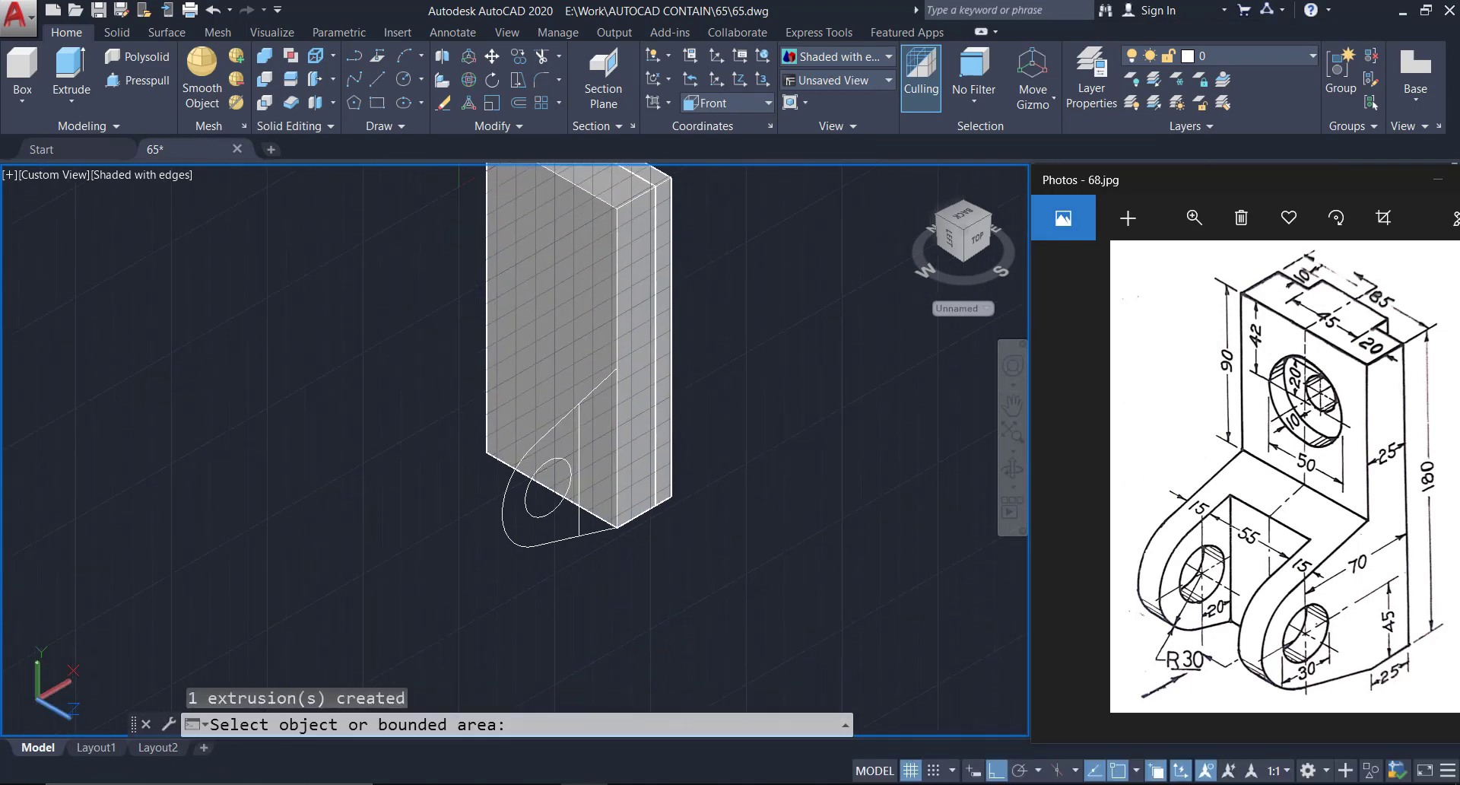
scroll(600, 532, up, 2)
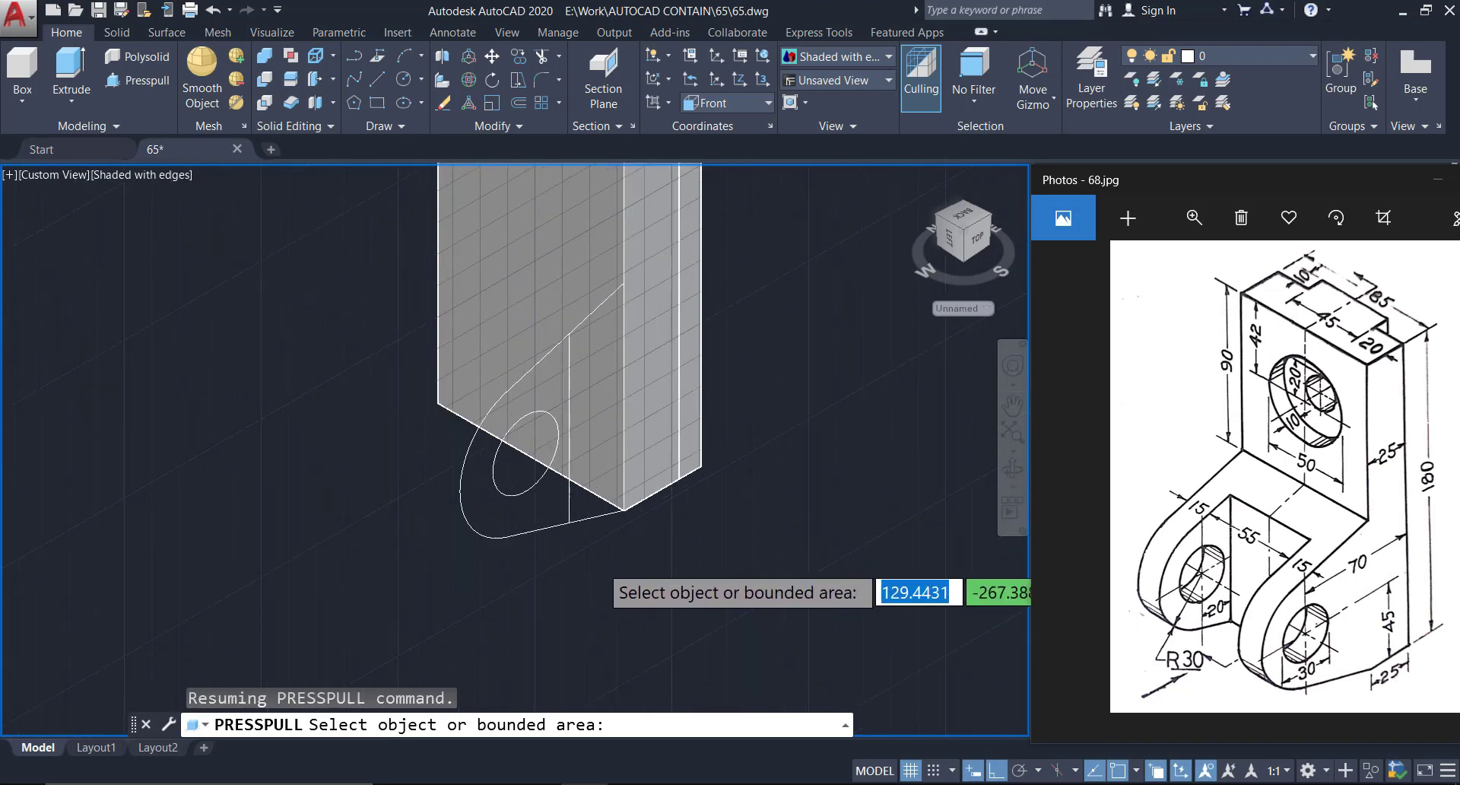
scroll(595, 506, up, 1)
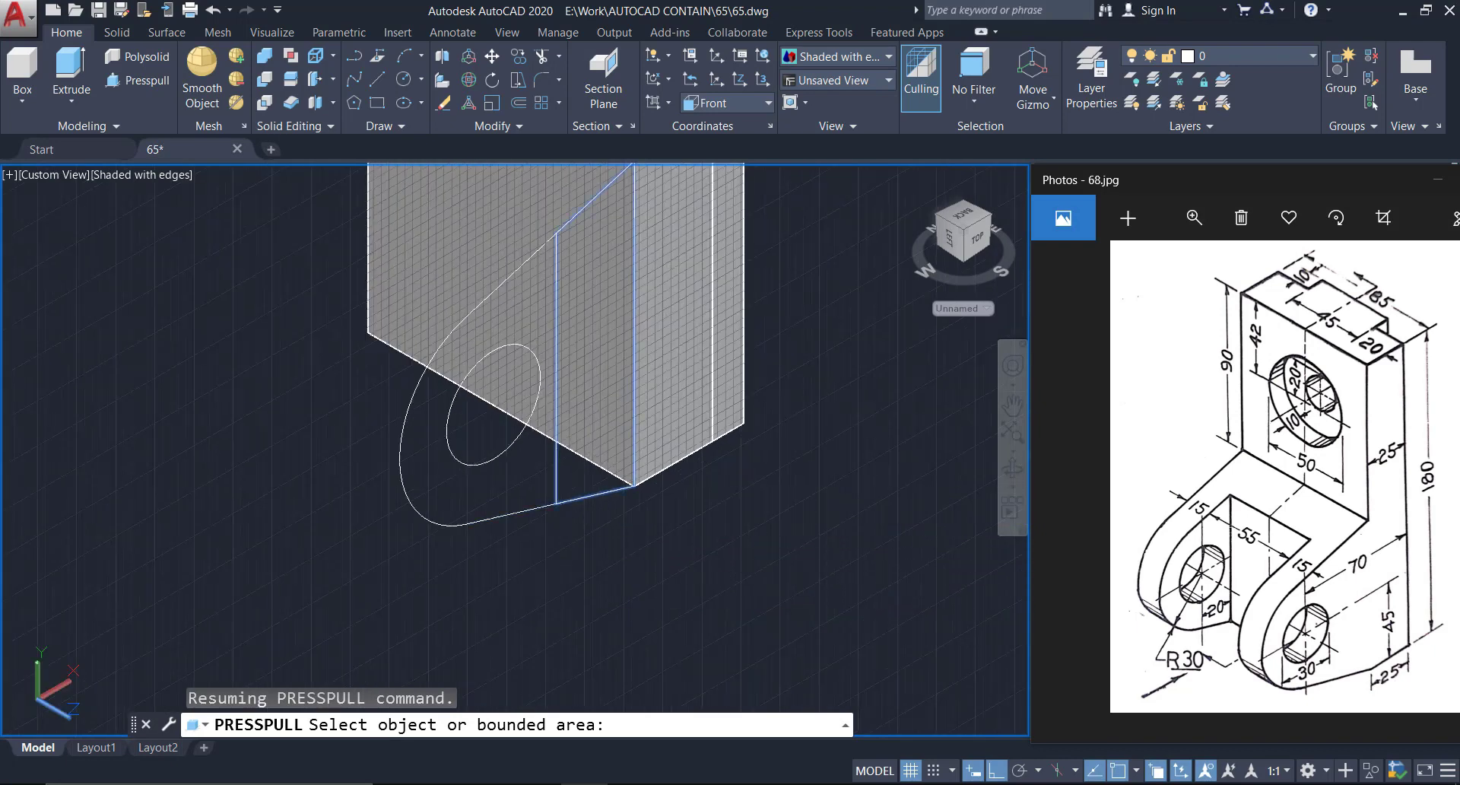
click(585, 456)
text(85)
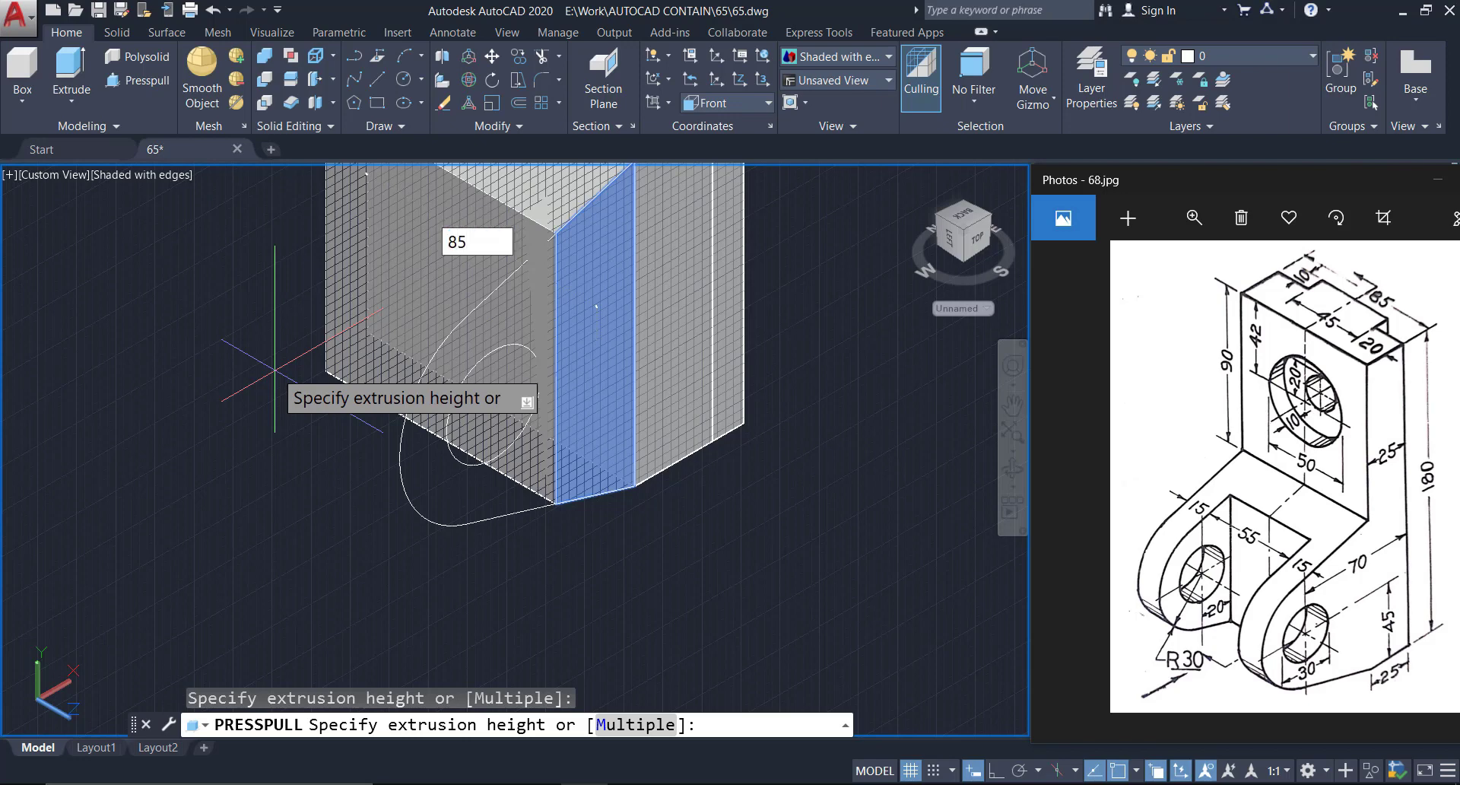
key(Return)
Press-pull the lug region around the hole to a 15 thickness
scroll(433, 503, up, 1)
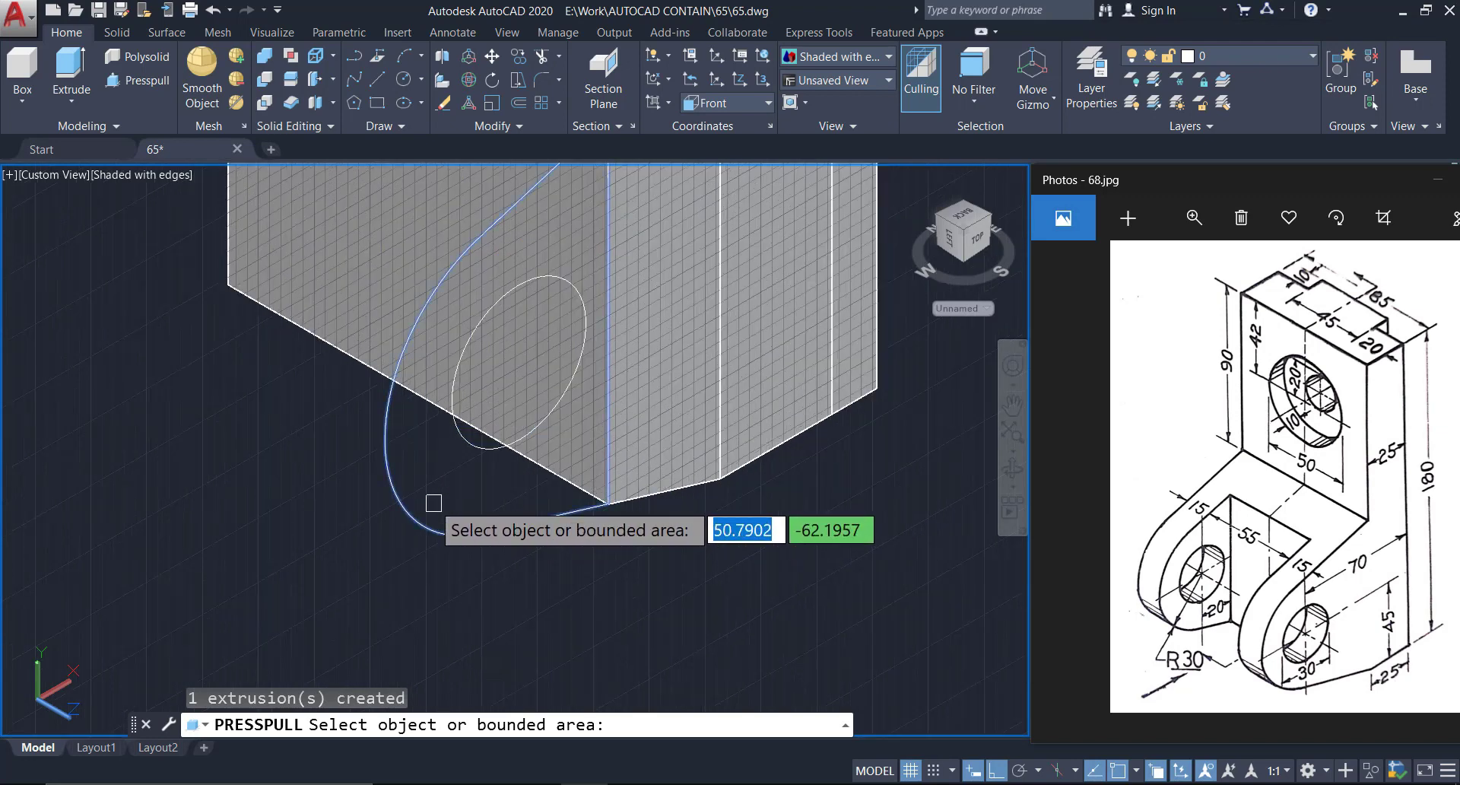
click(433, 501)
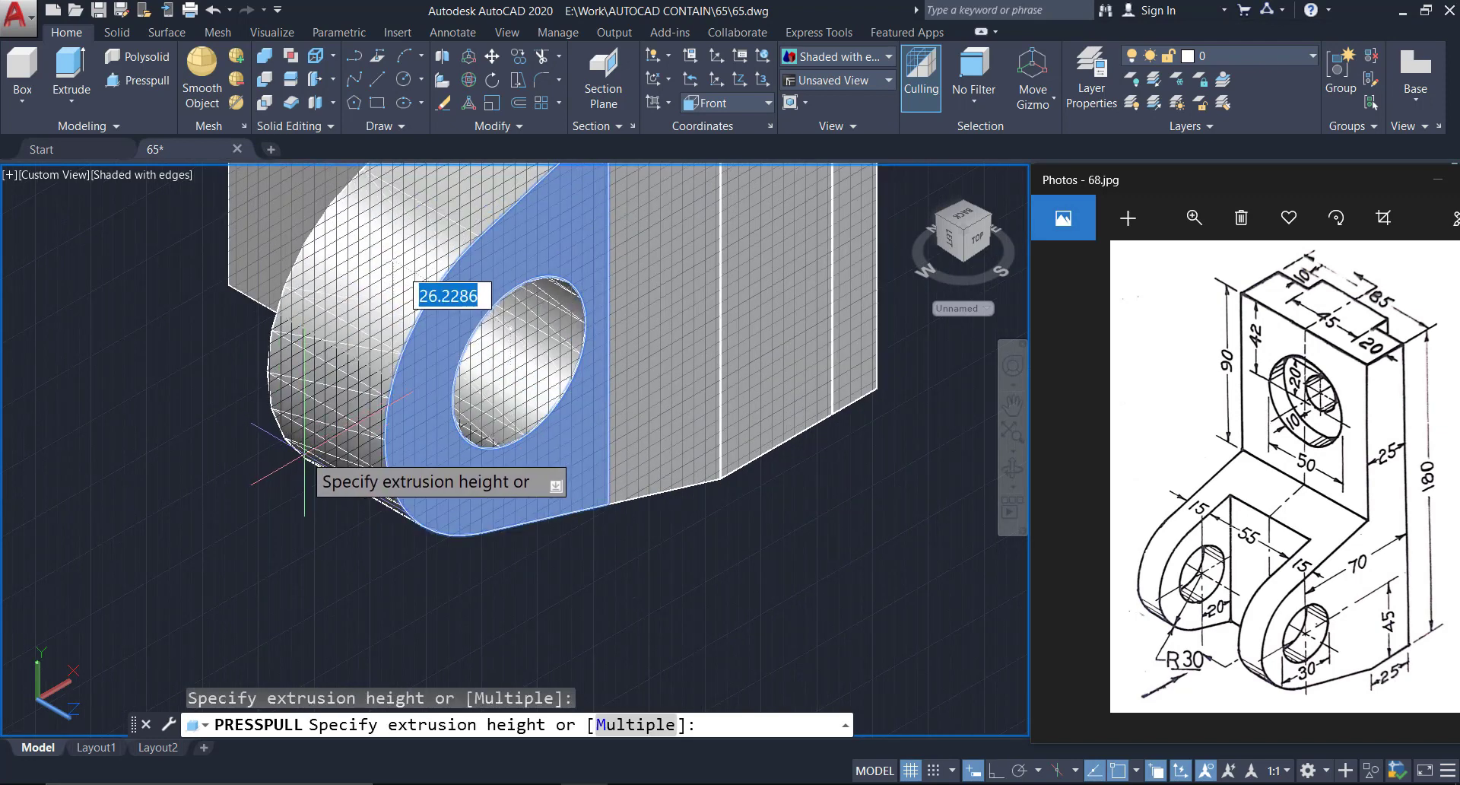
key(Return)
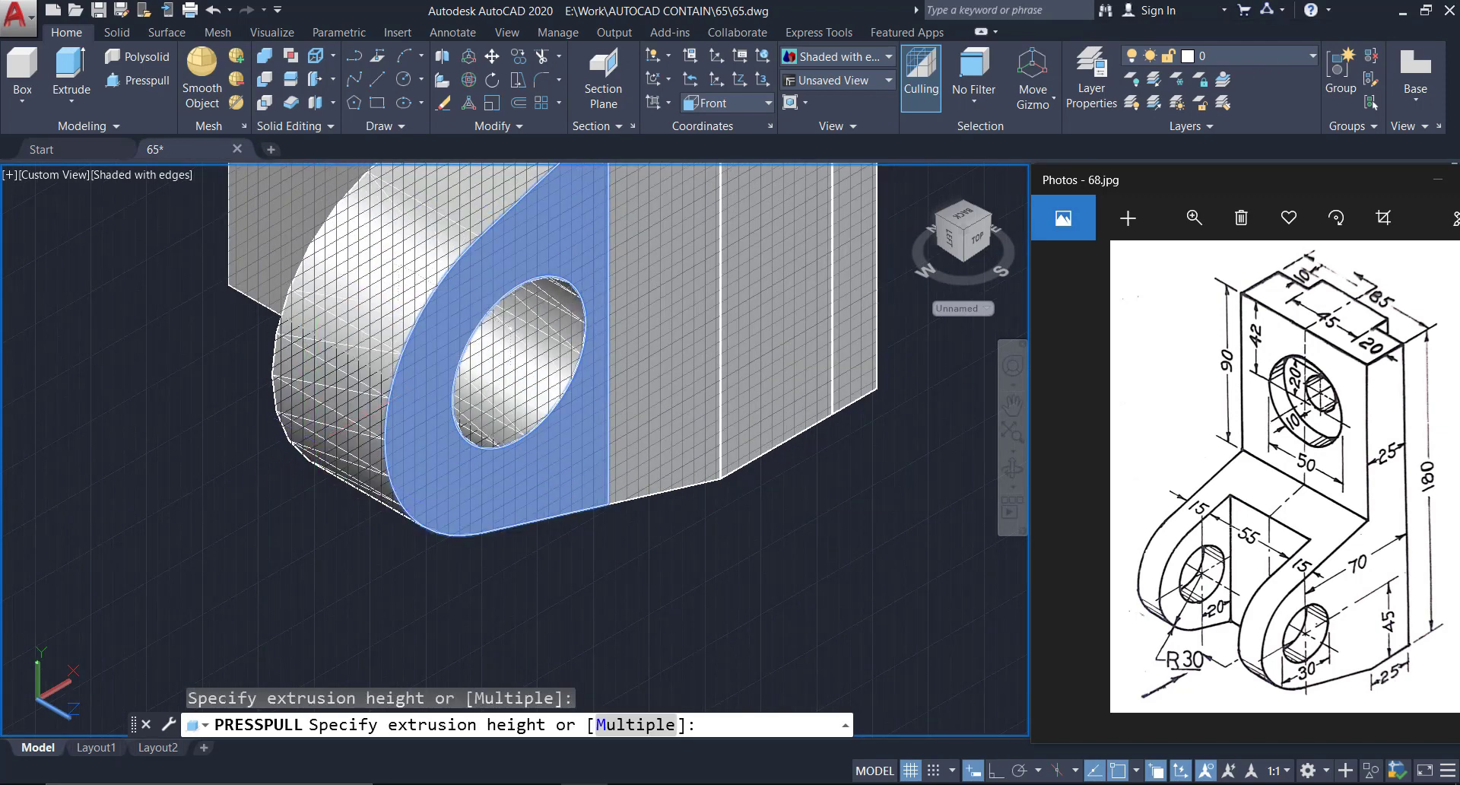
shift+middle_drag(525, 498, 659, 615)
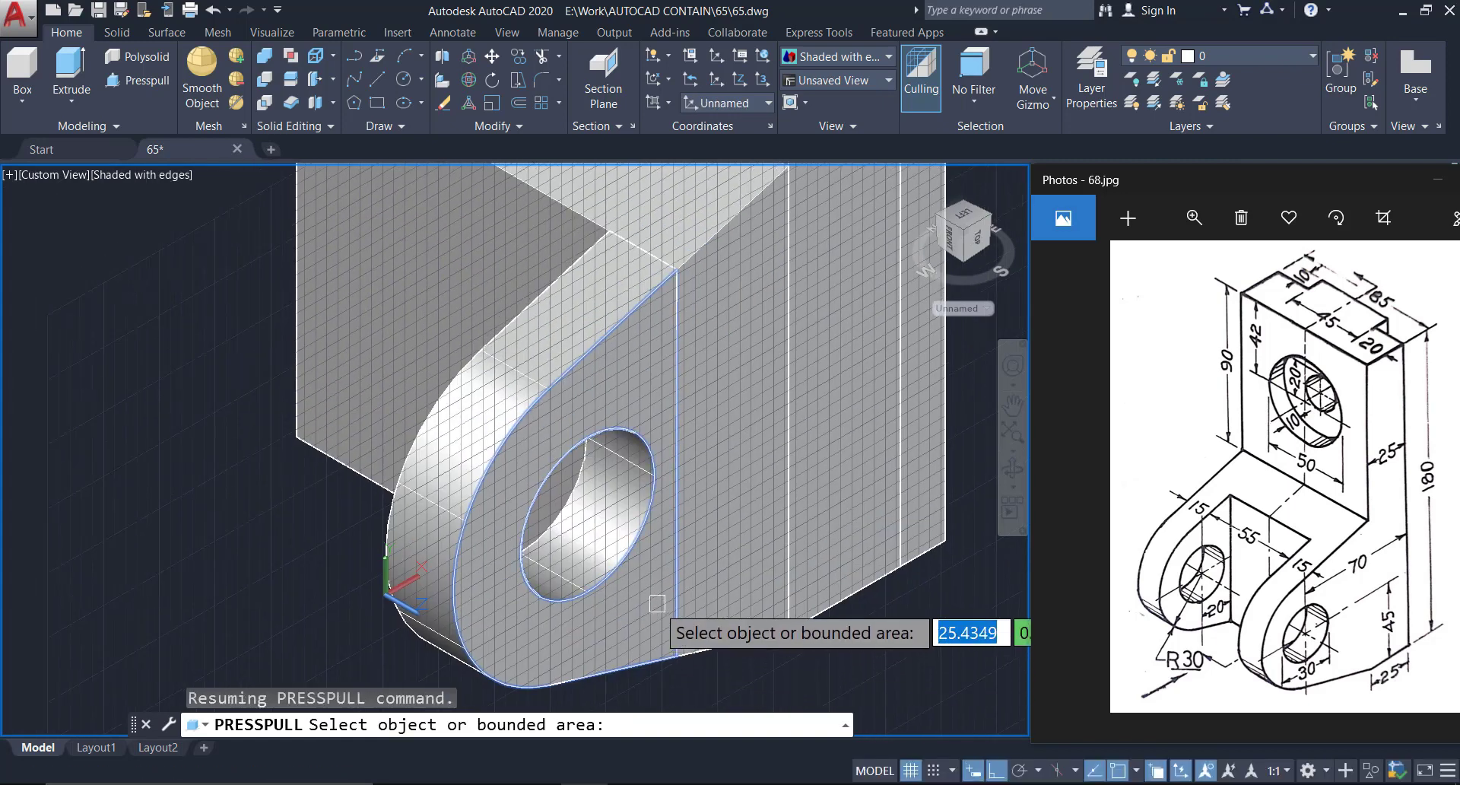
End the extrusion and select the thin upright plate solid
key(Escape)
scroll(684, 521, down, 3)
scroll(685, 521, up, 5)
middle_drag(806, 532, 759, 486)
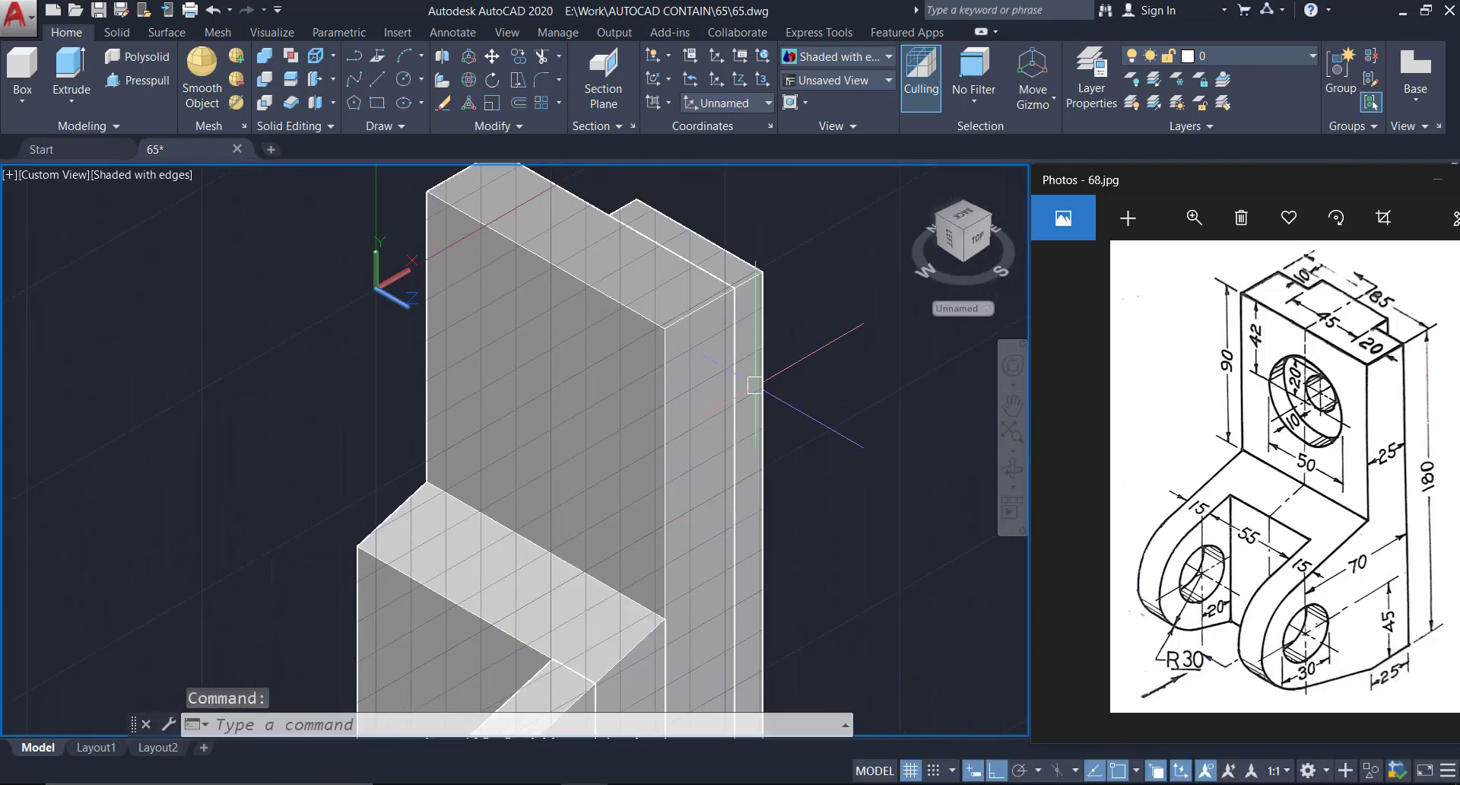
middle_drag(747, 245, 792, 397)
click(766, 366)
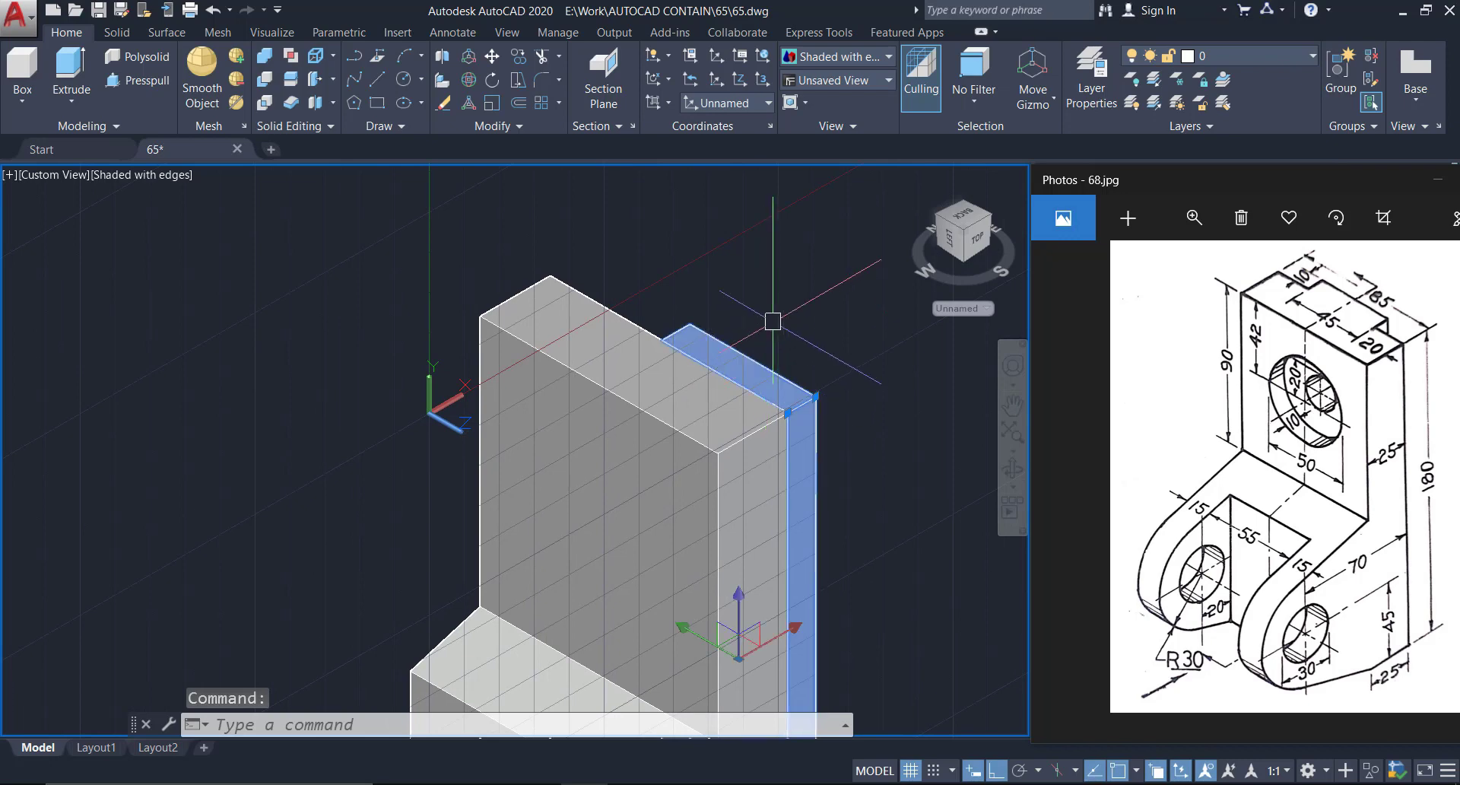
text(M)
Move the thin plate solid beside the bracket, up against the thicker plate
key(Return)
scroll(741, 357, up, 2)
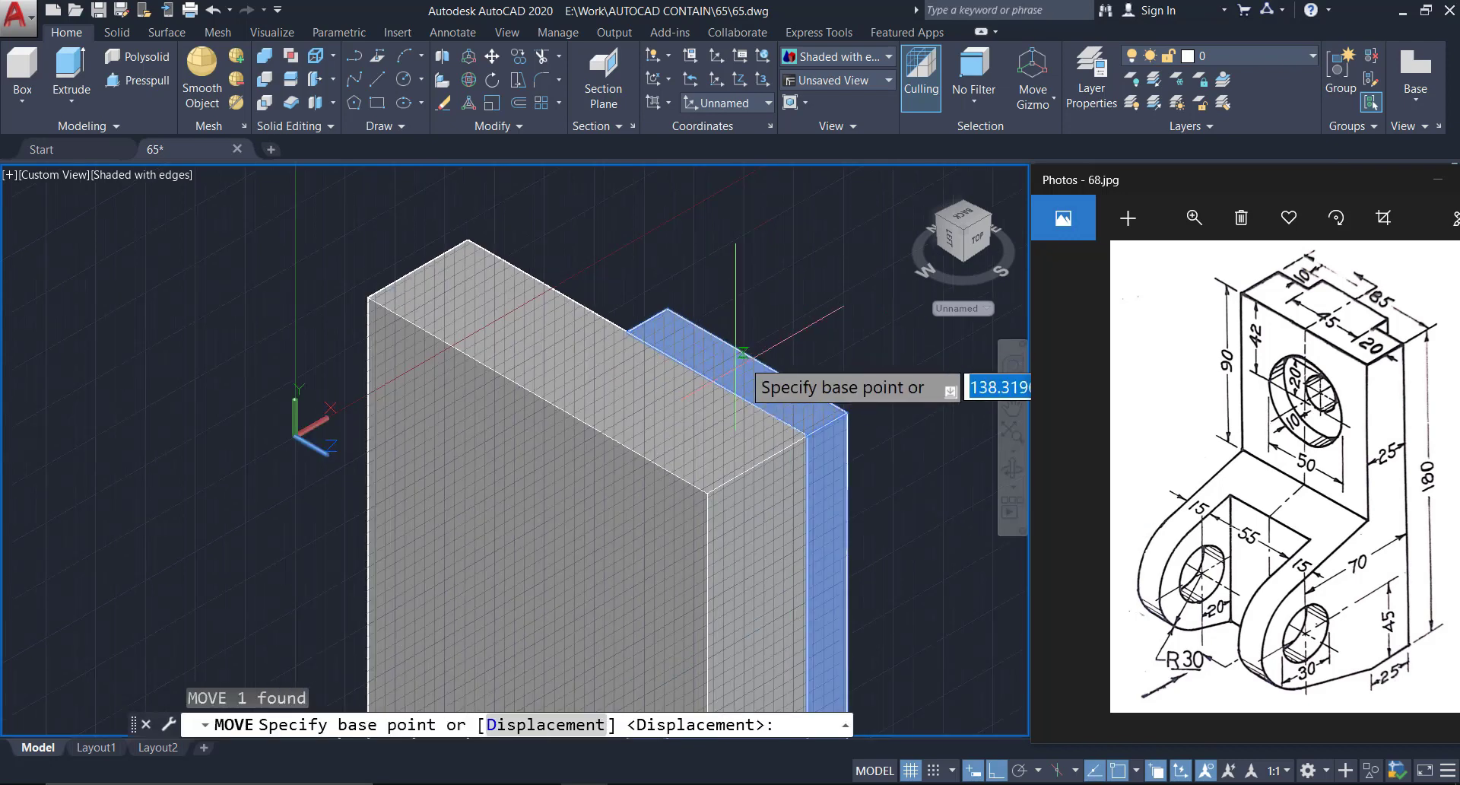
click(716, 384)
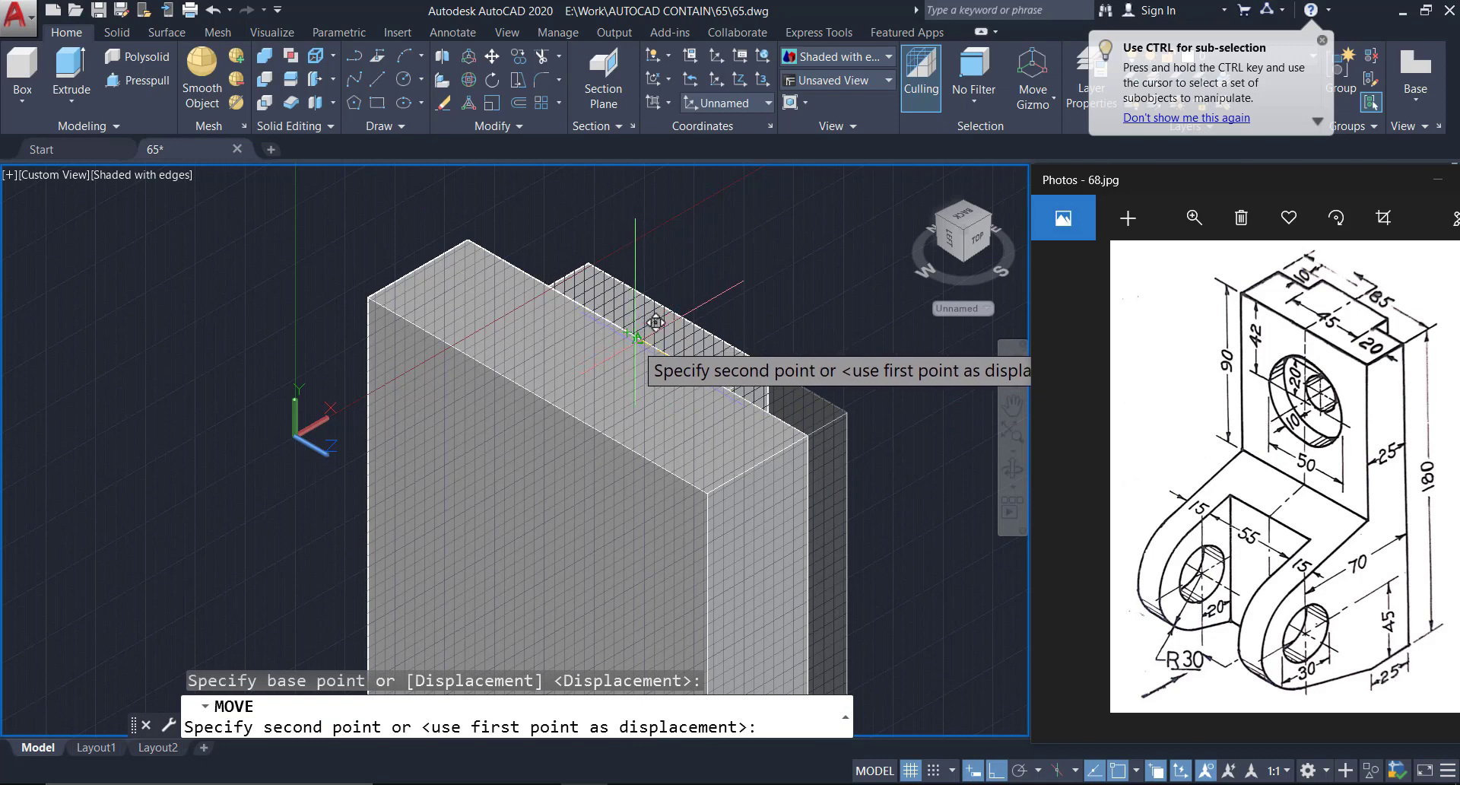
scroll(655, 322, down, 3)
scroll(792, 433, down, 2)
click(759, 375)
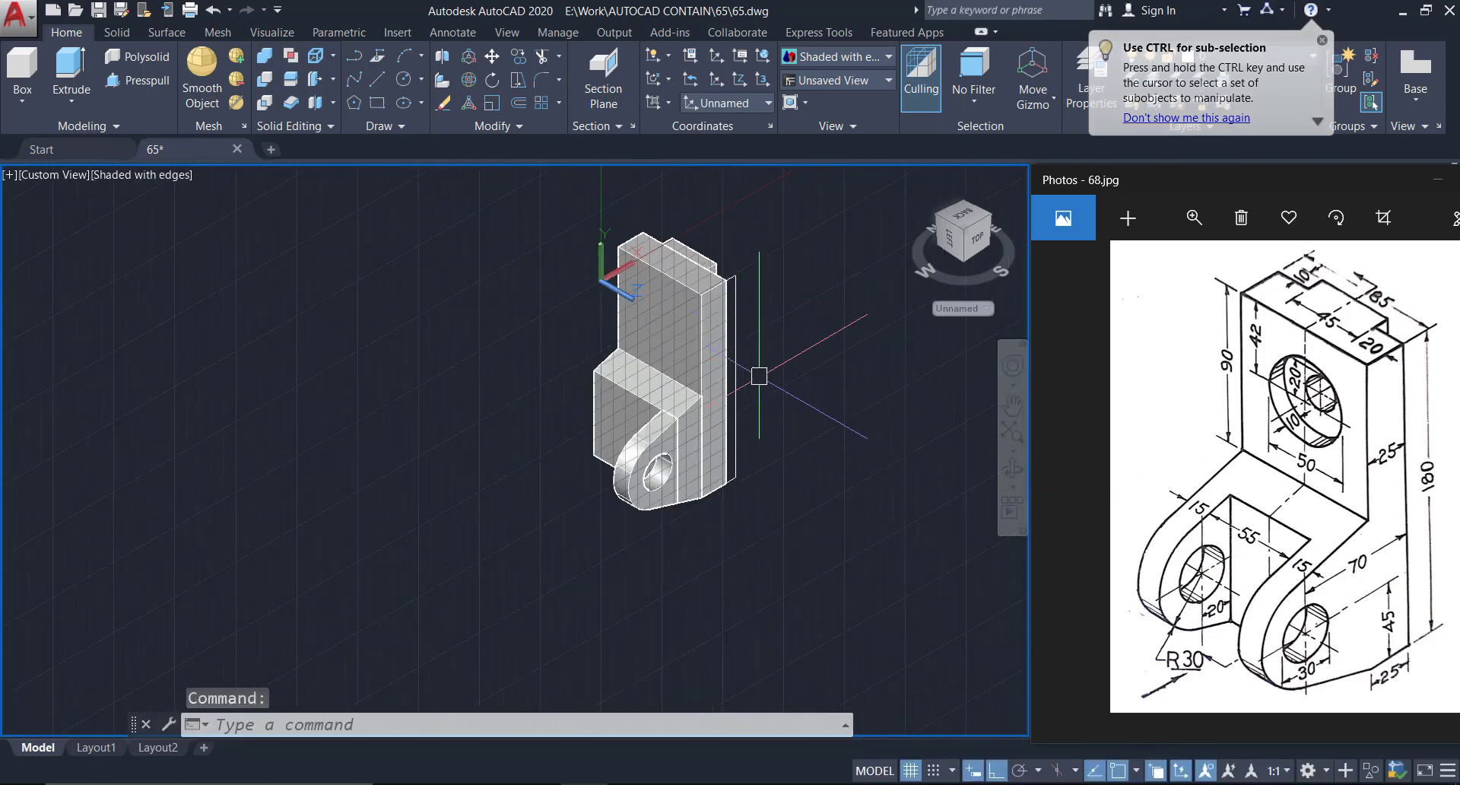
scroll(759, 376, up, 1)
scroll(759, 376, up, 2)
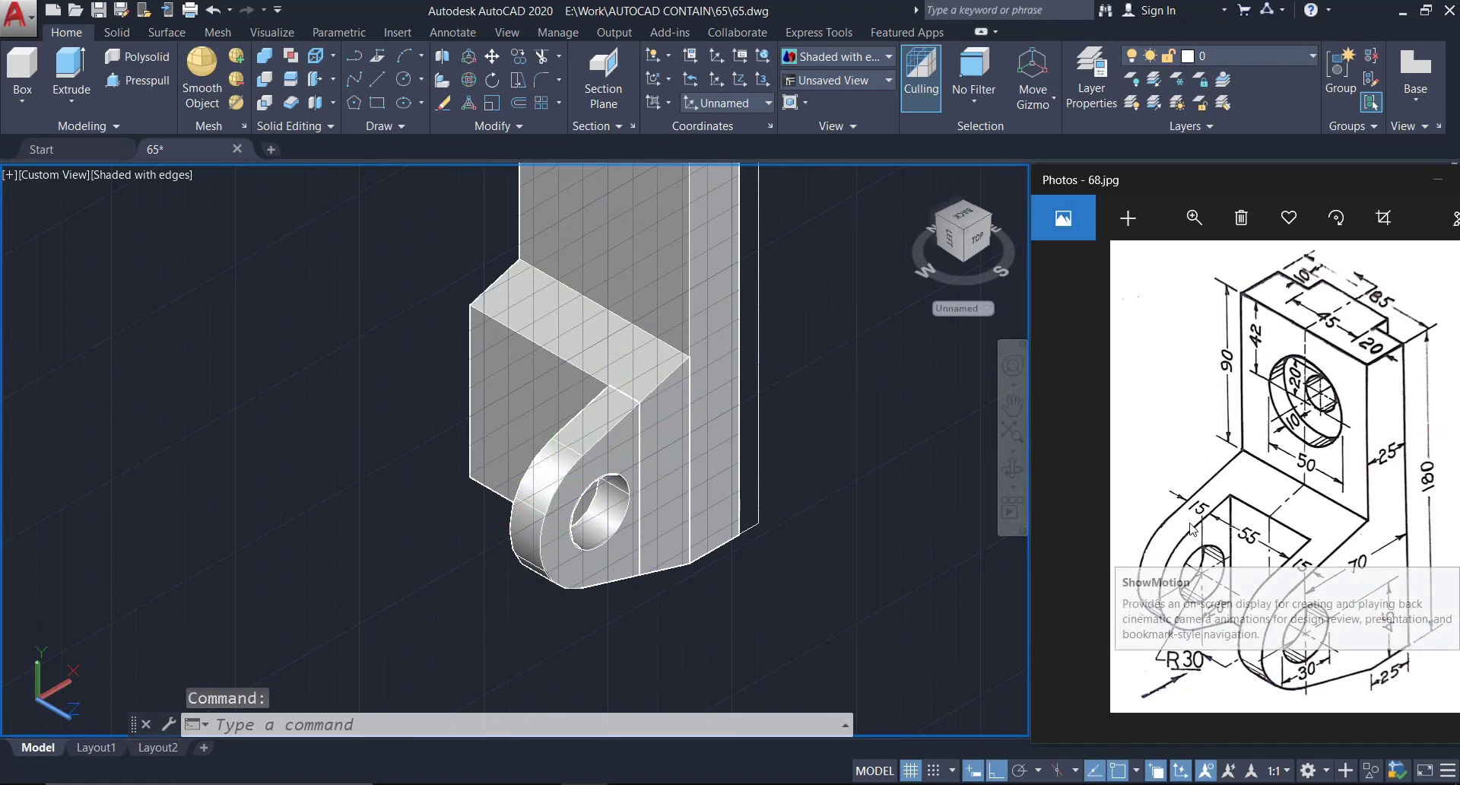
Copy the bored lug solid from its corner to the far side, giving two parallel lugs
scroll(511, 458, up, 1)
click(617, 453)
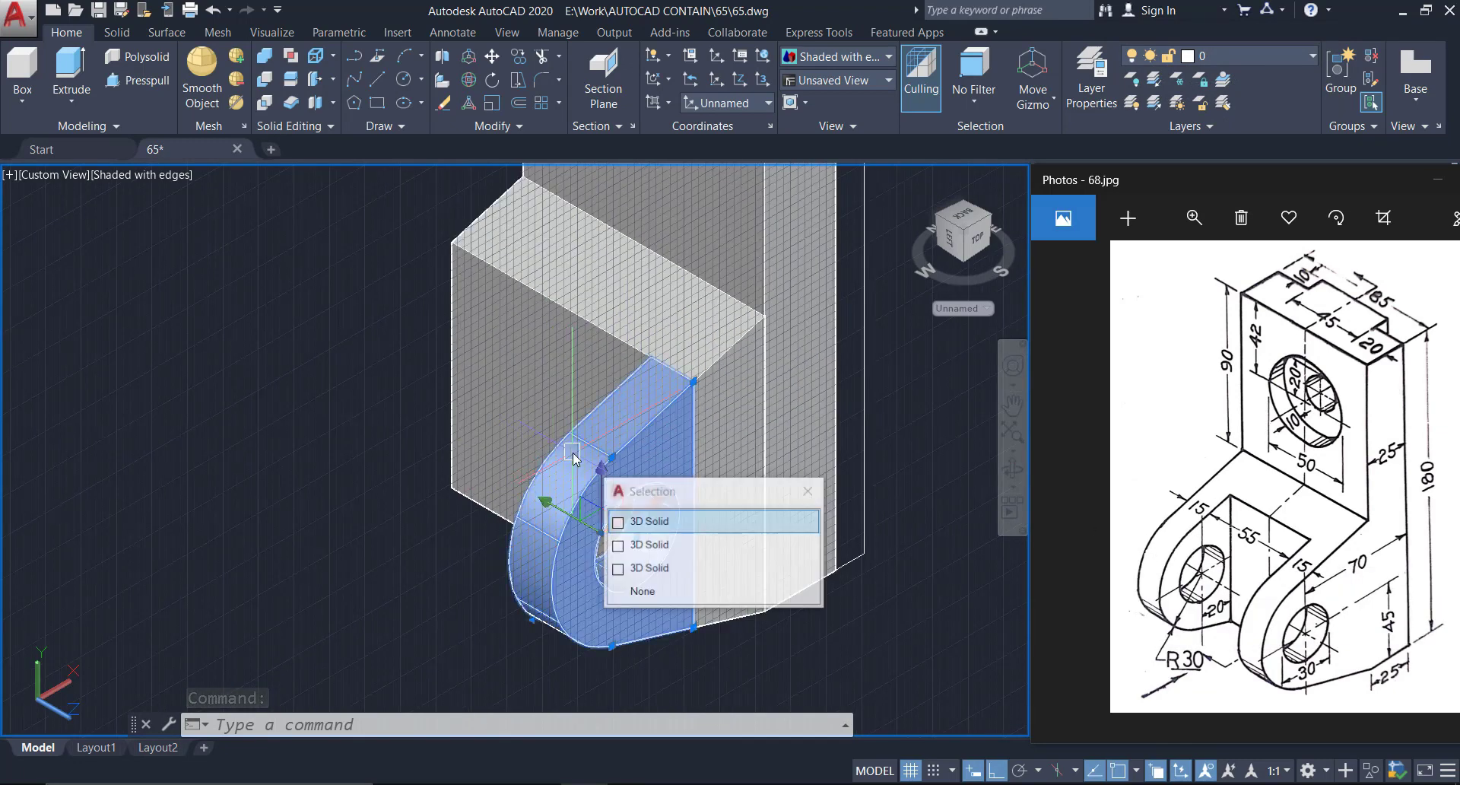
click(681, 523)
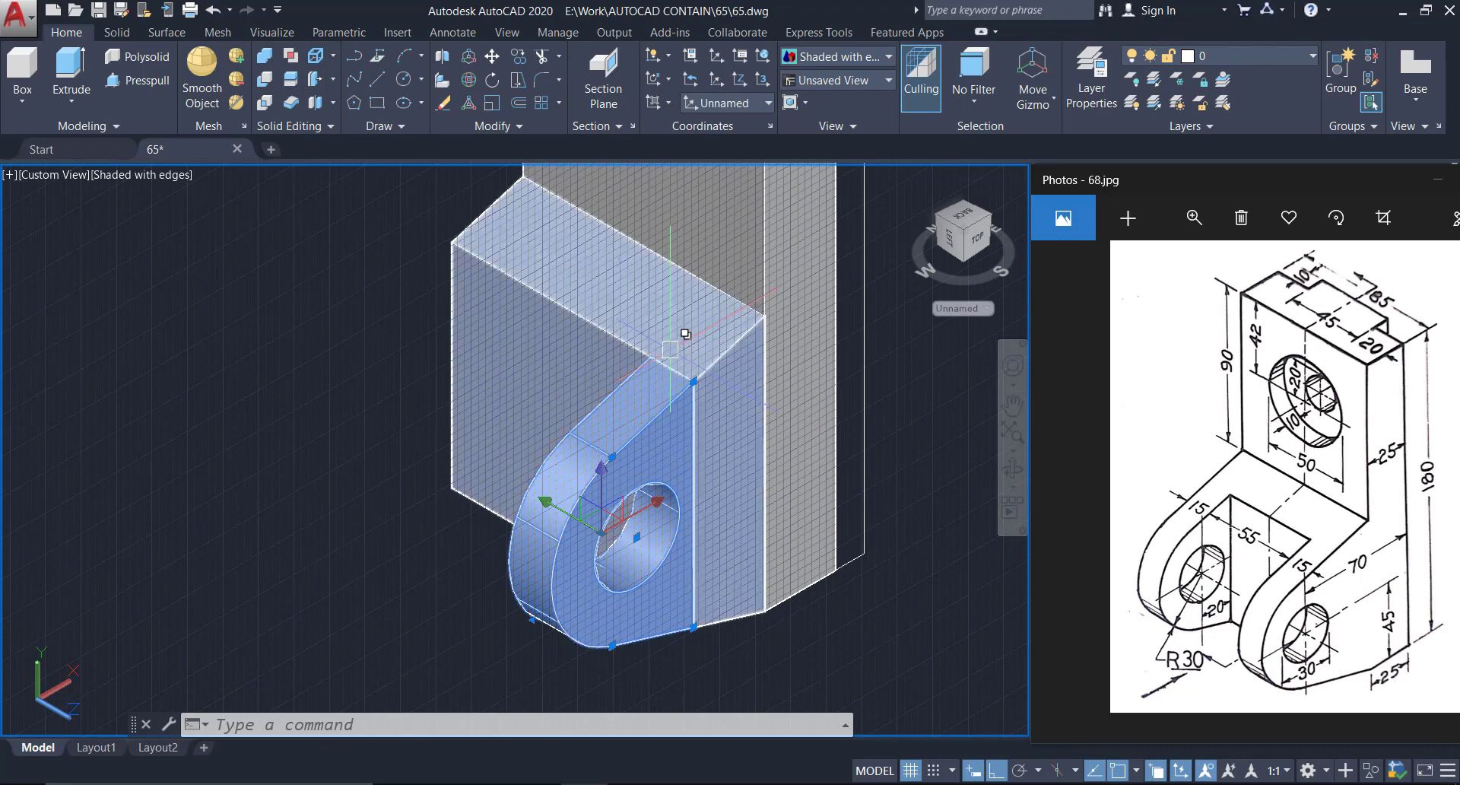
text(Co)
key(Return)
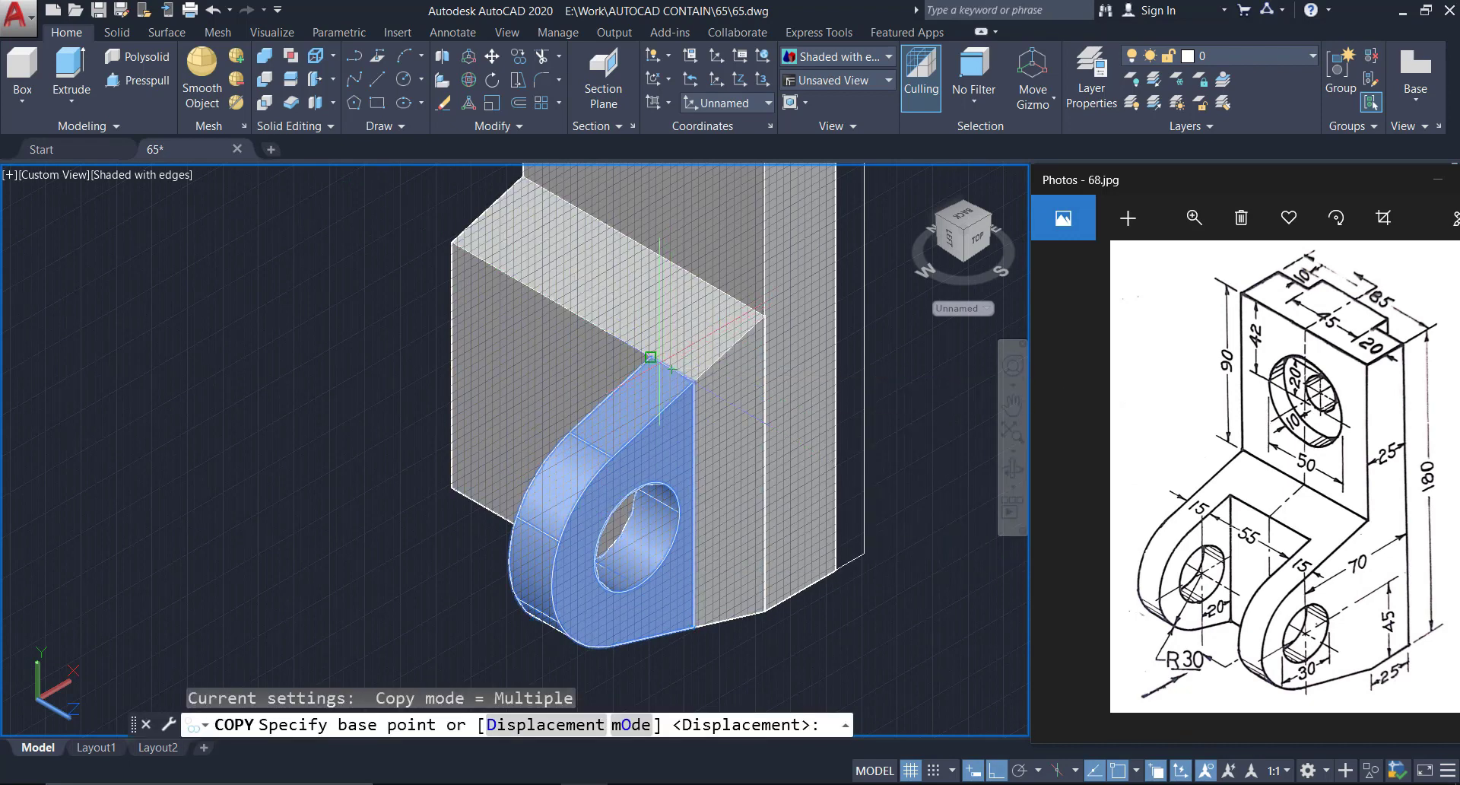
click(651, 357)
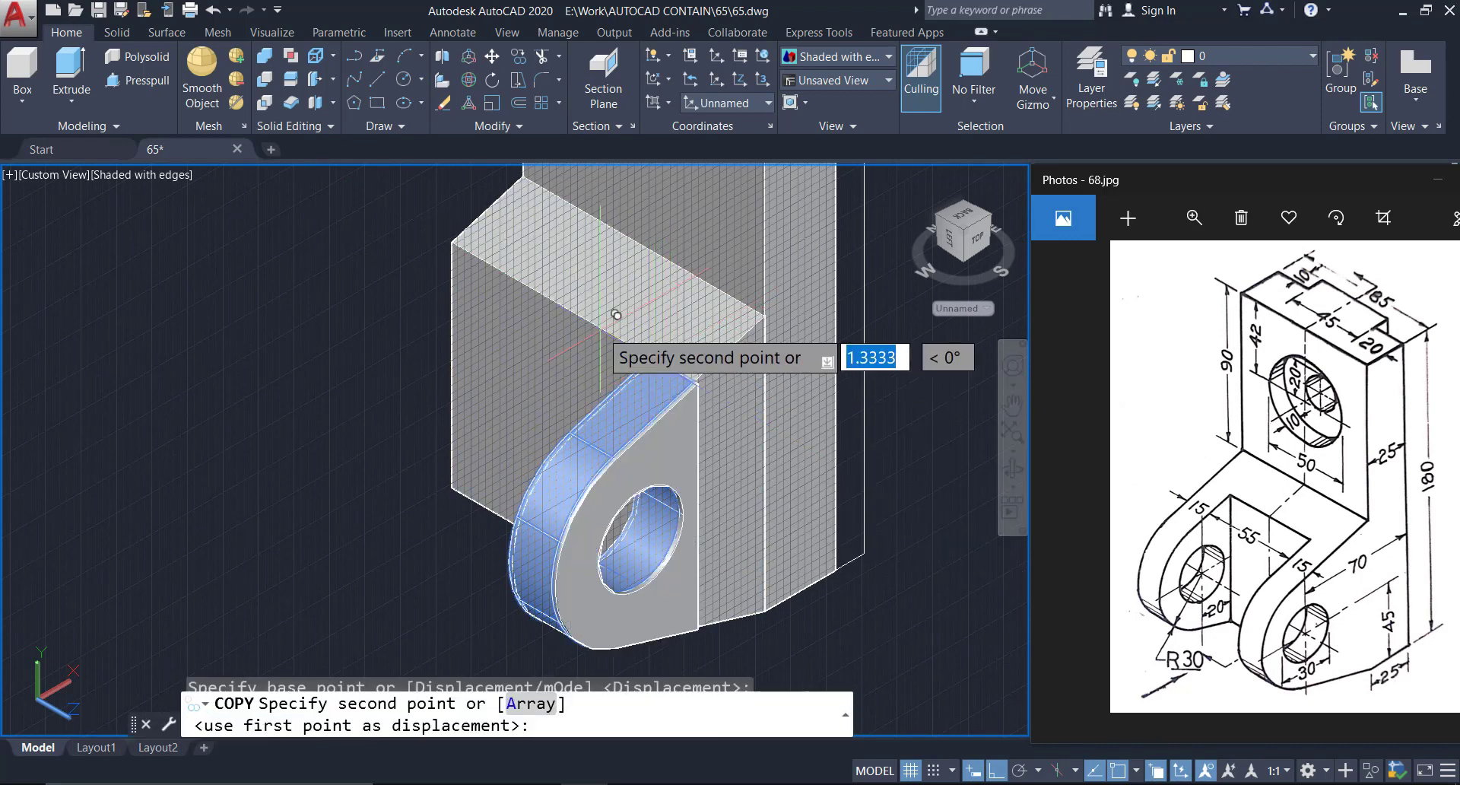
click(453, 241)
scroll(518, 354, down, 2)
key(Escape)
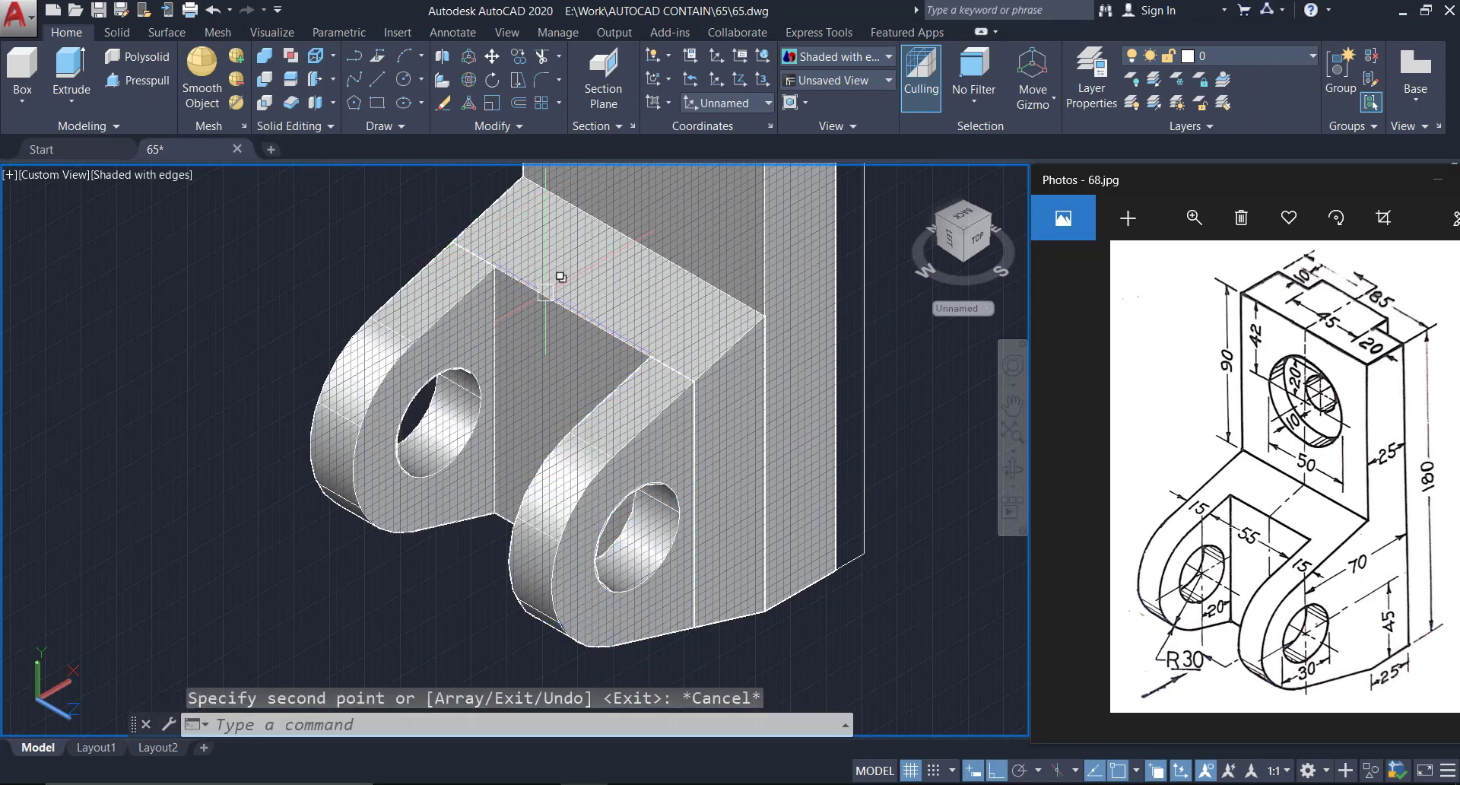
middle_drag(595, 358, 560, 517)
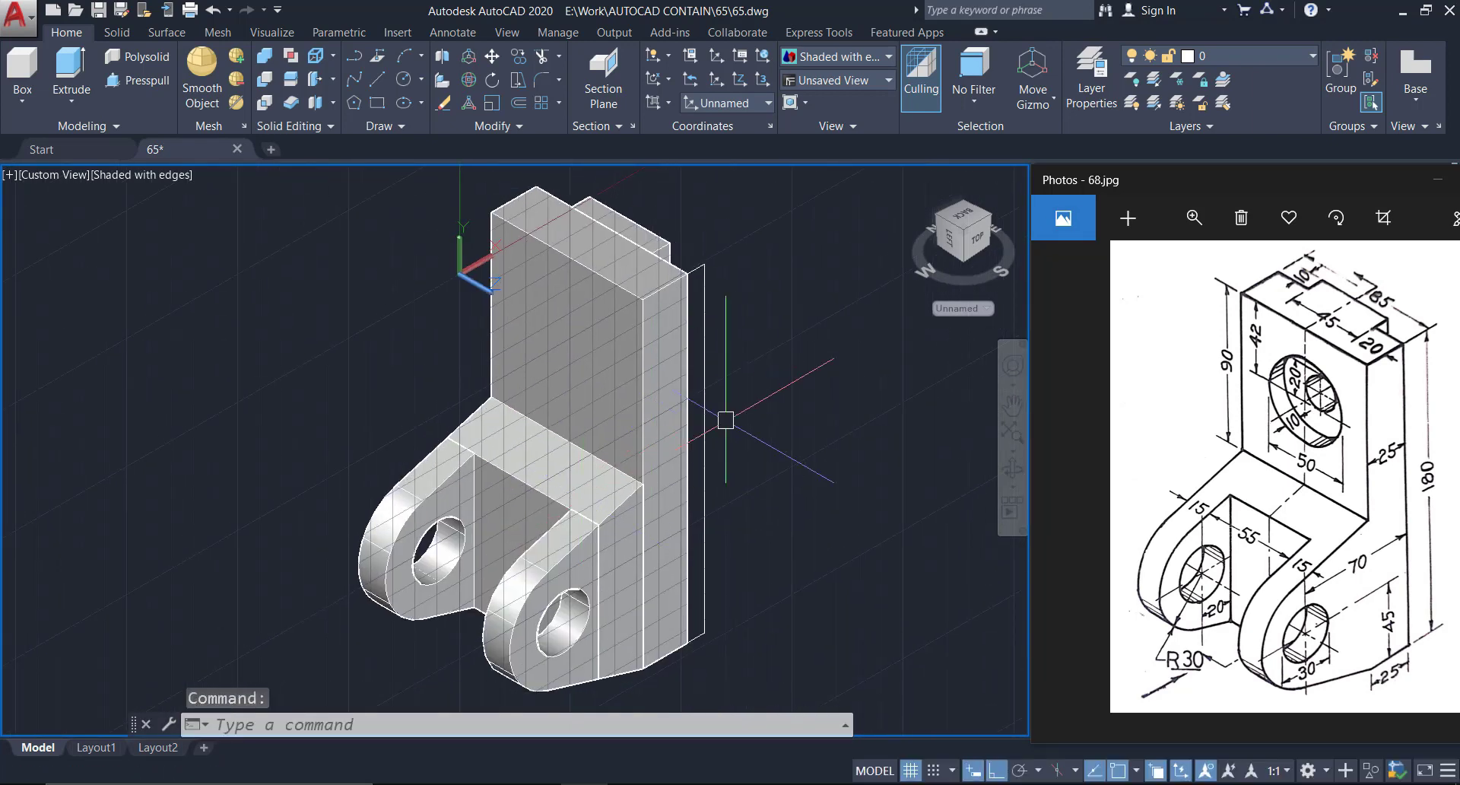
Union all the bracket pieces into a single solid
text(UNI)
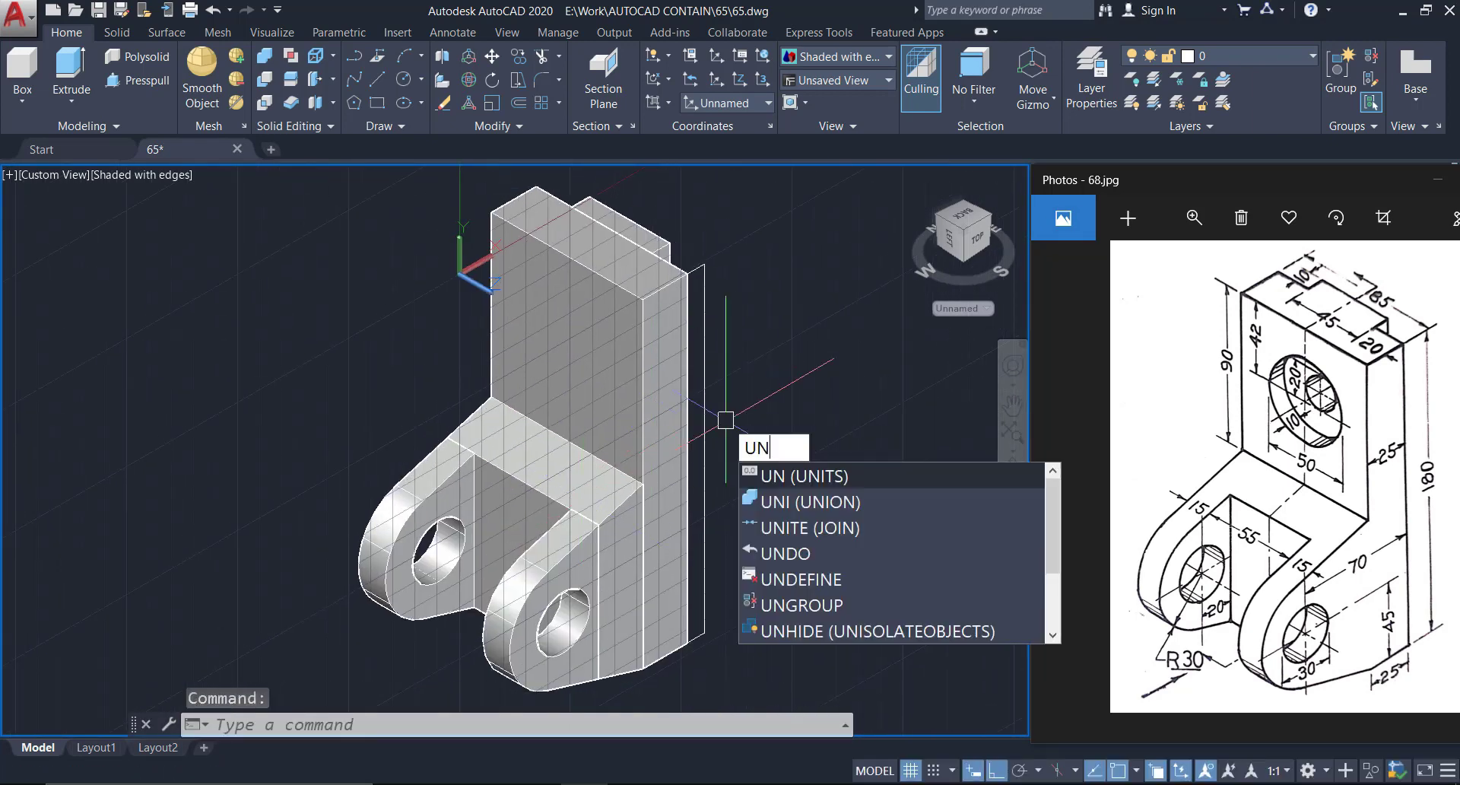
key(Return)
scroll(753, 297, down, 2)
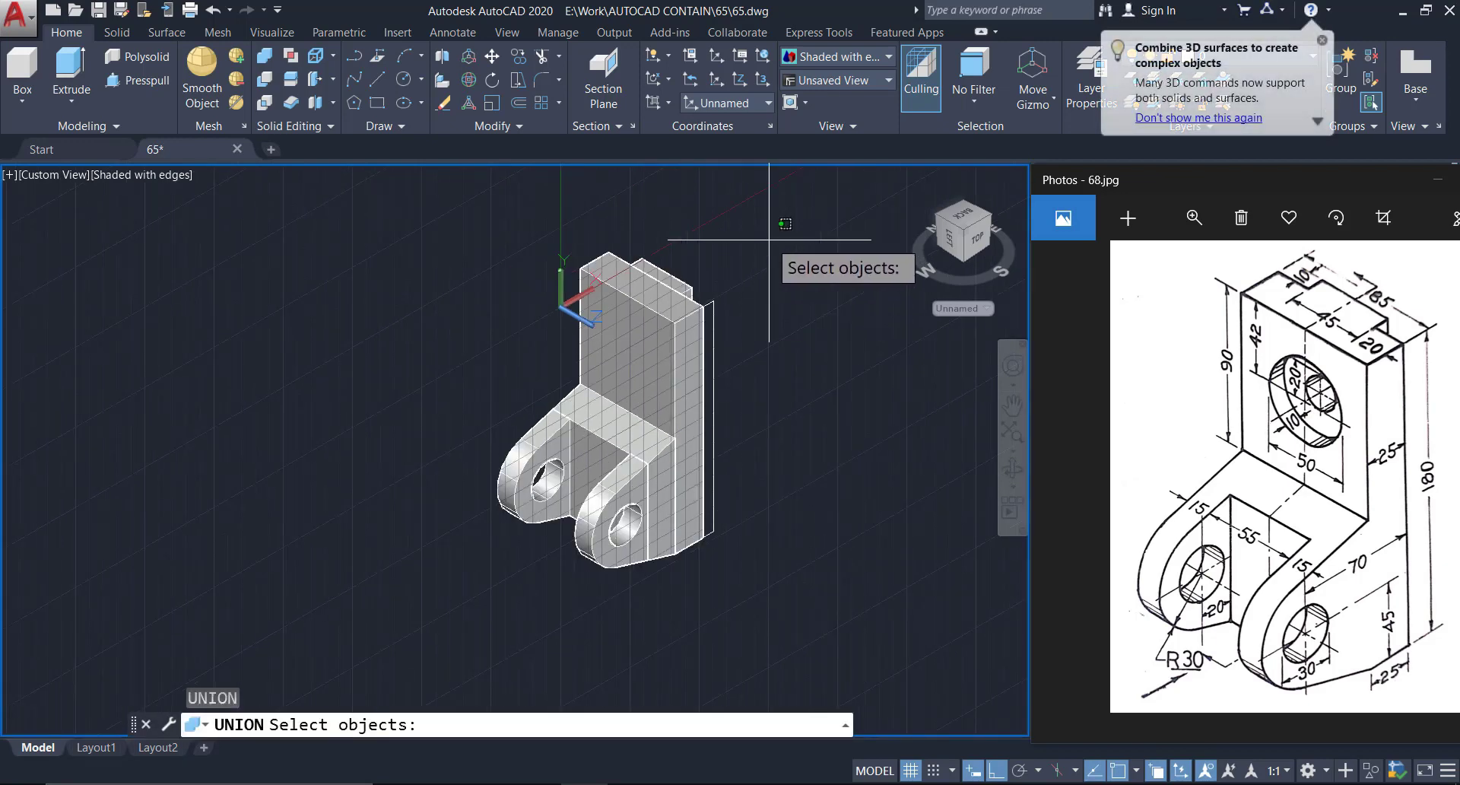
click(779, 242)
click(466, 609)
scroll(662, 495, up, 2)
key(Return)
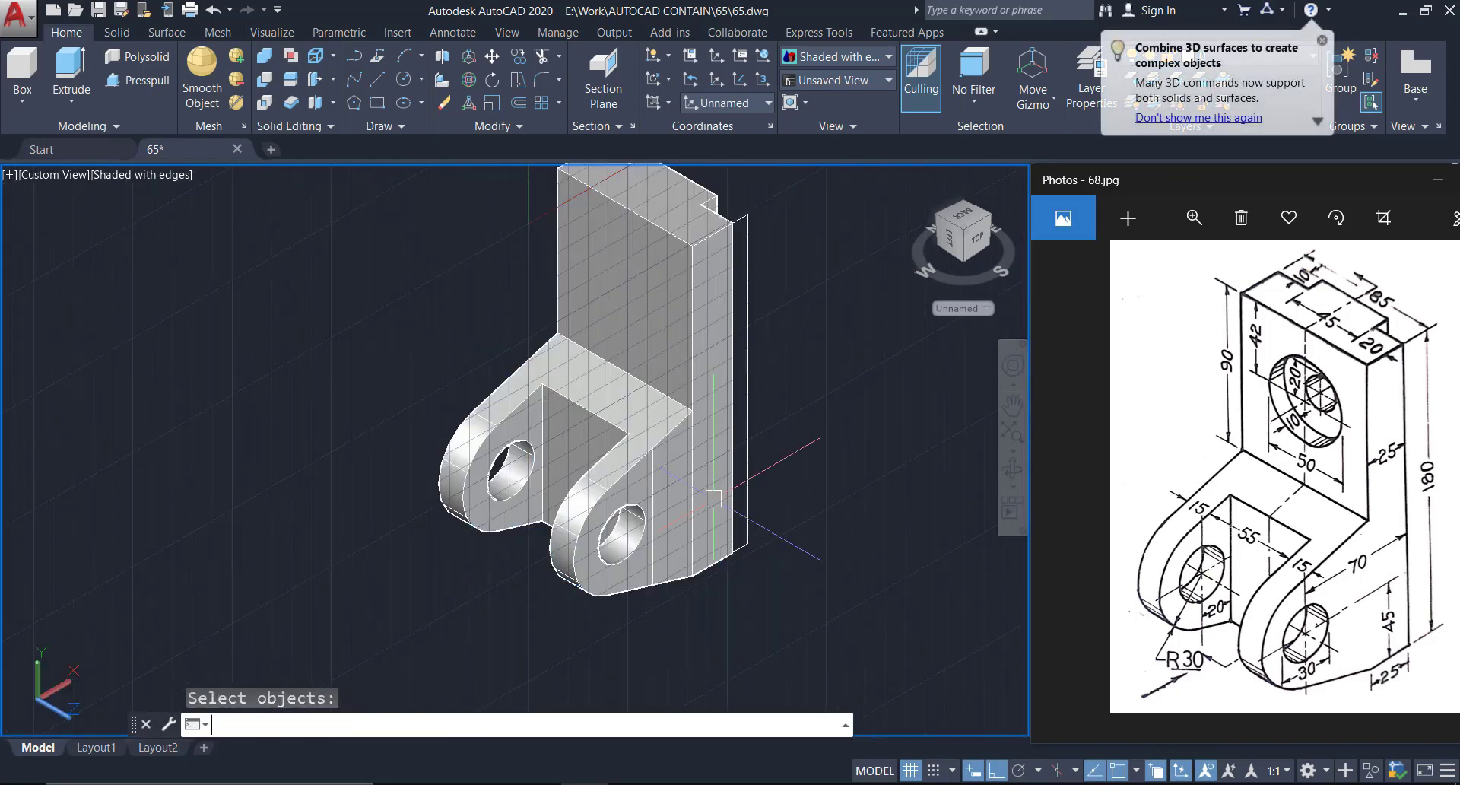
Erase the leftover thin slab and turn the grid off with F7
click(679, 346)
scroll(679, 347, down, 2)
key(Escape)
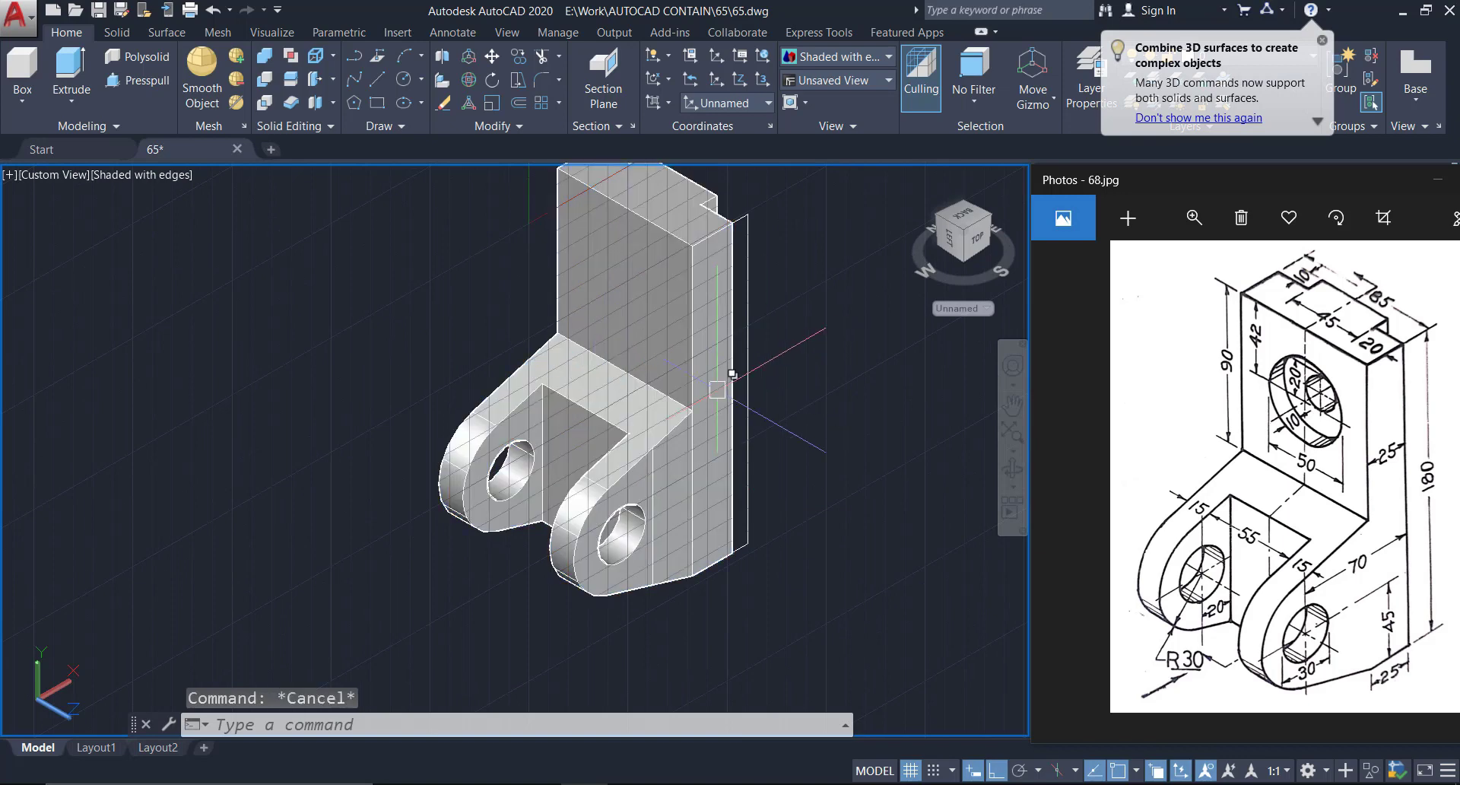
click(621, 210)
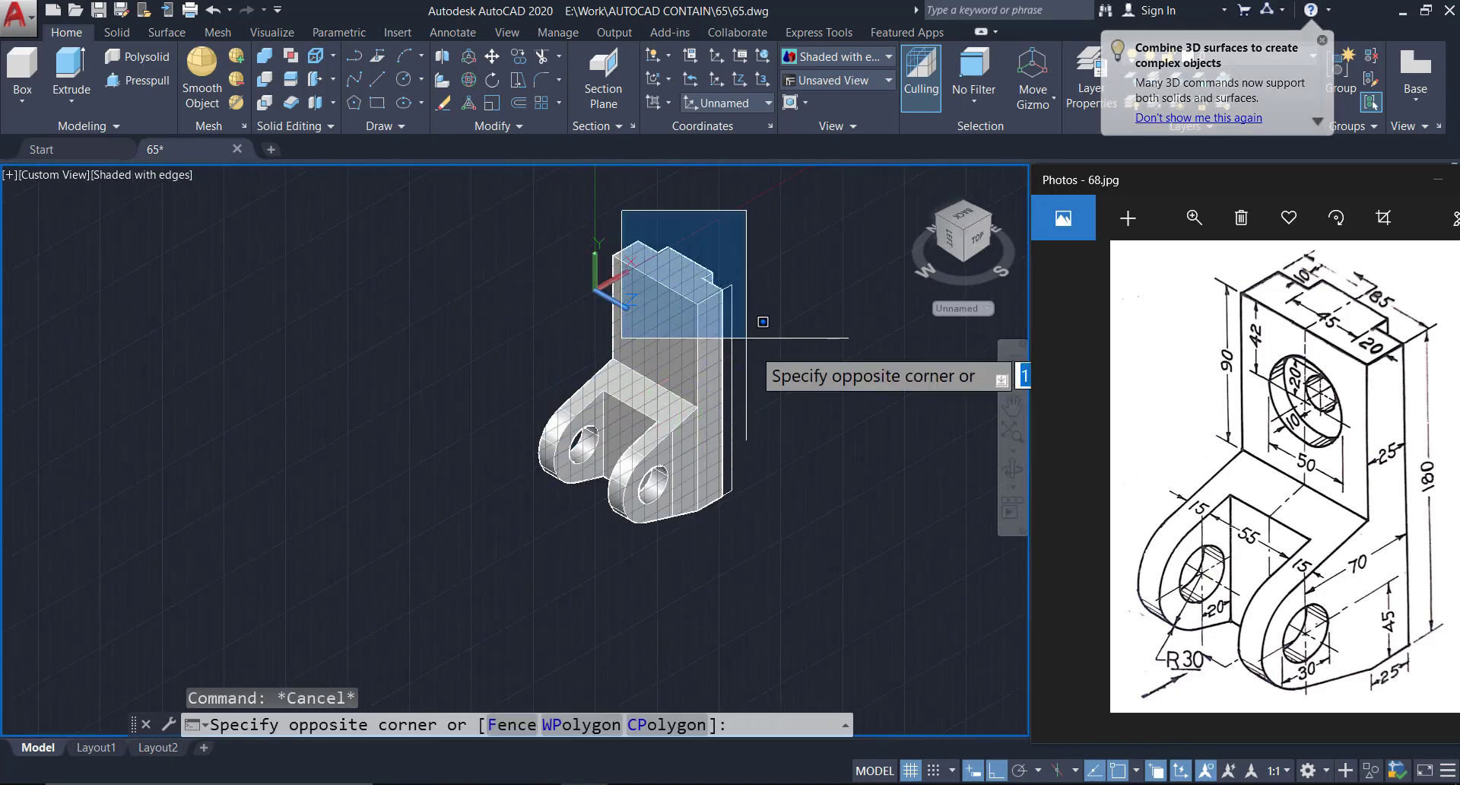
click(816, 551)
scroll(754, 462, up, 2)
text(E)
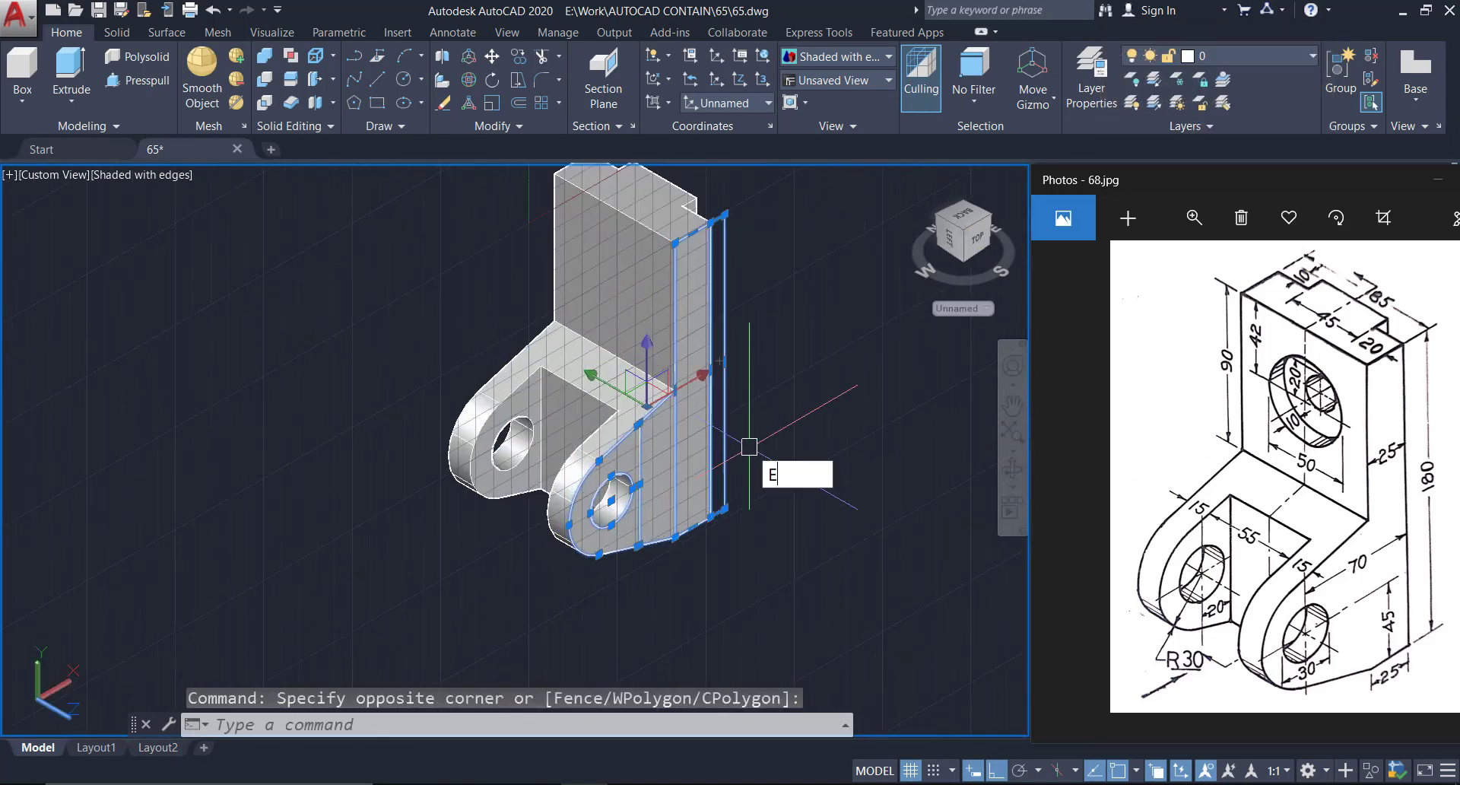
key(Return)
mouse_move(749, 446)
middle_down()
mouse_move(664, 525)
mouse_move(585, 483)
middle_up()
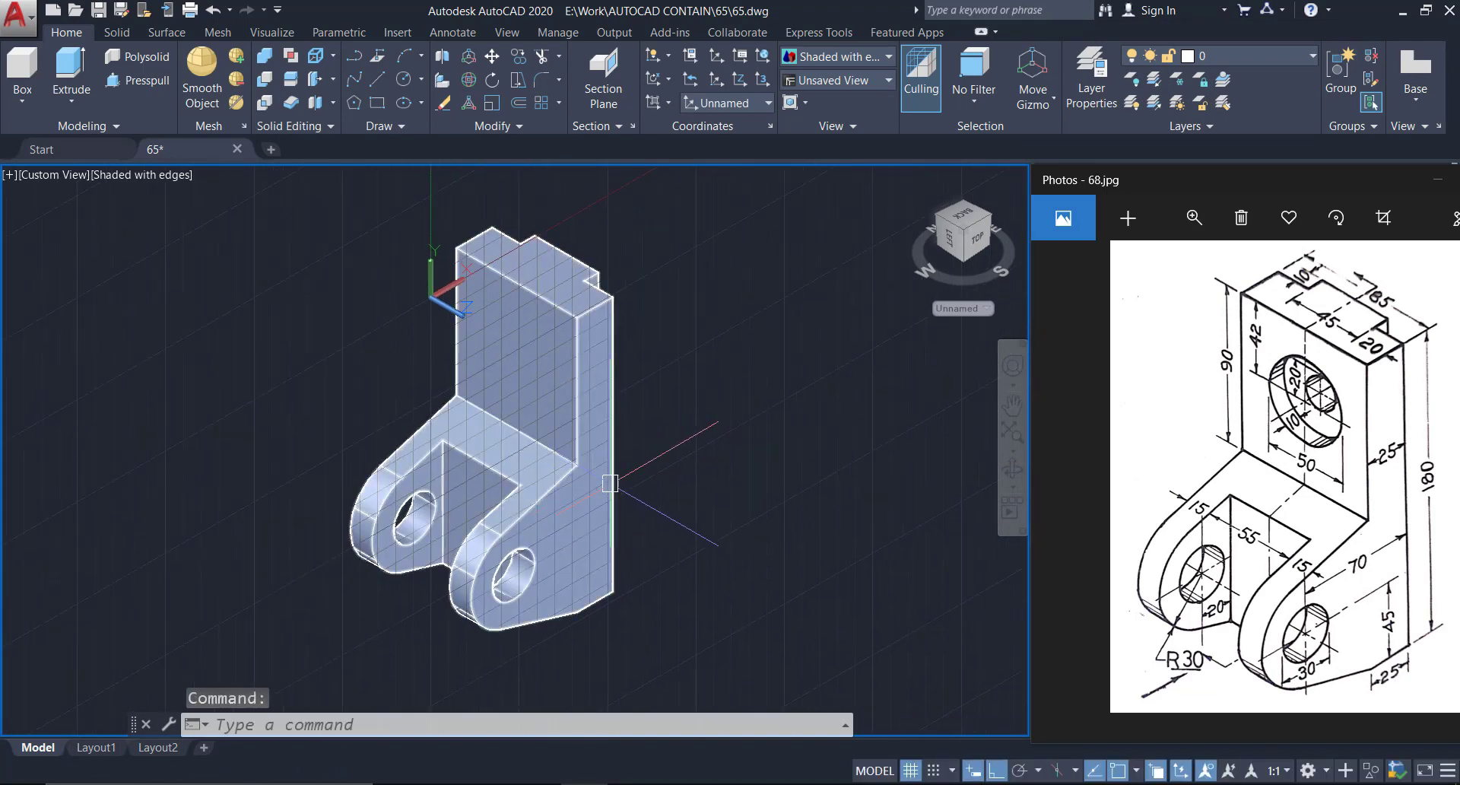
key(F7)
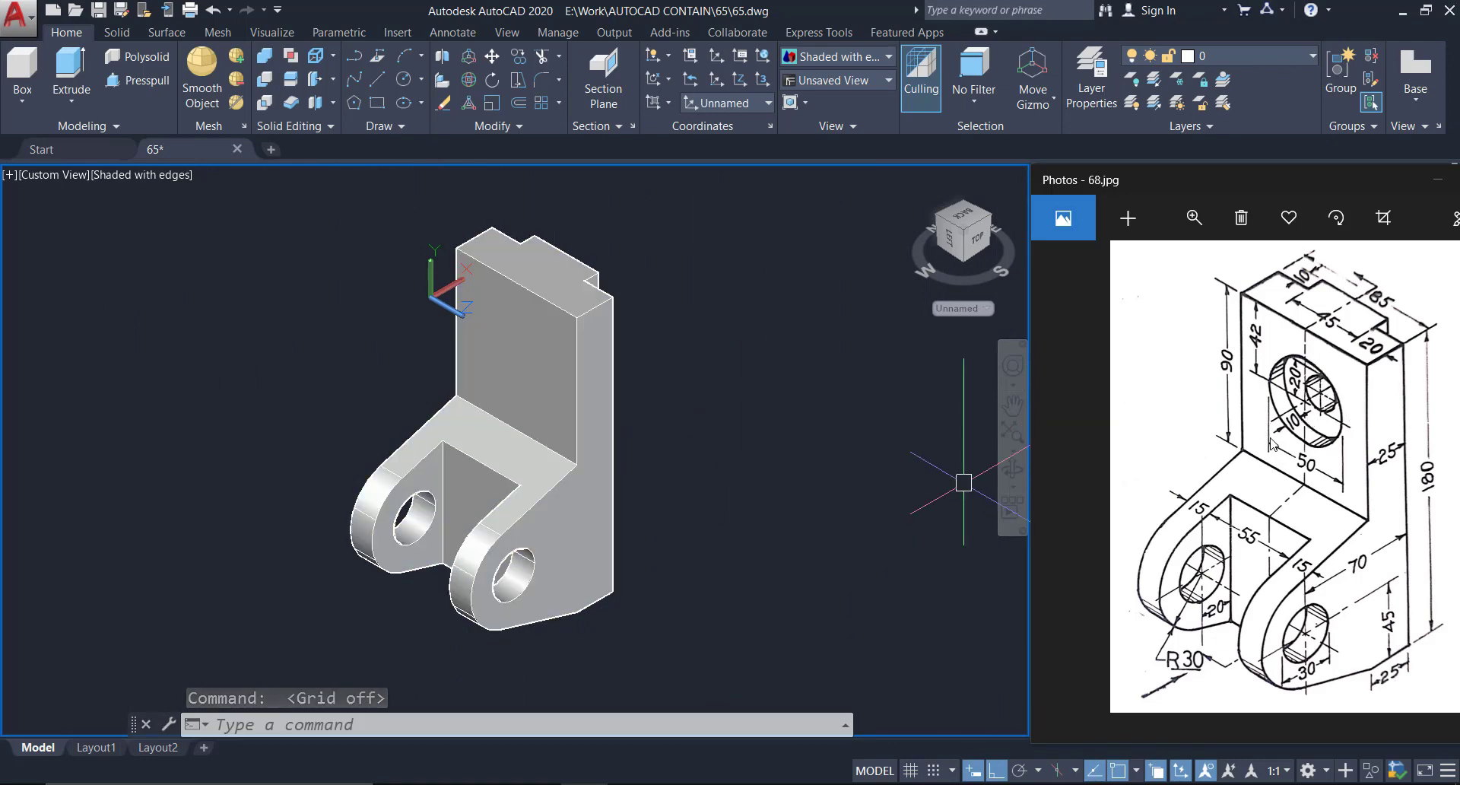
Draw a 20-diameter circle on the upright plate's front face
scroll(495, 348, up, 2)
scroll(533, 346, up, 1)
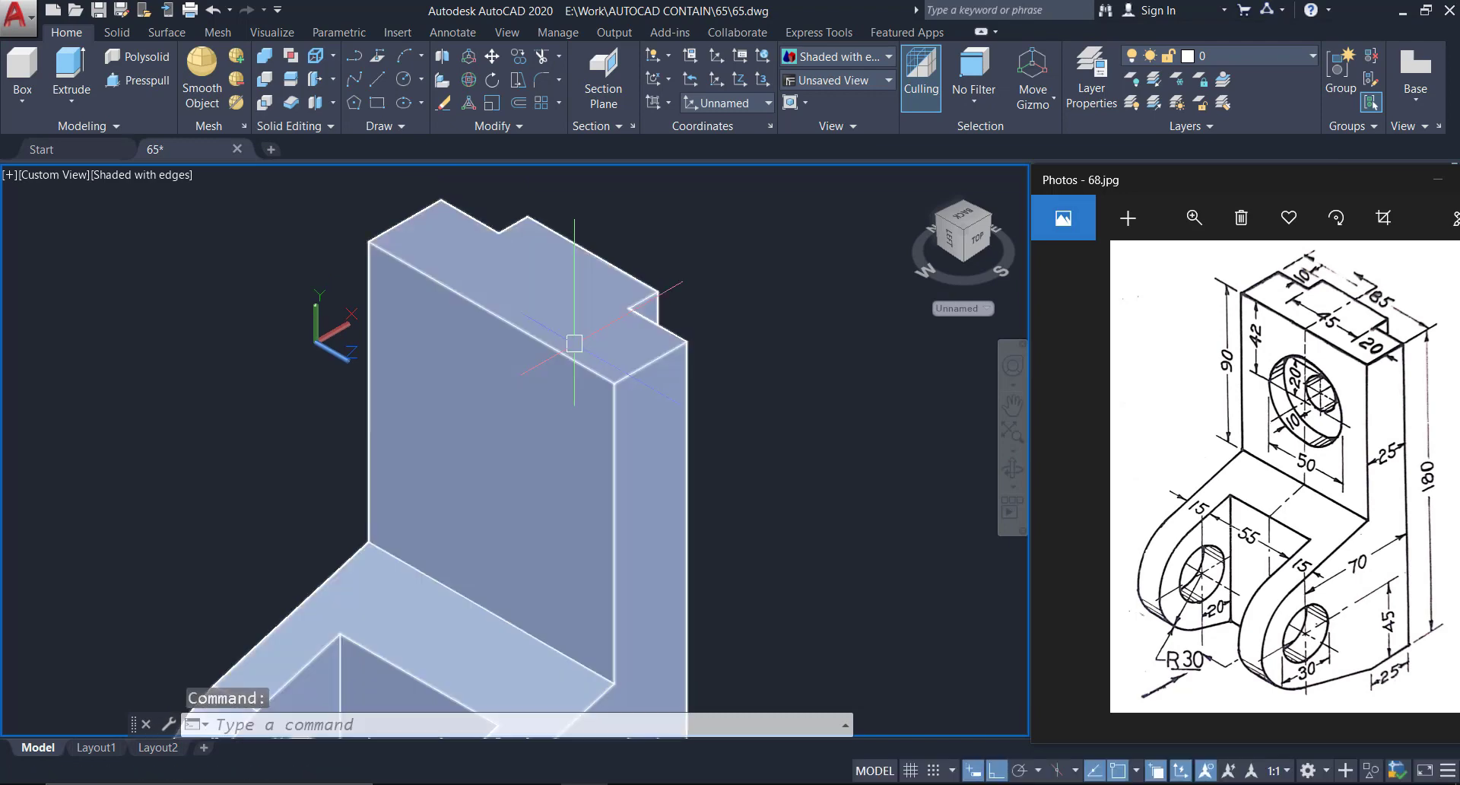
text(C)
key(Return)
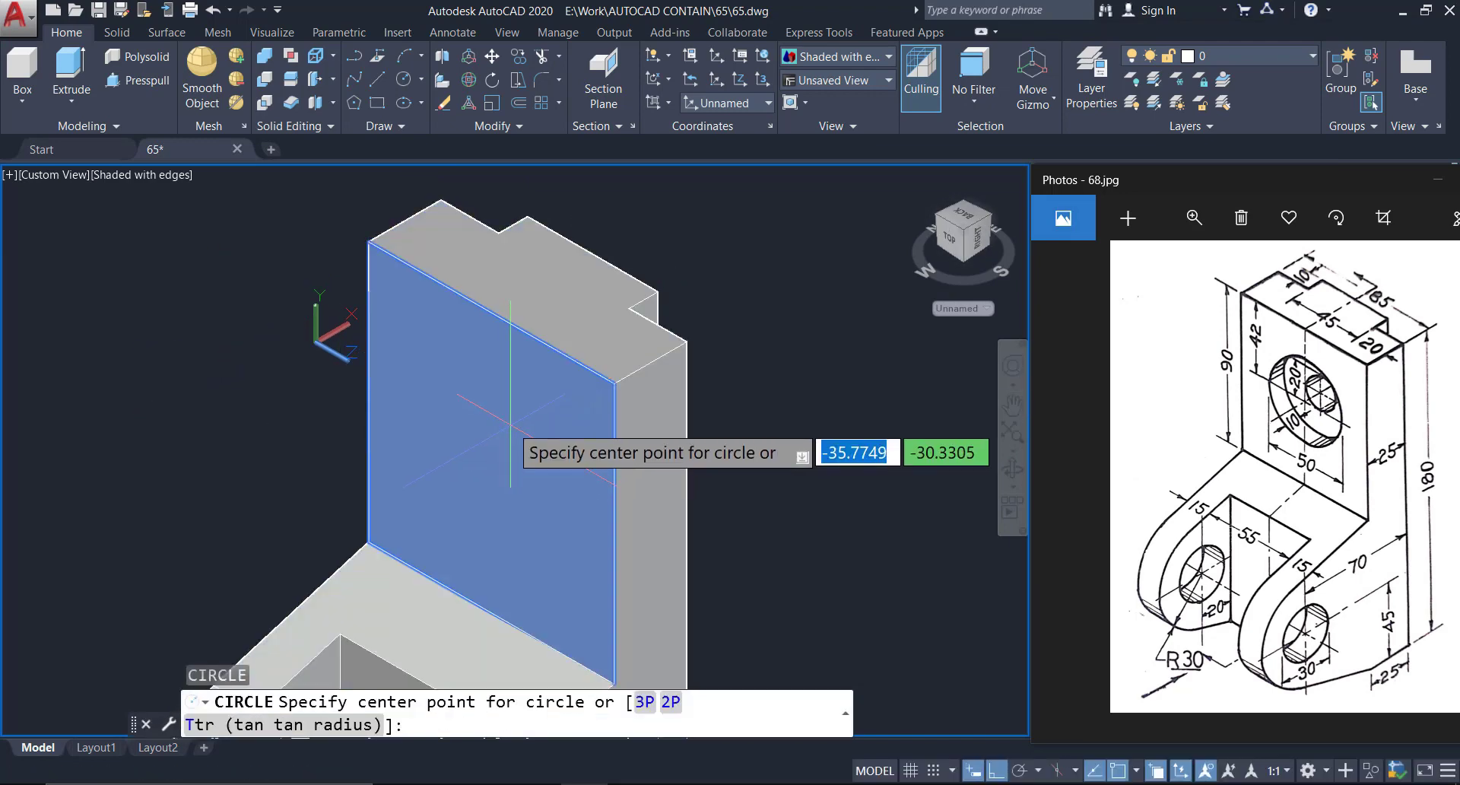
click(492, 312)
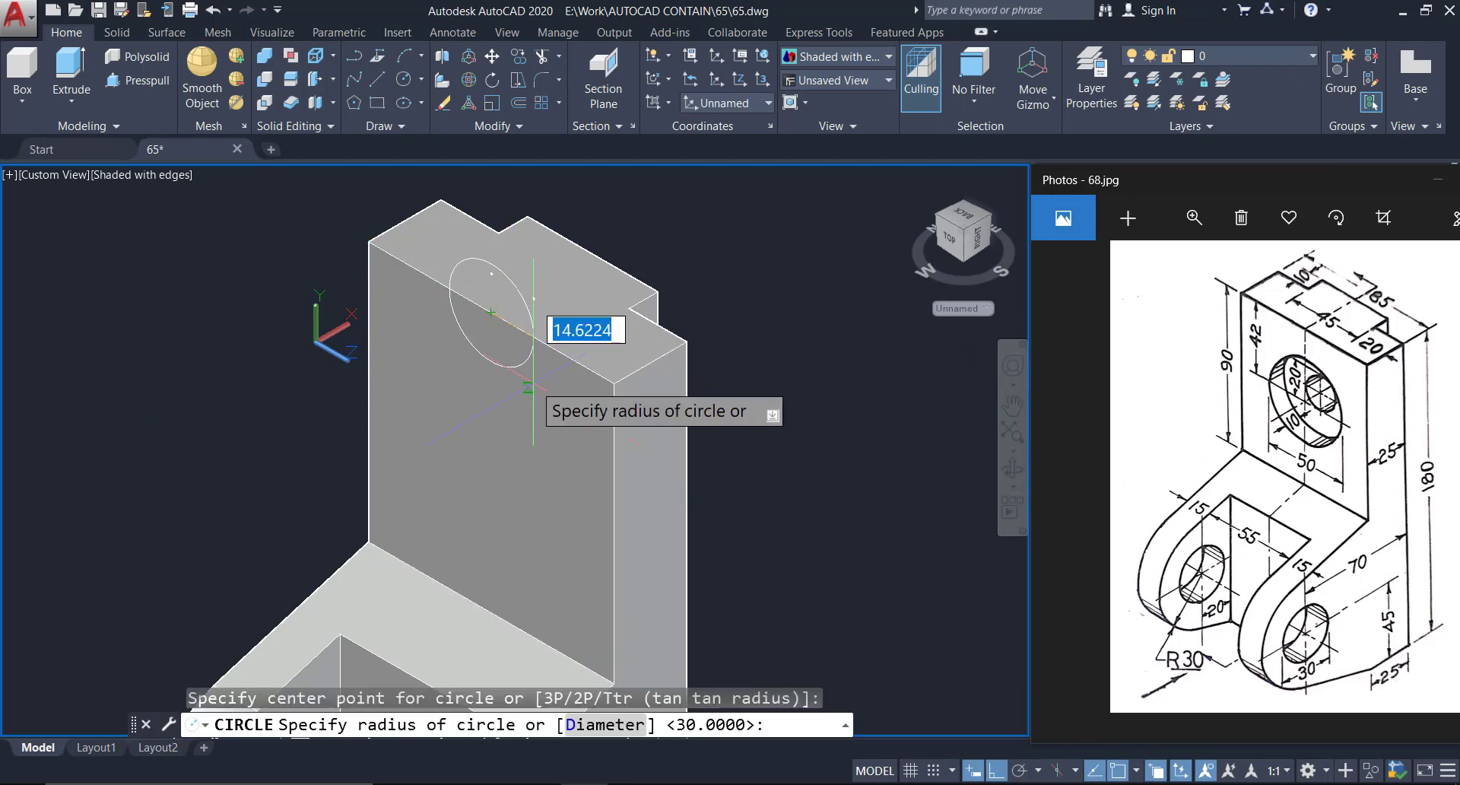
key(Return)
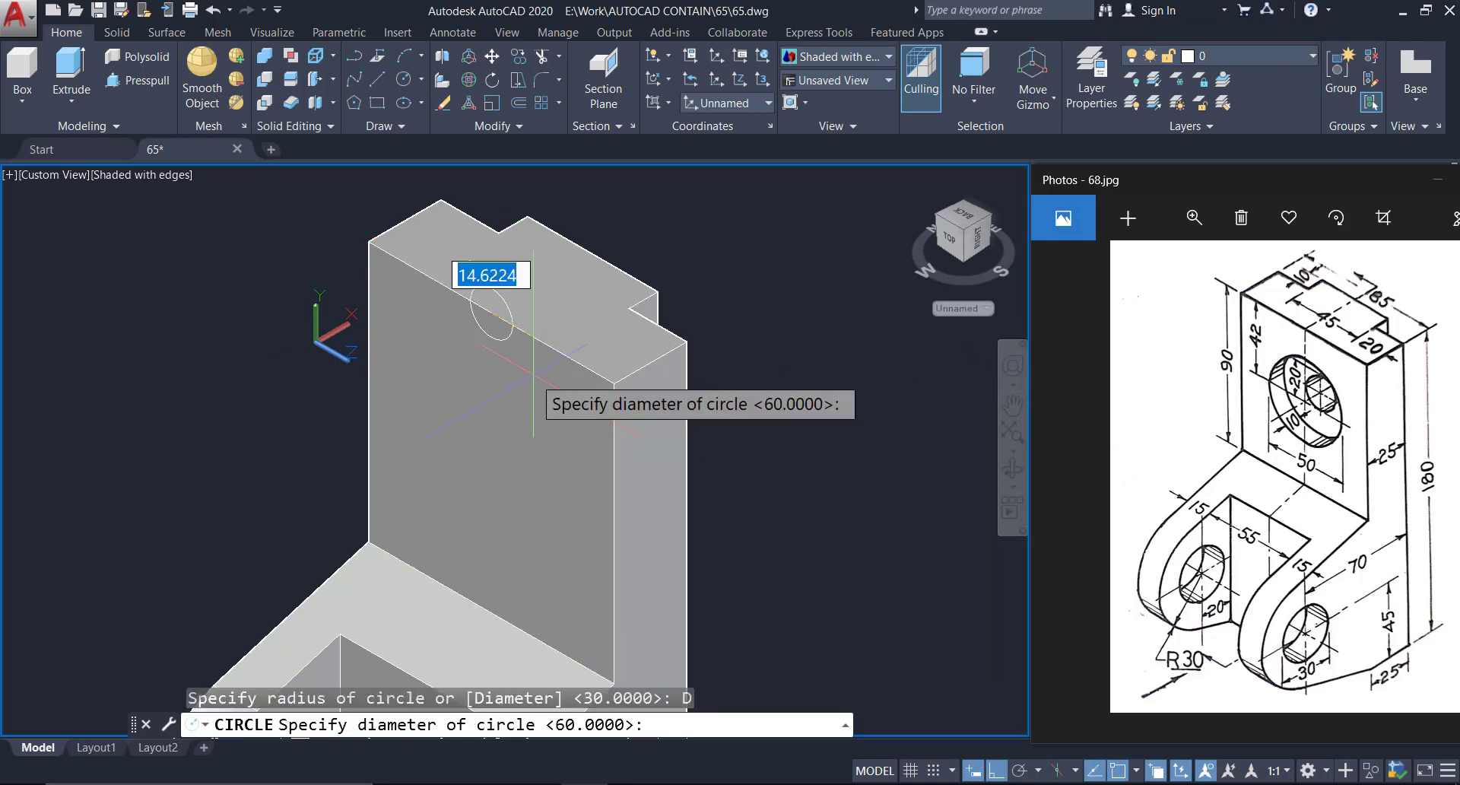
text(20)
key(Return)
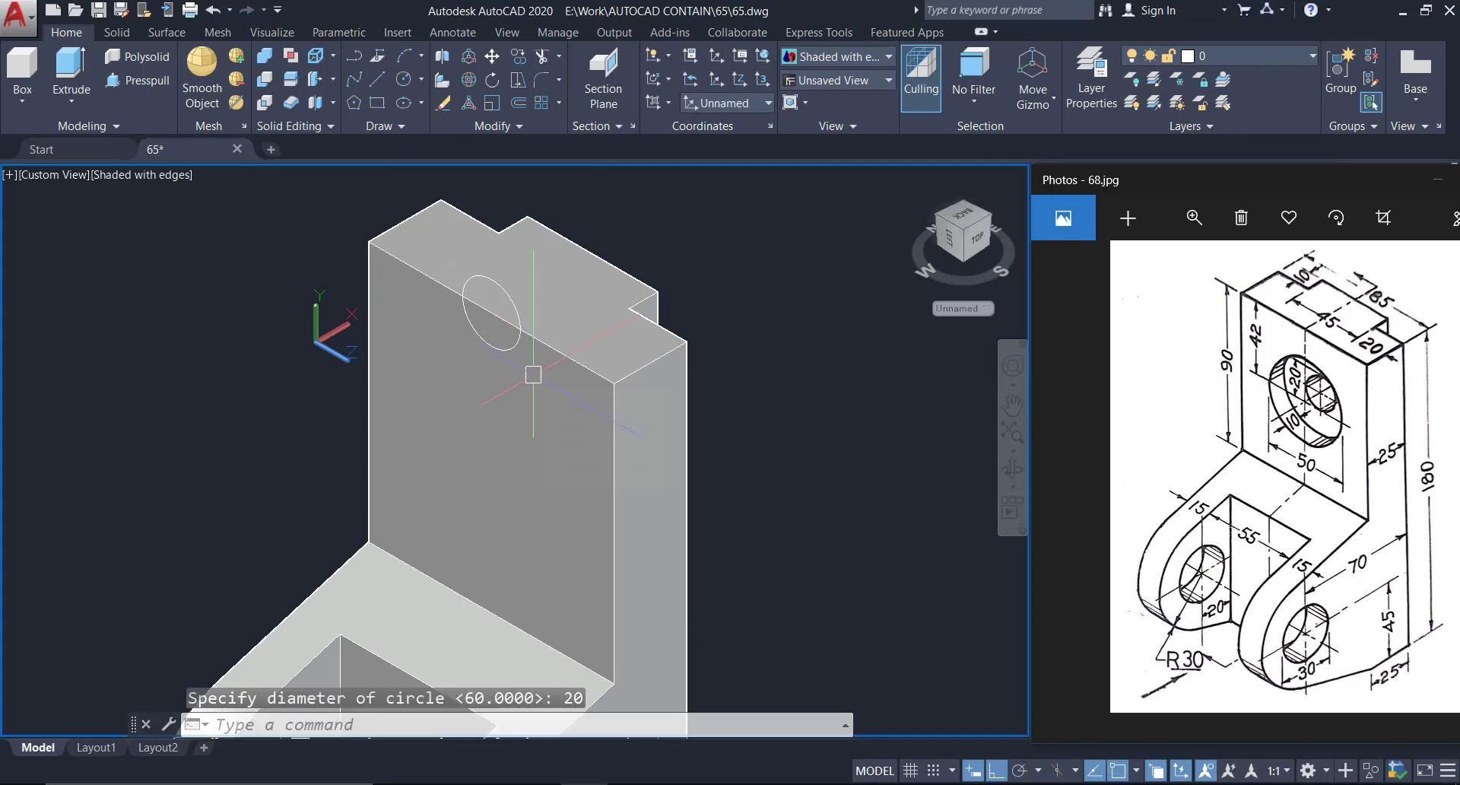
text(C)
Draw a concentric 50-diameter circle at the same centre and select both circles
key(Return)
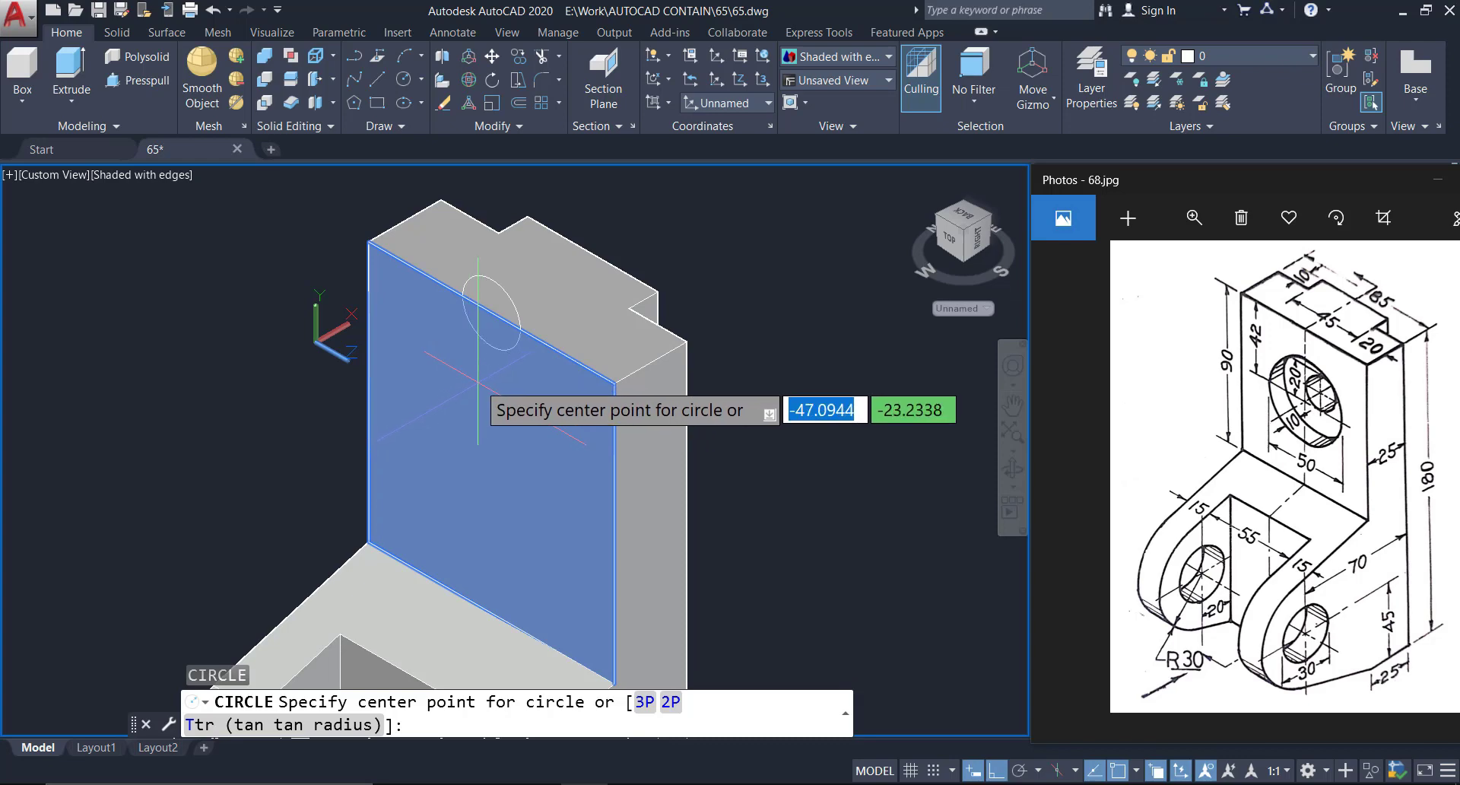
click(491, 312)
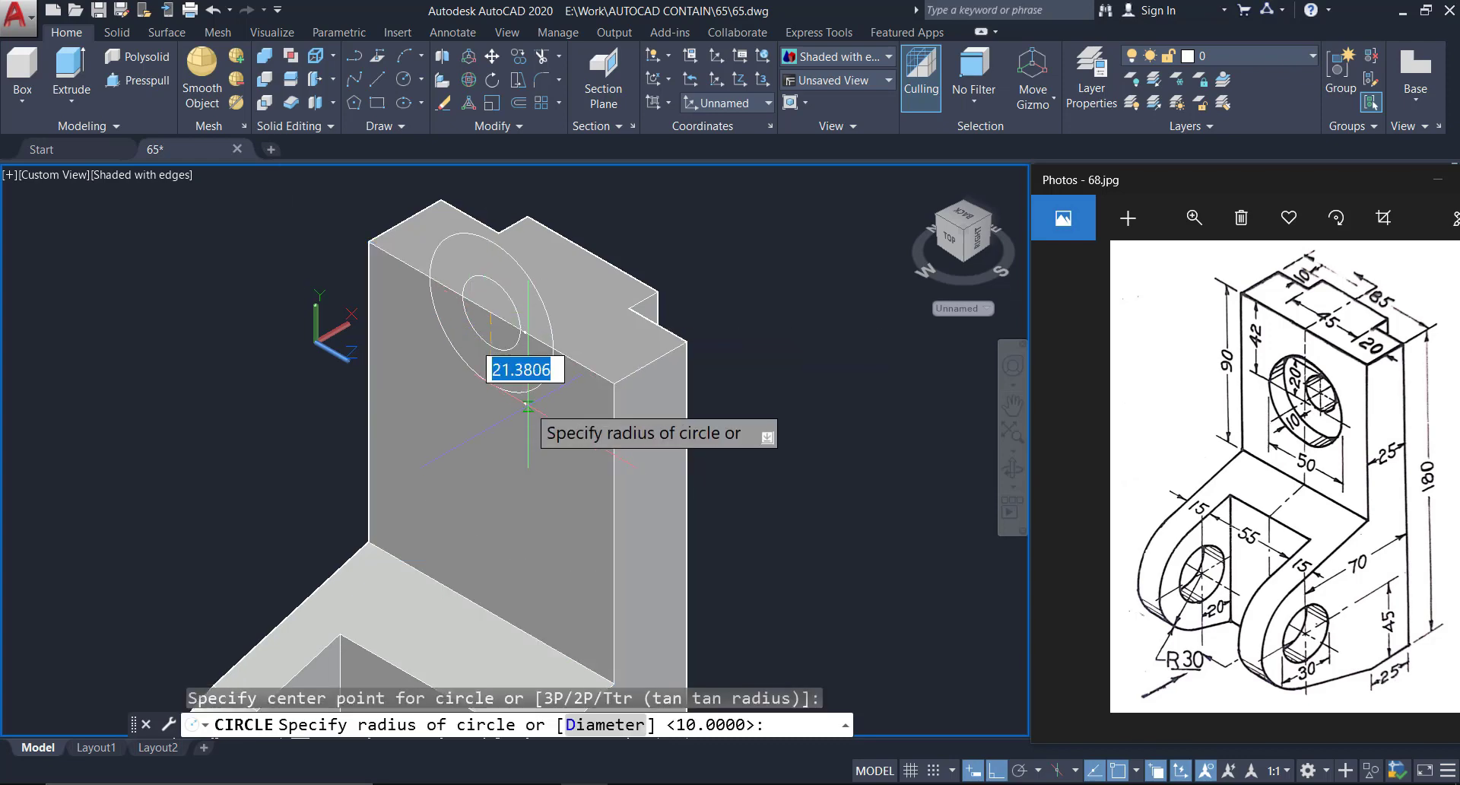
text(D)
key(Return)
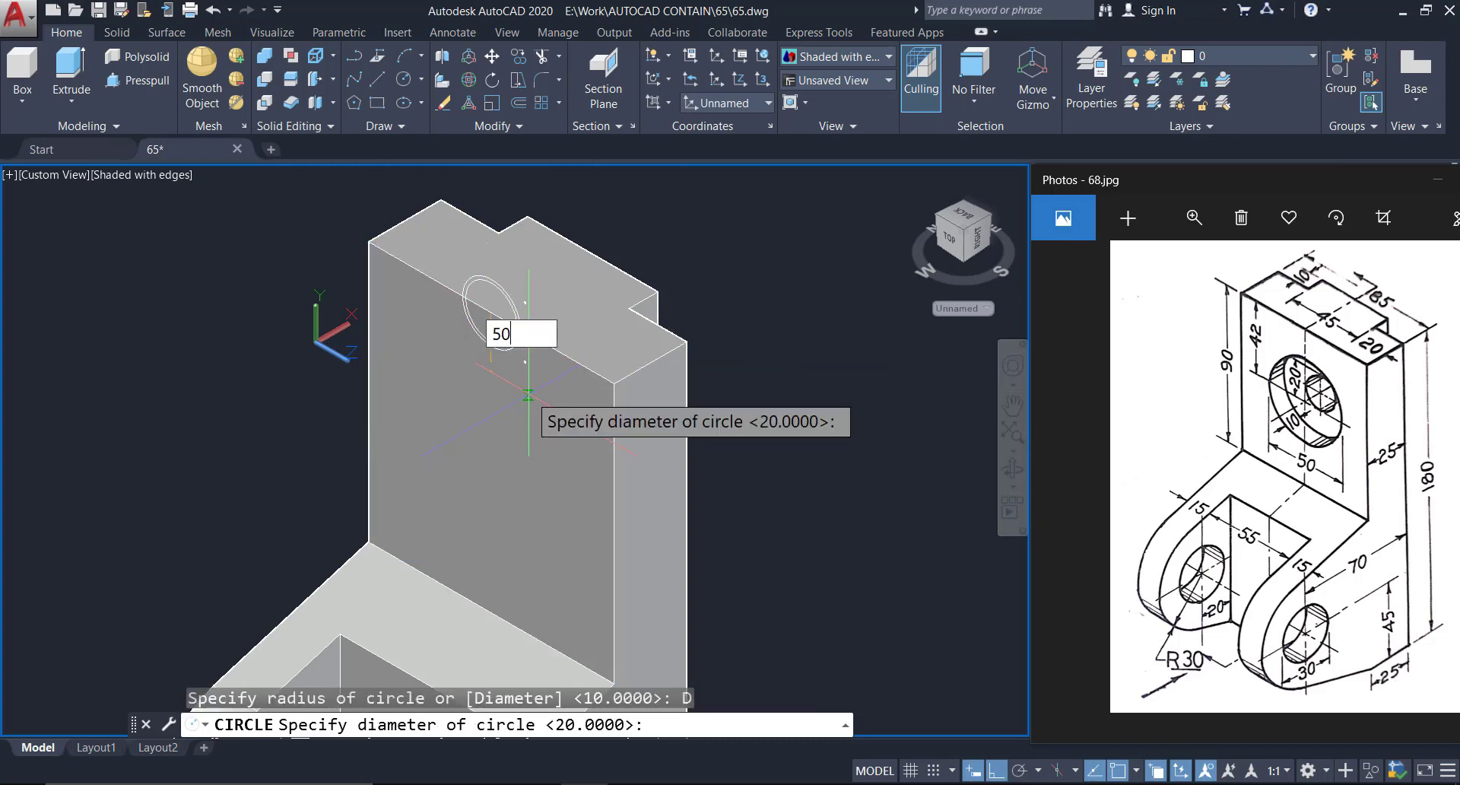
key(Return)
shift+middle_drag(527, 394, 468, 314)
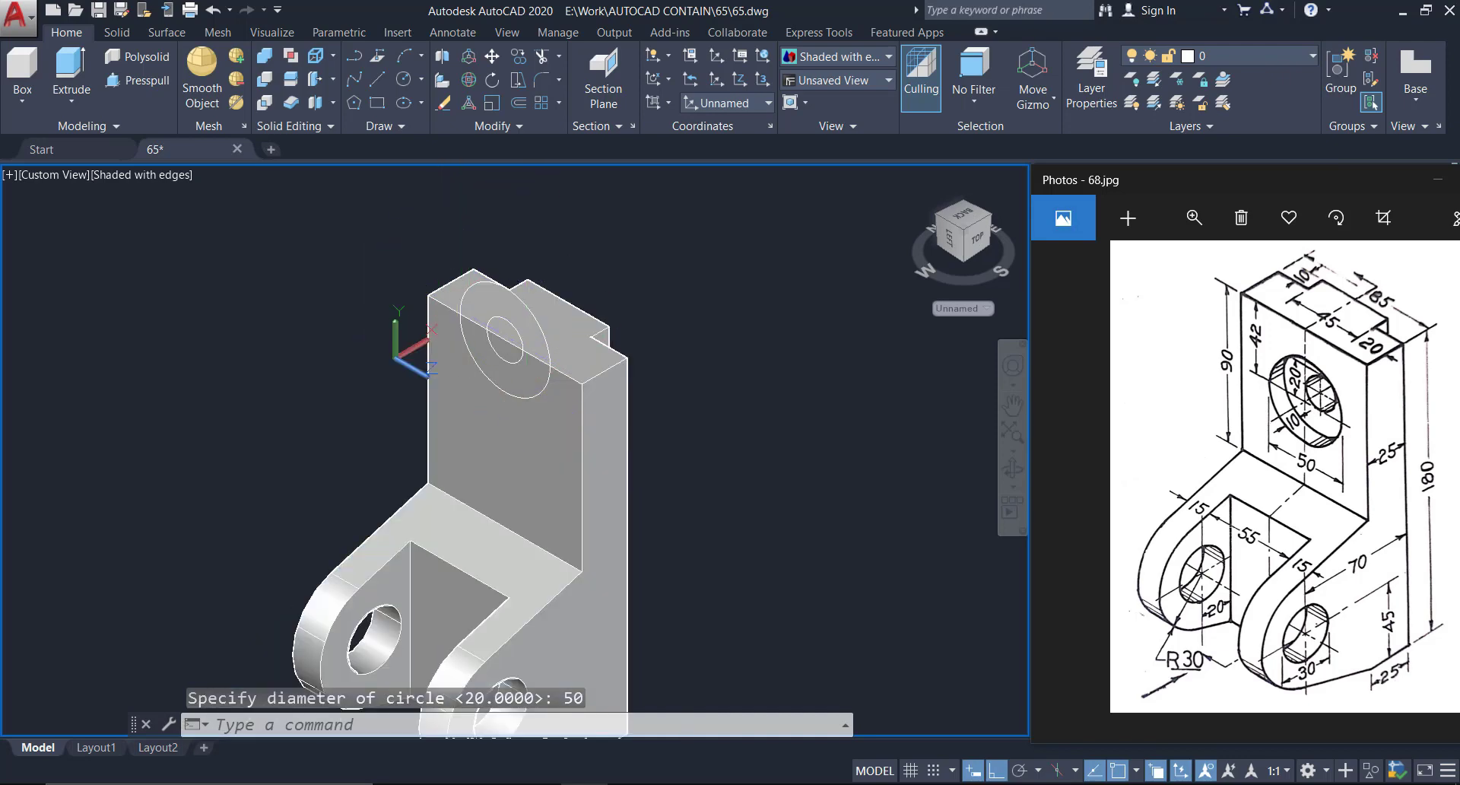
click(426, 278)
click(585, 414)
text(M)
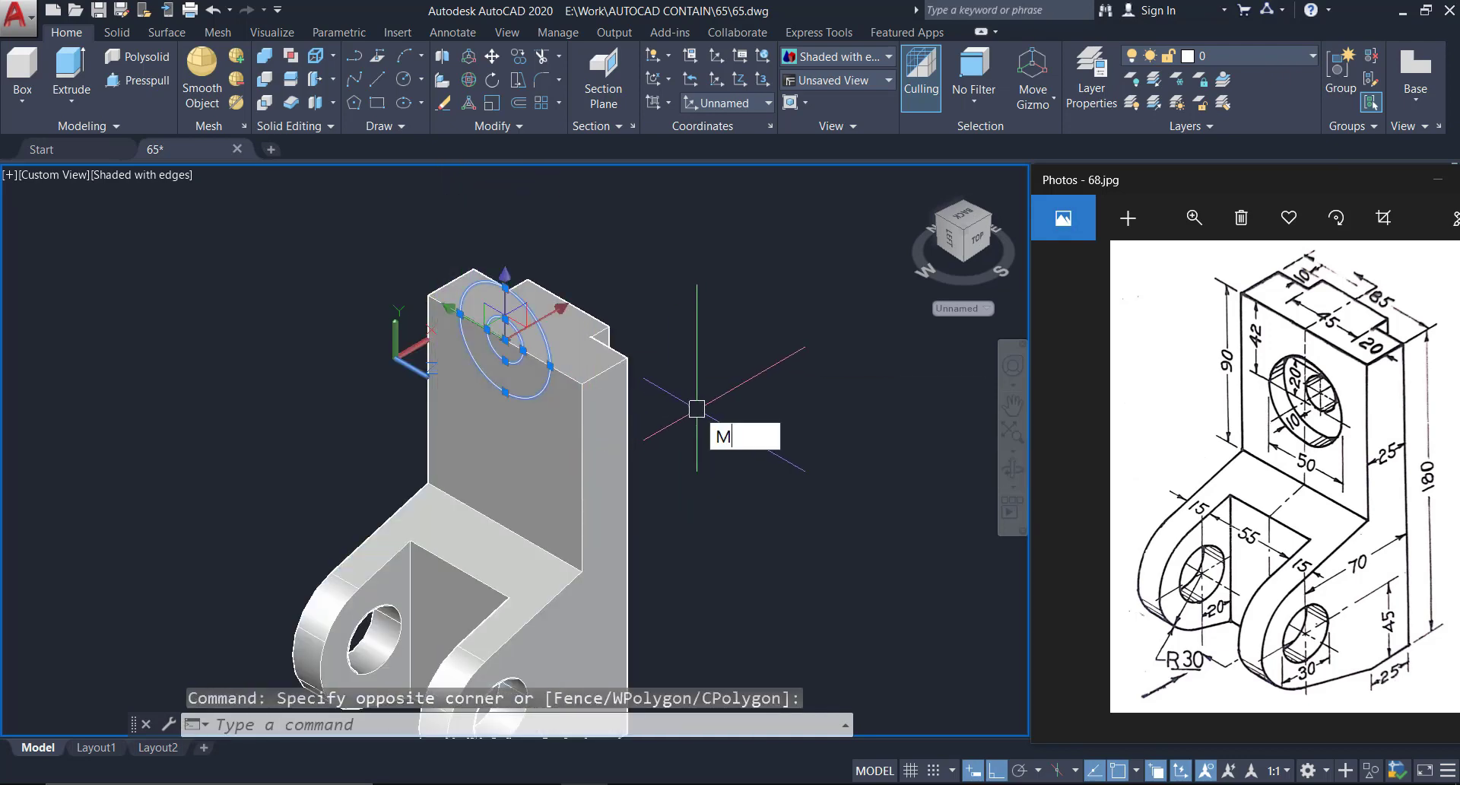
Move both circles 42 units straight down the upright plate
key(Return)
scroll(696, 409, up, 2)
click(694, 377)
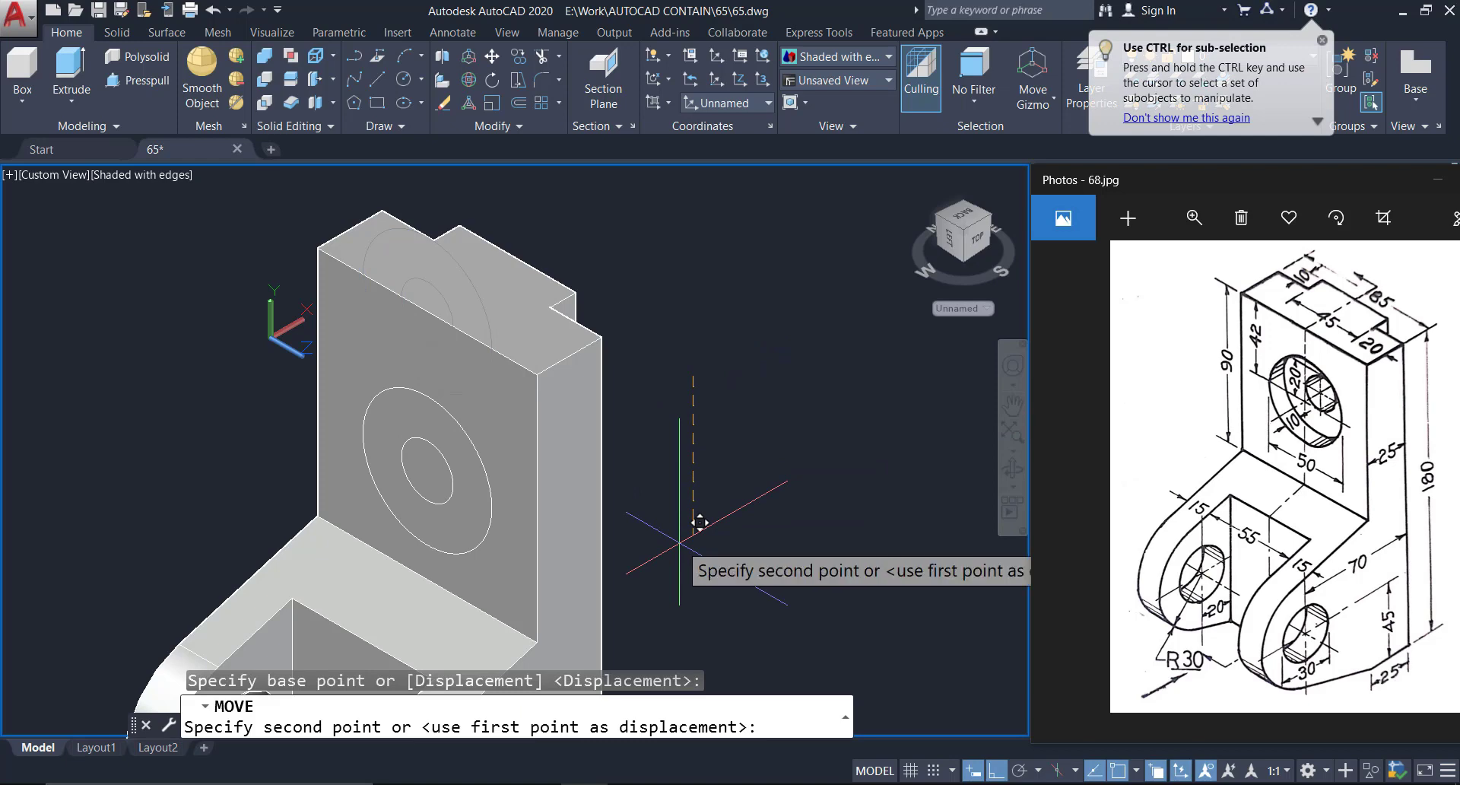
text(42)
key(Return)
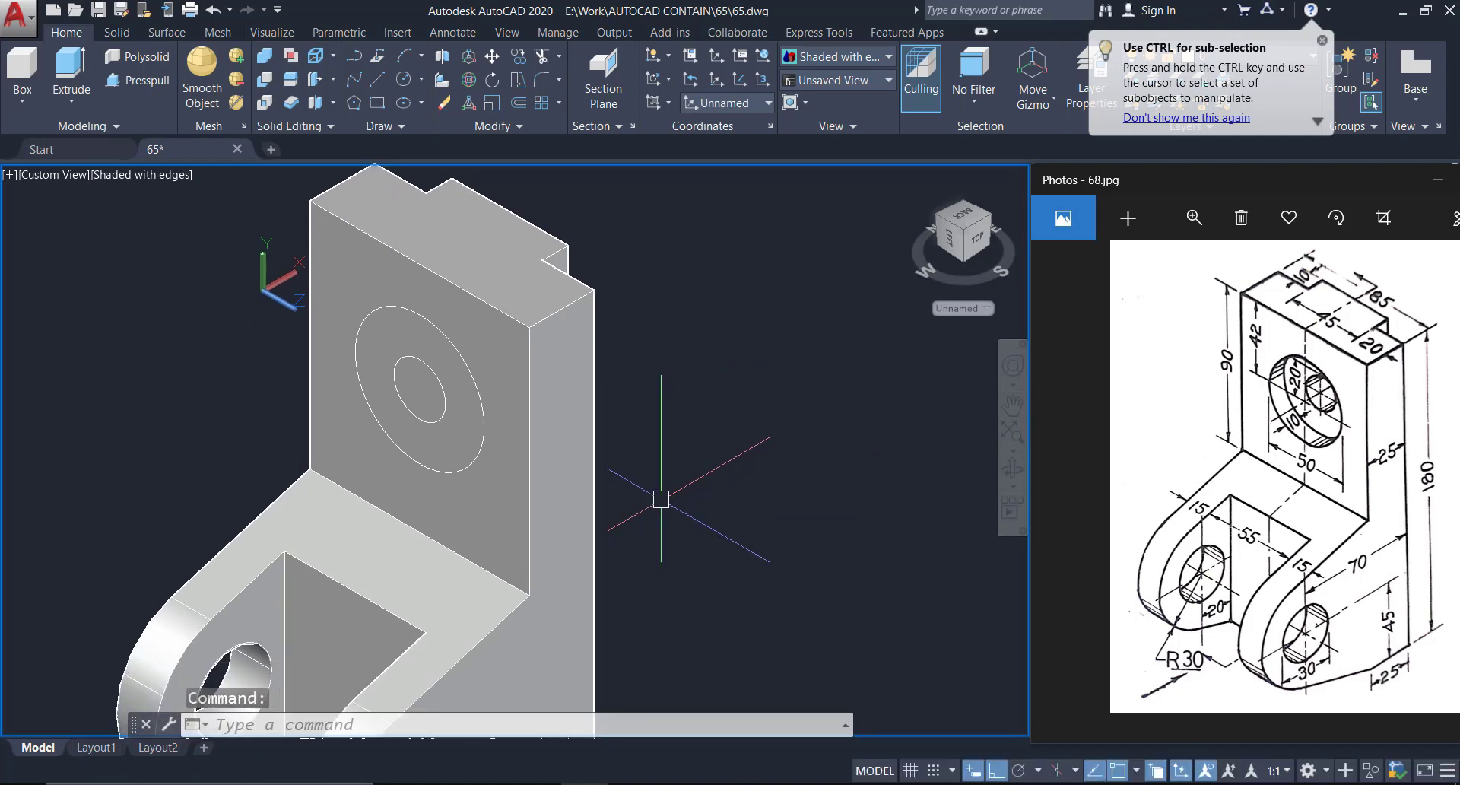
Presspull the inner circle to cut the 20-diameter hole through the plate
click(152, 83)
click(418, 386)
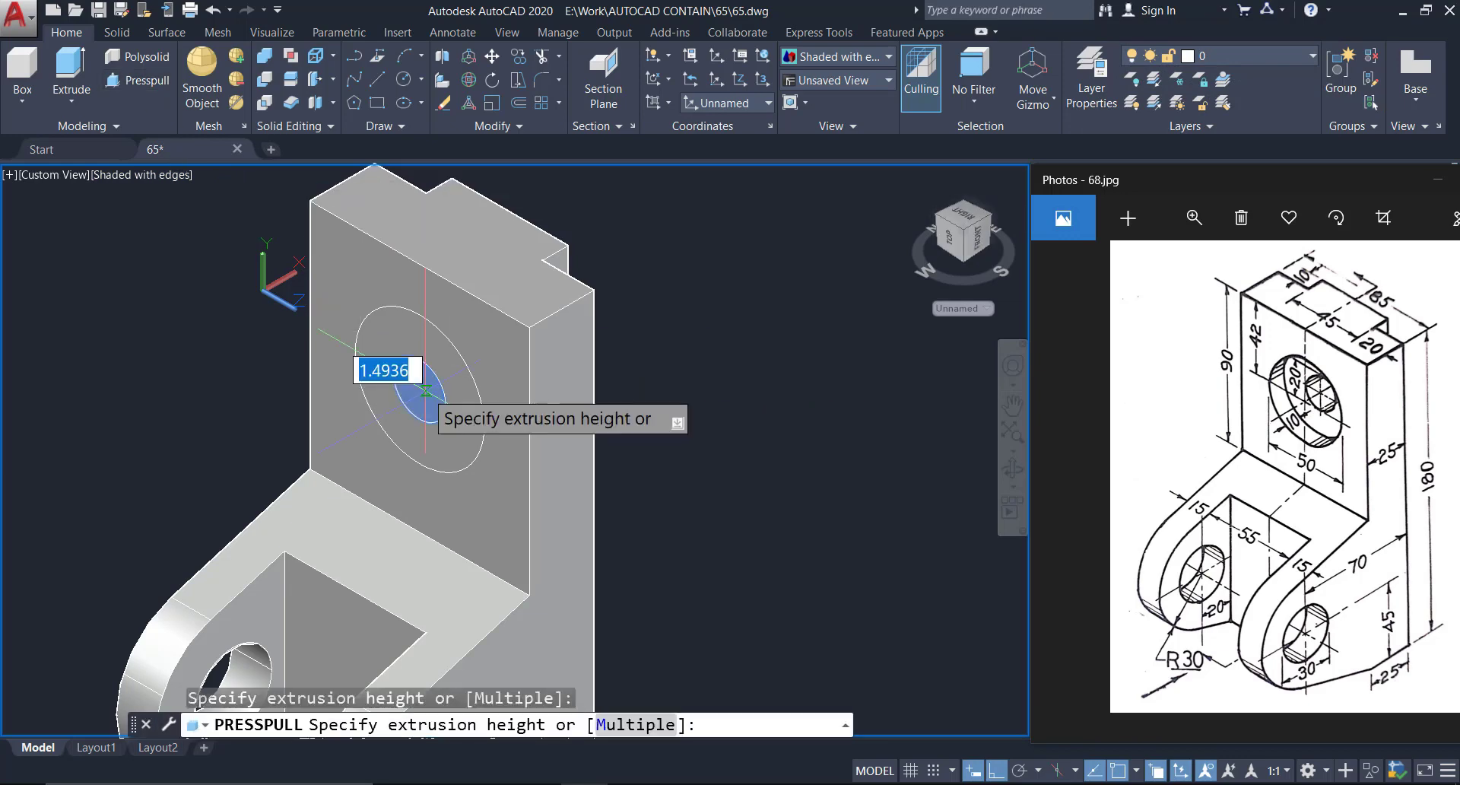
click(778, 307)
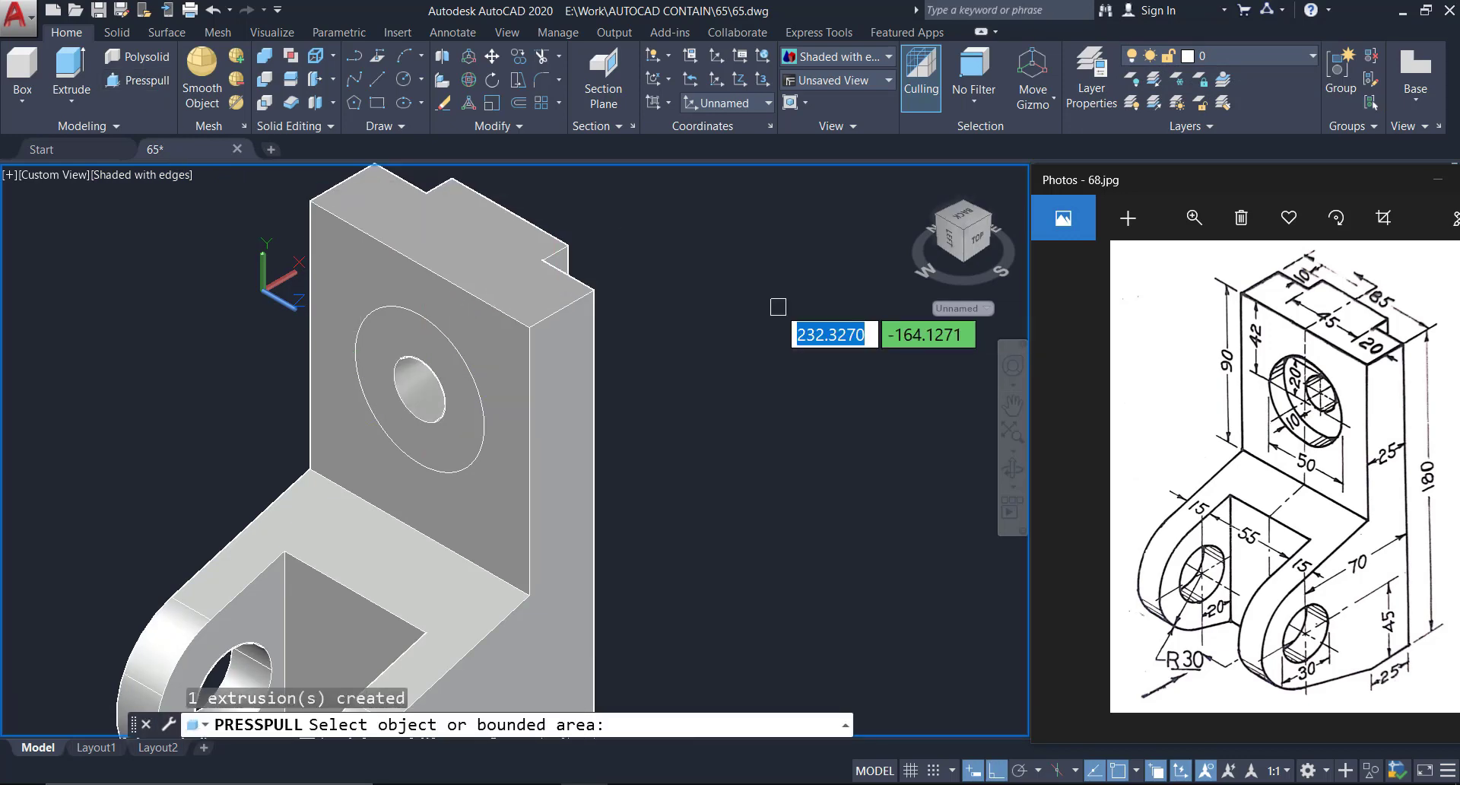
Presspull the ring between the circles 10 deep to form the 50-diameter counterbore
click(447, 432)
text(10)
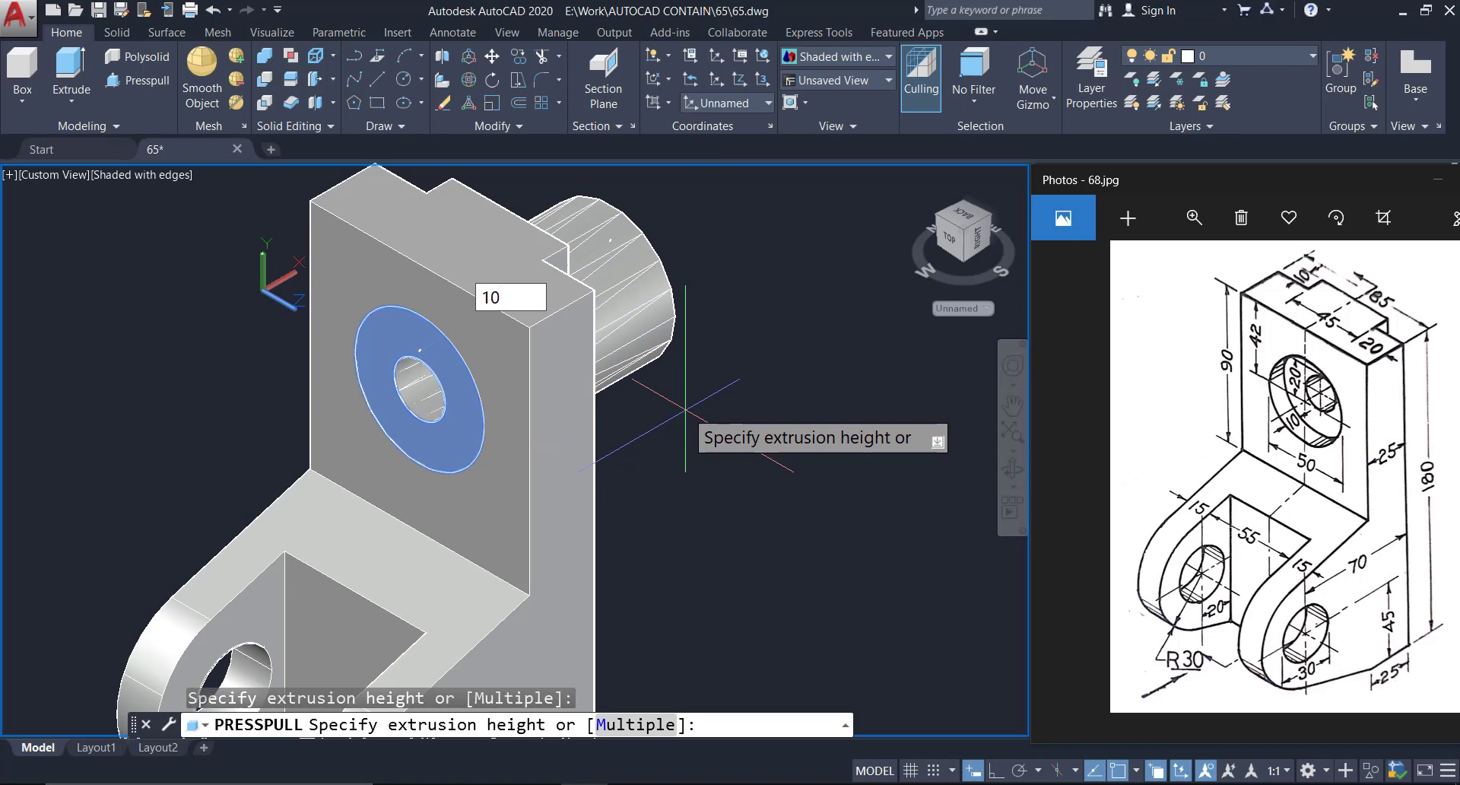
key(Return)
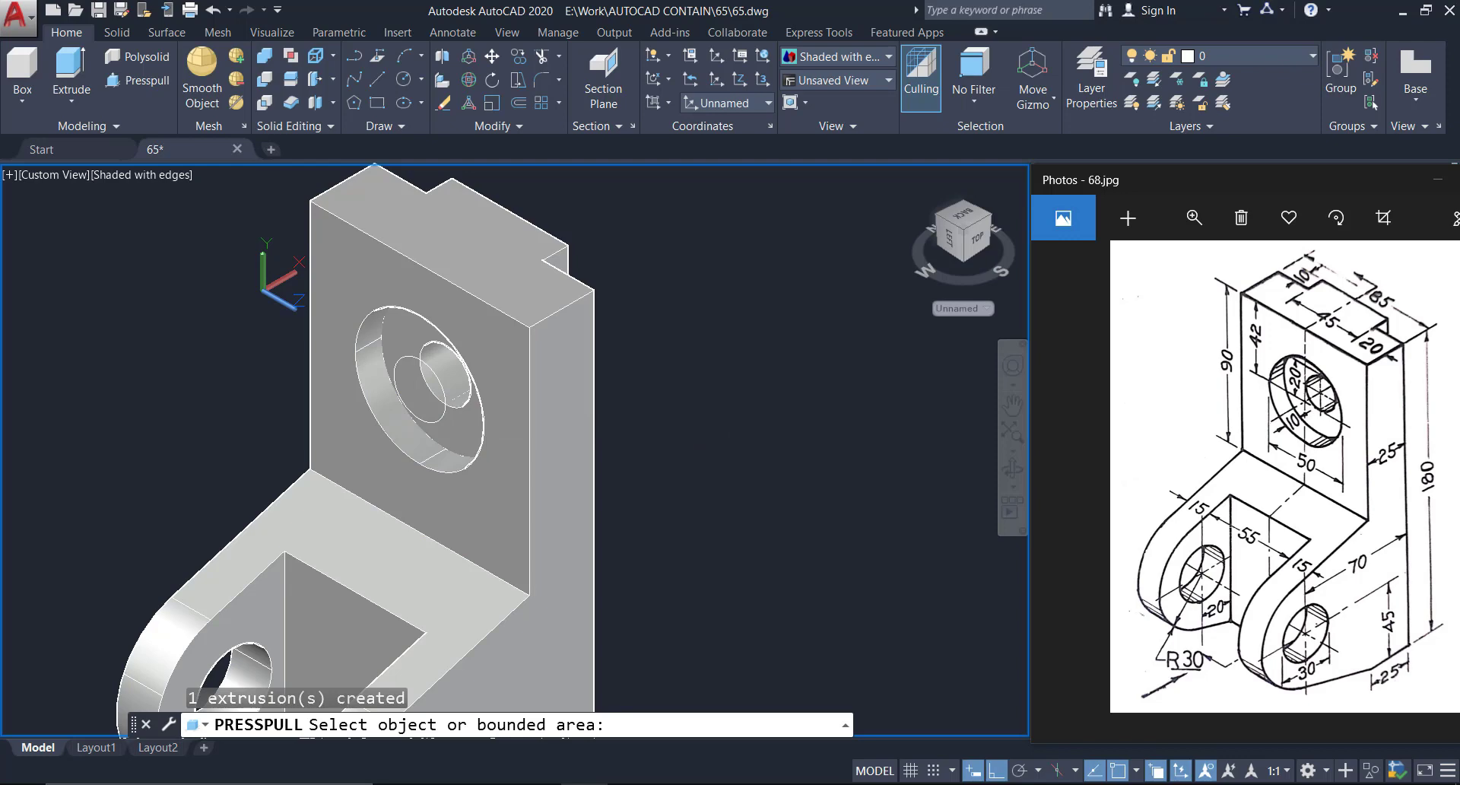
key(Escape)
scroll(408, 335, down, 2)
middle_drag(456, 357, 409, 335)
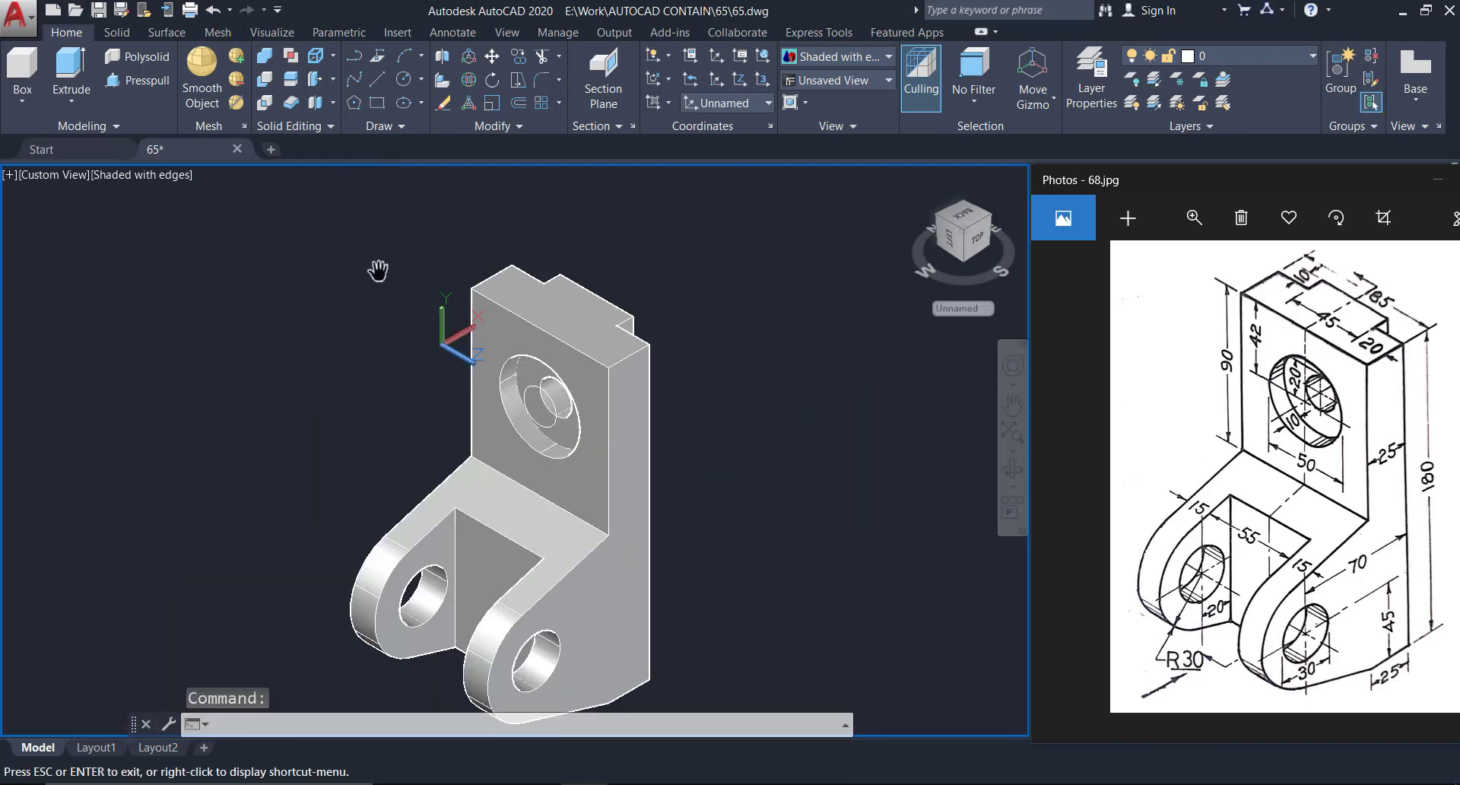
Erase the two leftover circle outlines around the counterbored hole
click(397, 267)
click(667, 483)
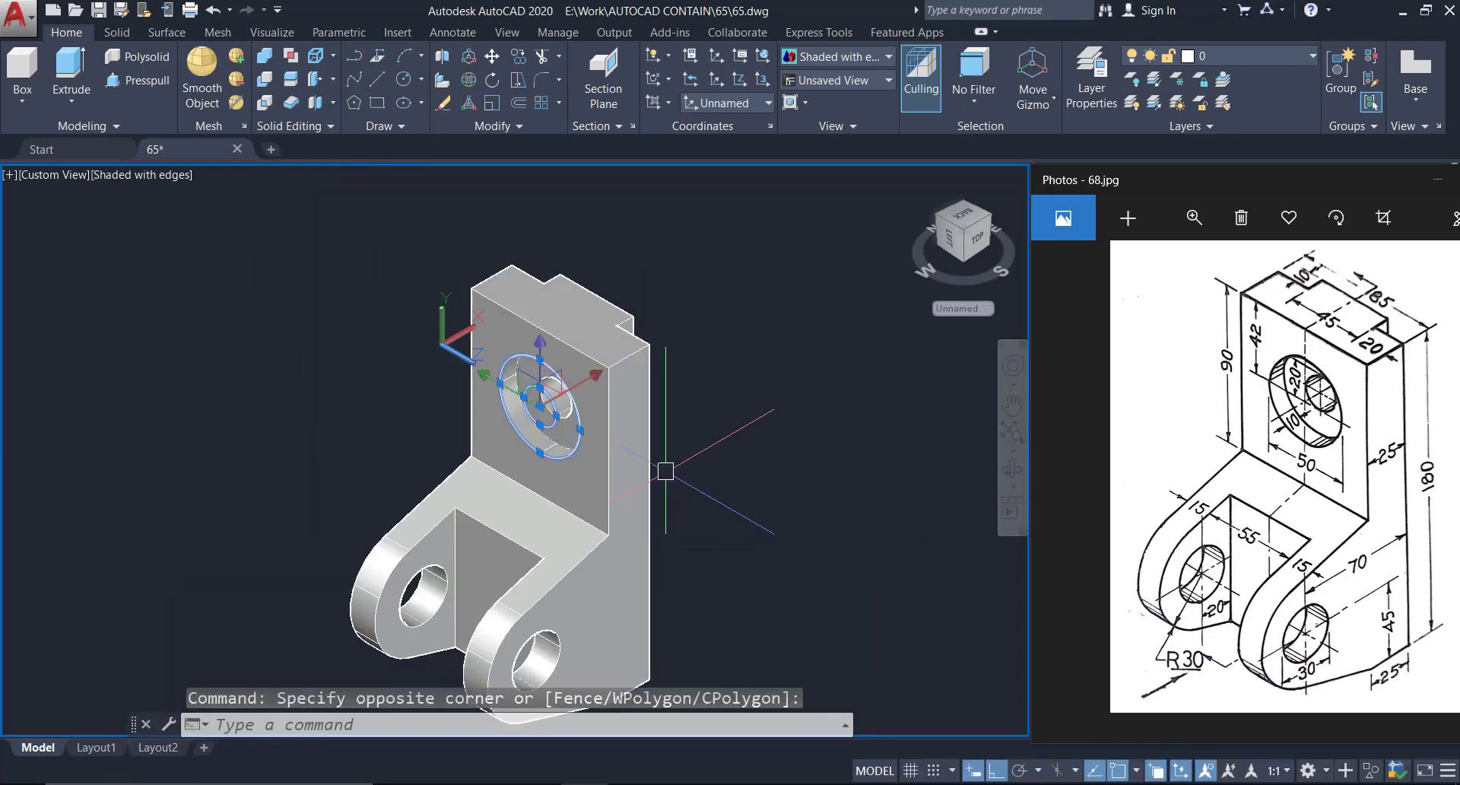
text(E)
key(Return)
mouse_move(580, 477)
middle_down()
mouse_move(574, 431)
mouse_move(539, 418)
mouse_move(544, 431)
middle_up()
Orbit the finished bracket to inspect it from several angles
click(1013, 468)
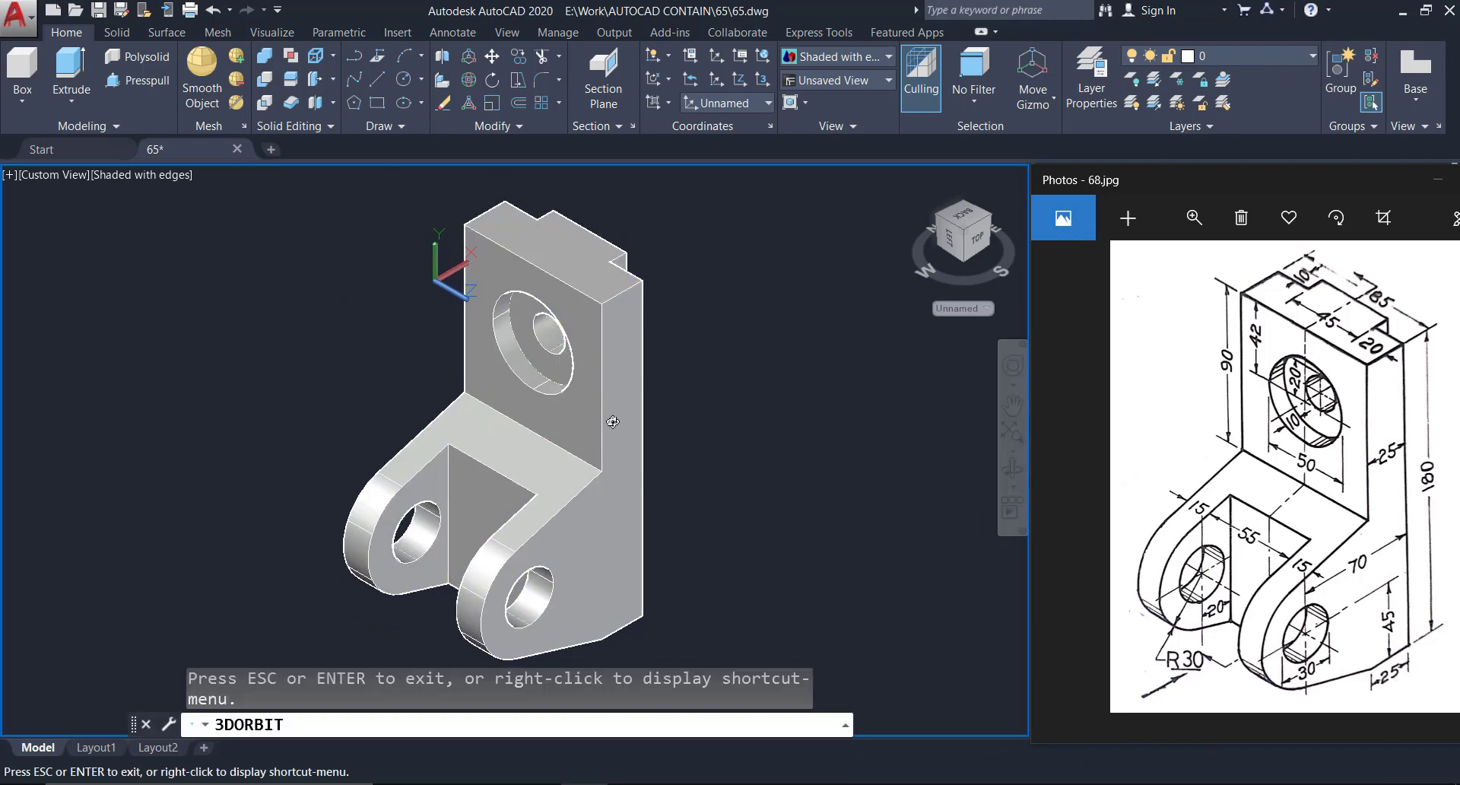
mouse_move(613, 422)
mouse_down()
mouse_move(592, 435)
mouse_move(588, 465)
mouse_move(555, 374)
mouse_move(610, 486)
mouse_move(731, 547)
mouse_up()
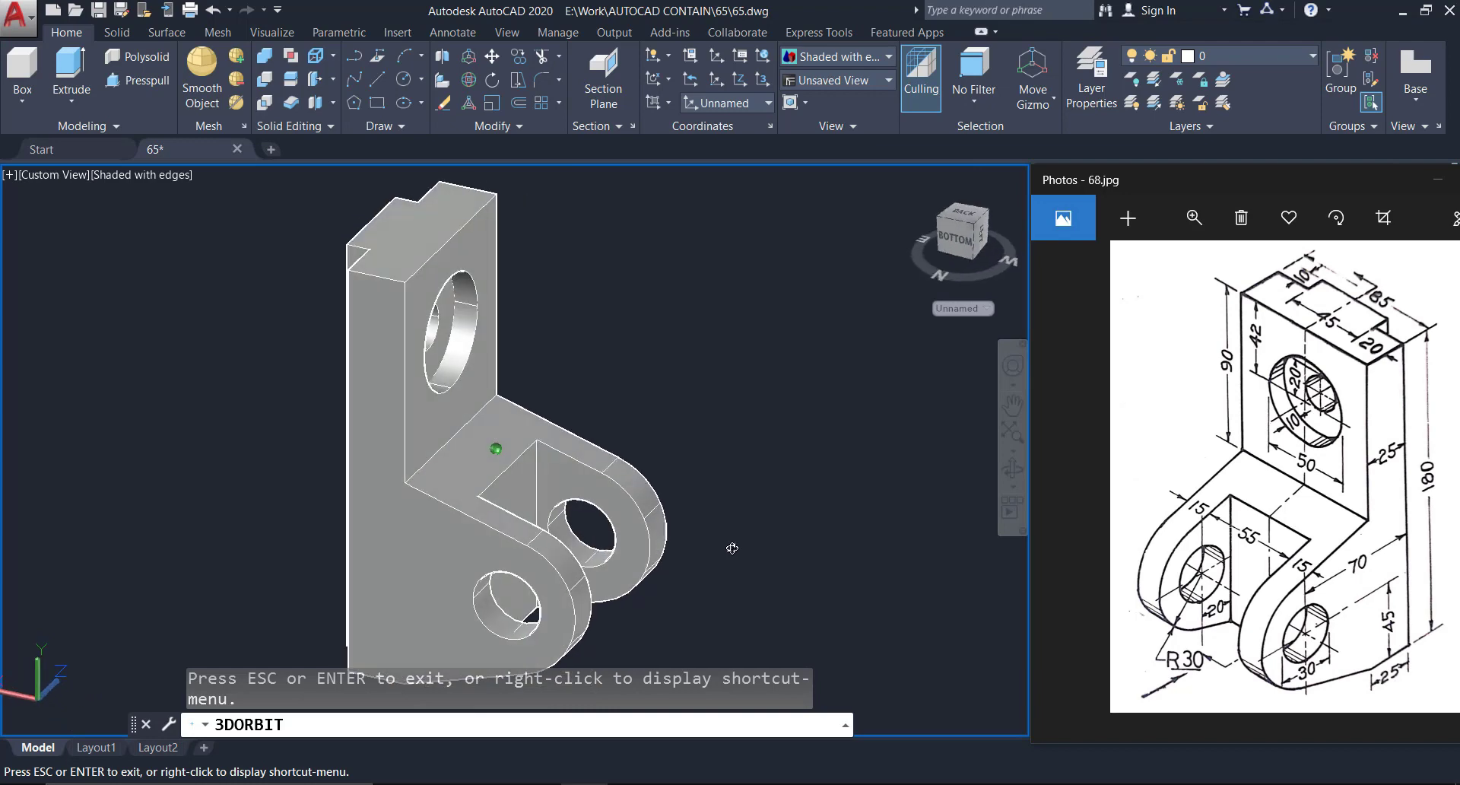
mouse_move(517, 428)
mouse_down()
mouse_move(783, 544)
mouse_move(762, 304)
mouse_up()
mouse_move(689, 371)
mouse_down()
mouse_move(664, 413)
mouse_move(673, 402)
mouse_up()
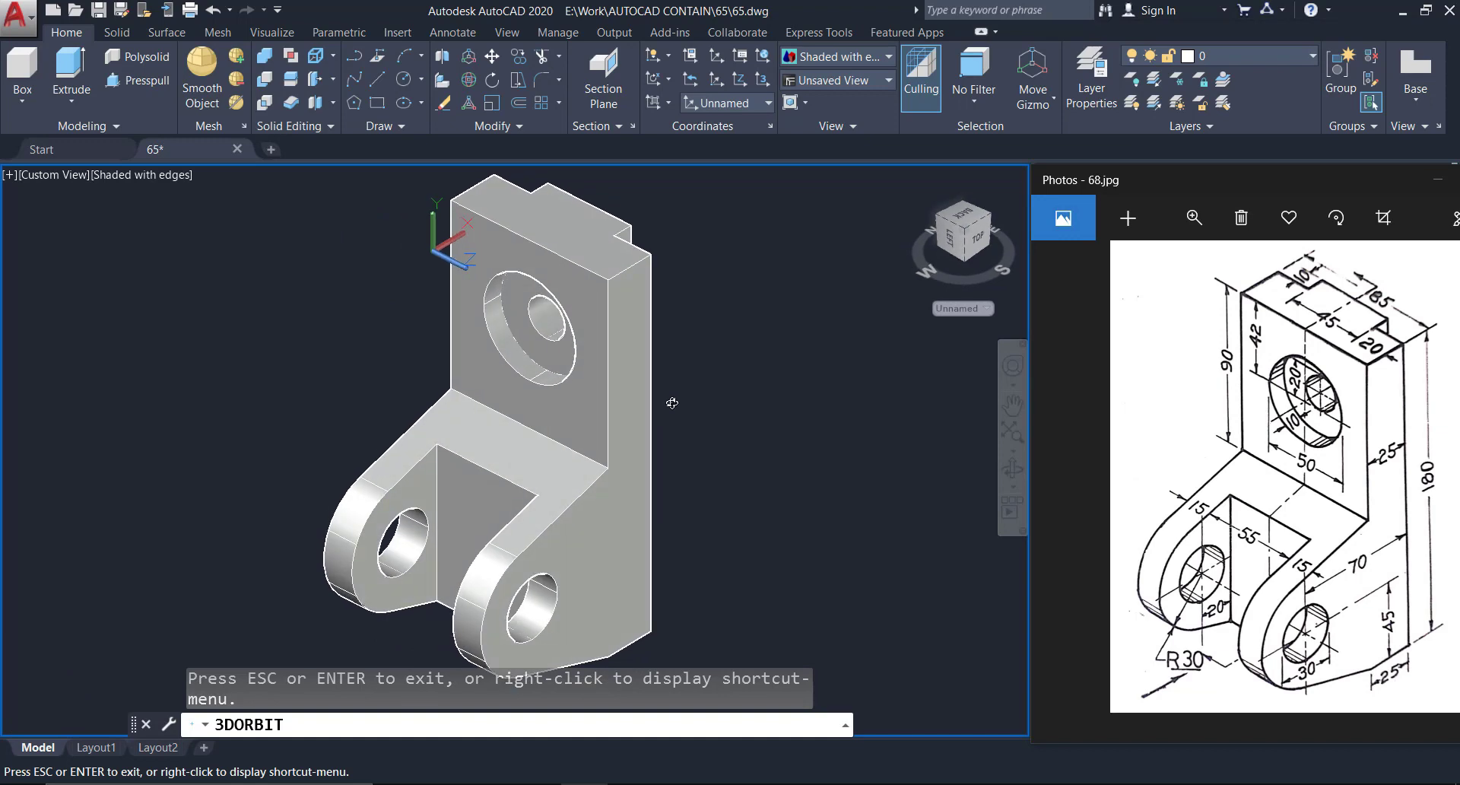
drag(622, 359, 654, 308)
drag(647, 391, 622, 429)
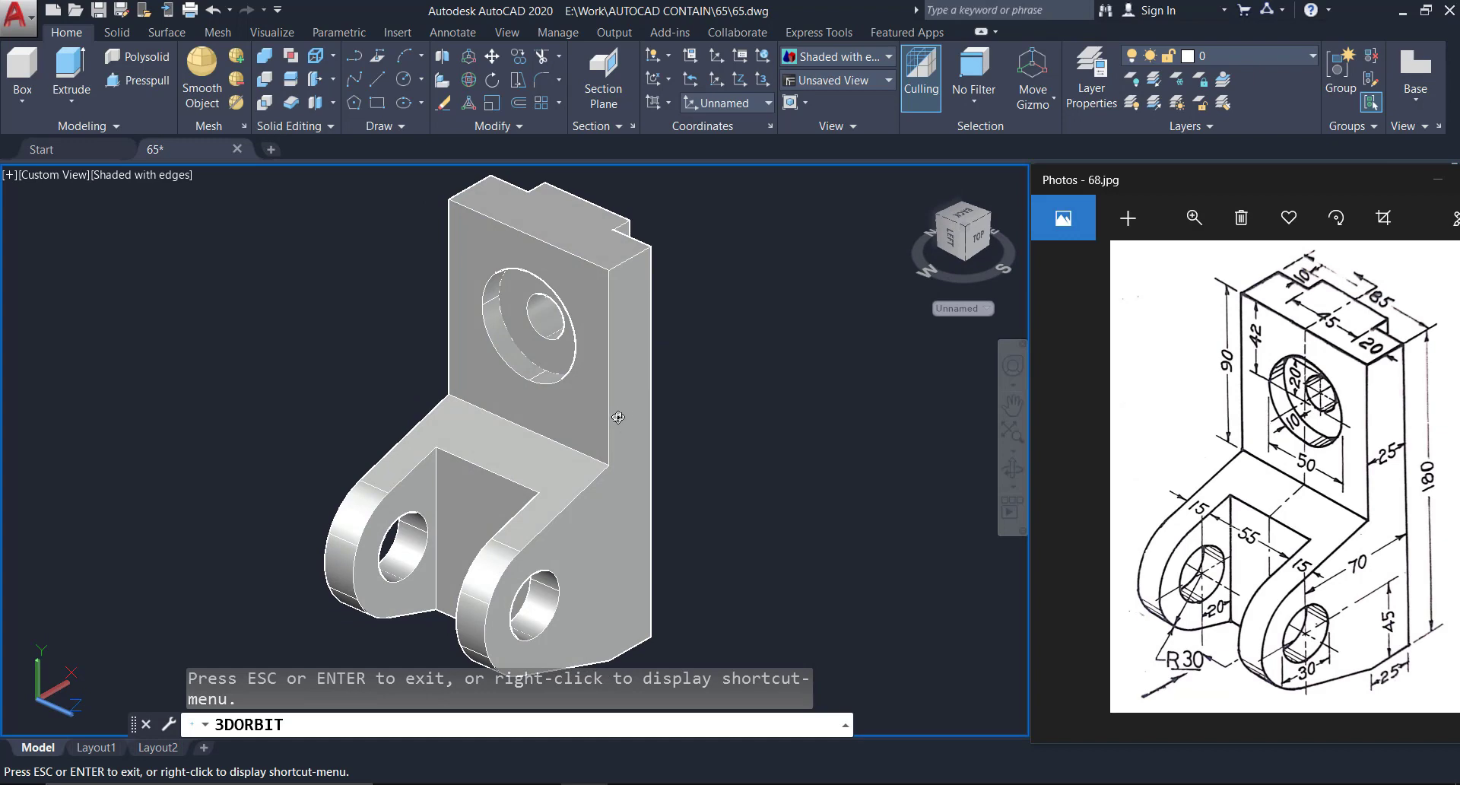
drag(621, 420, 627, 406)
key(Escape)
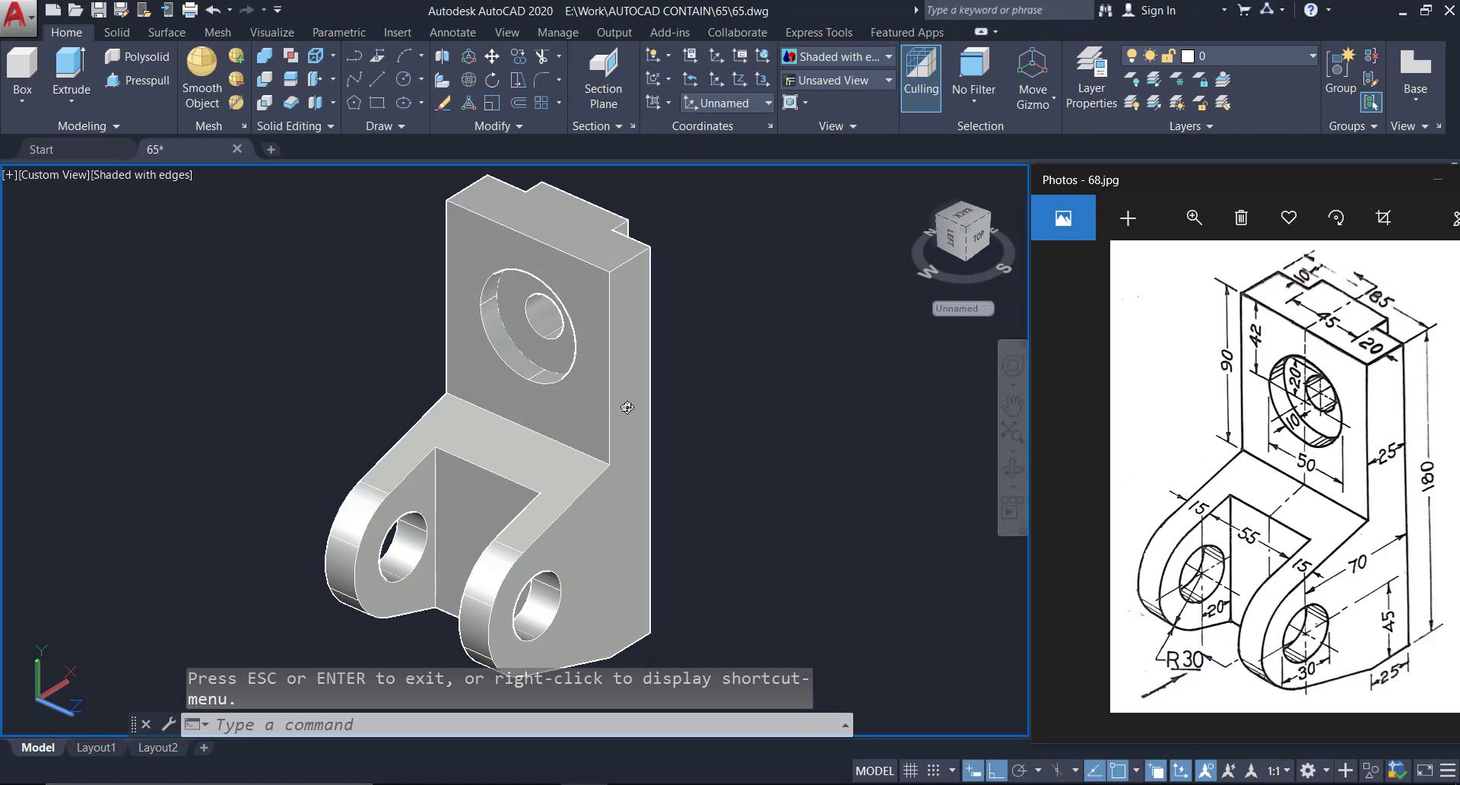